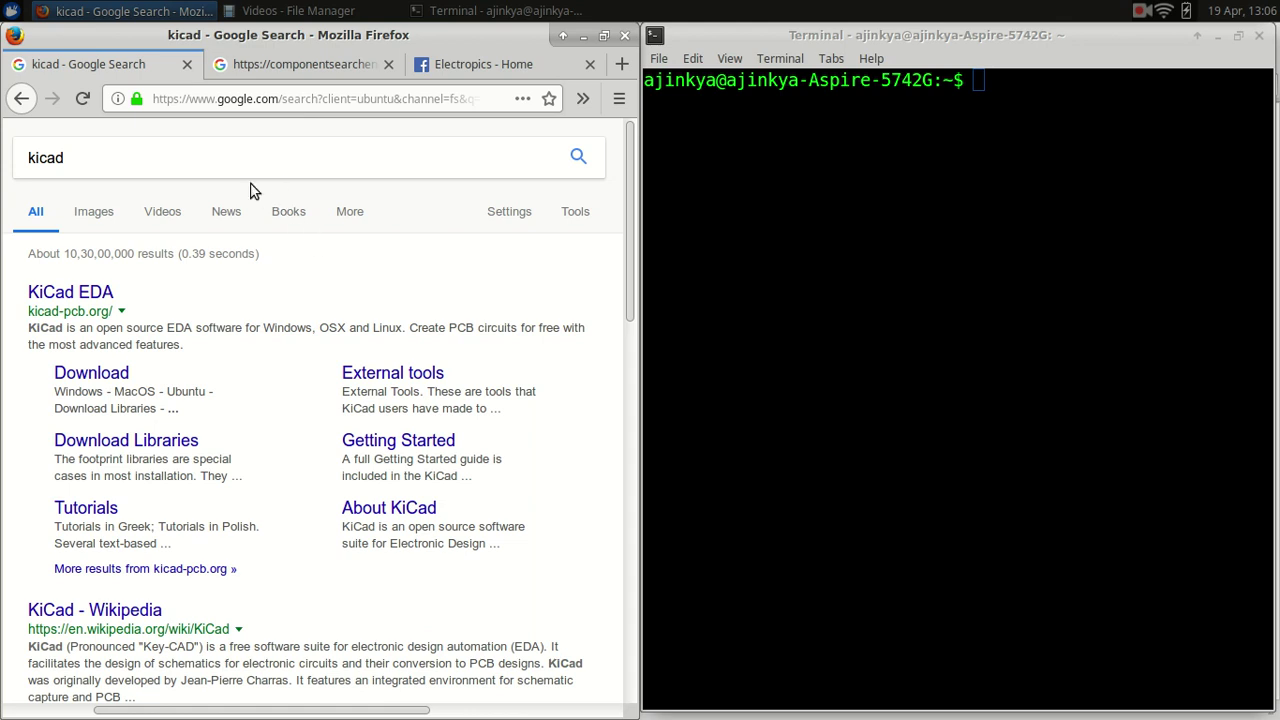
- Open the KiCad EDA website from the Firefox KiCad search results
click(160, 160)
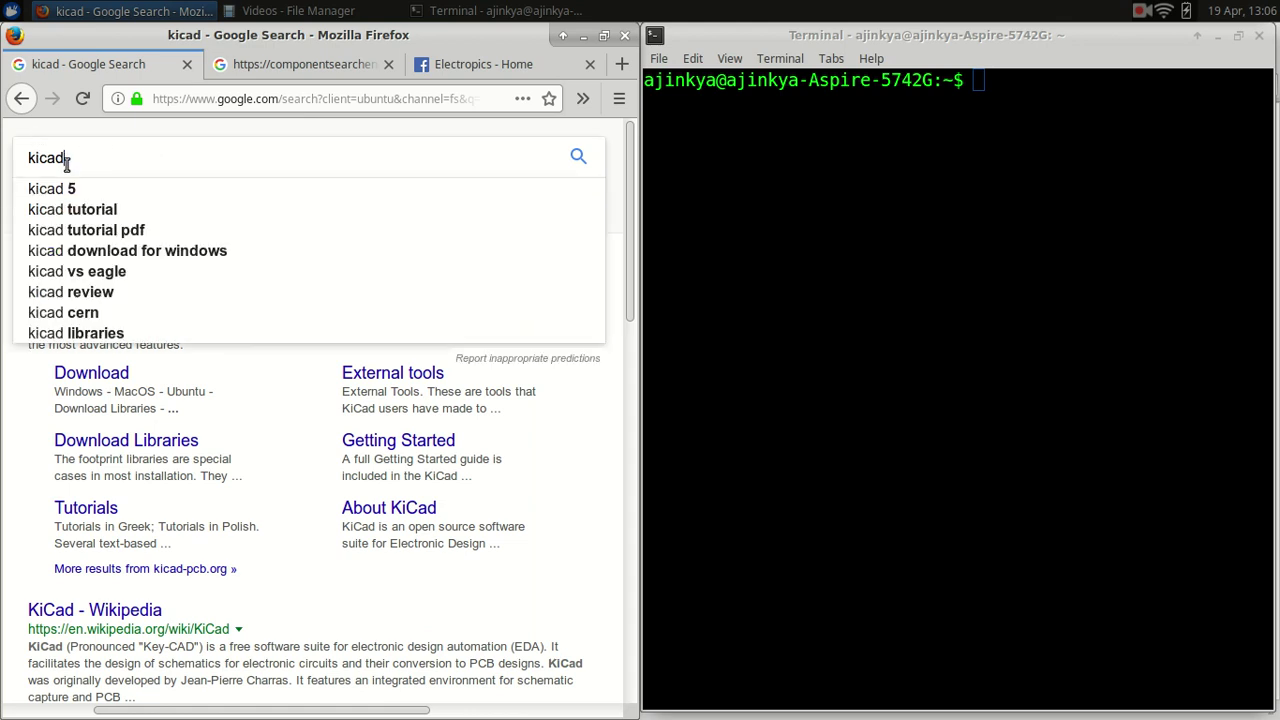
click(44, 428)
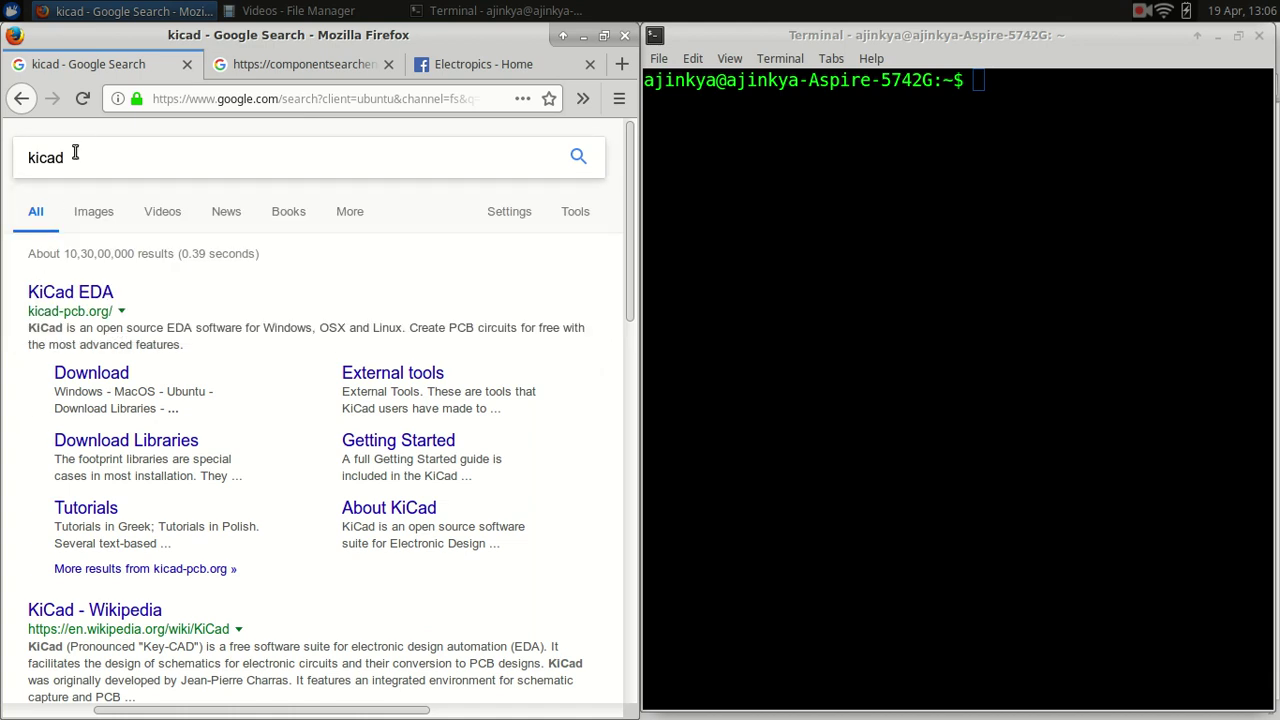
click(97, 294)
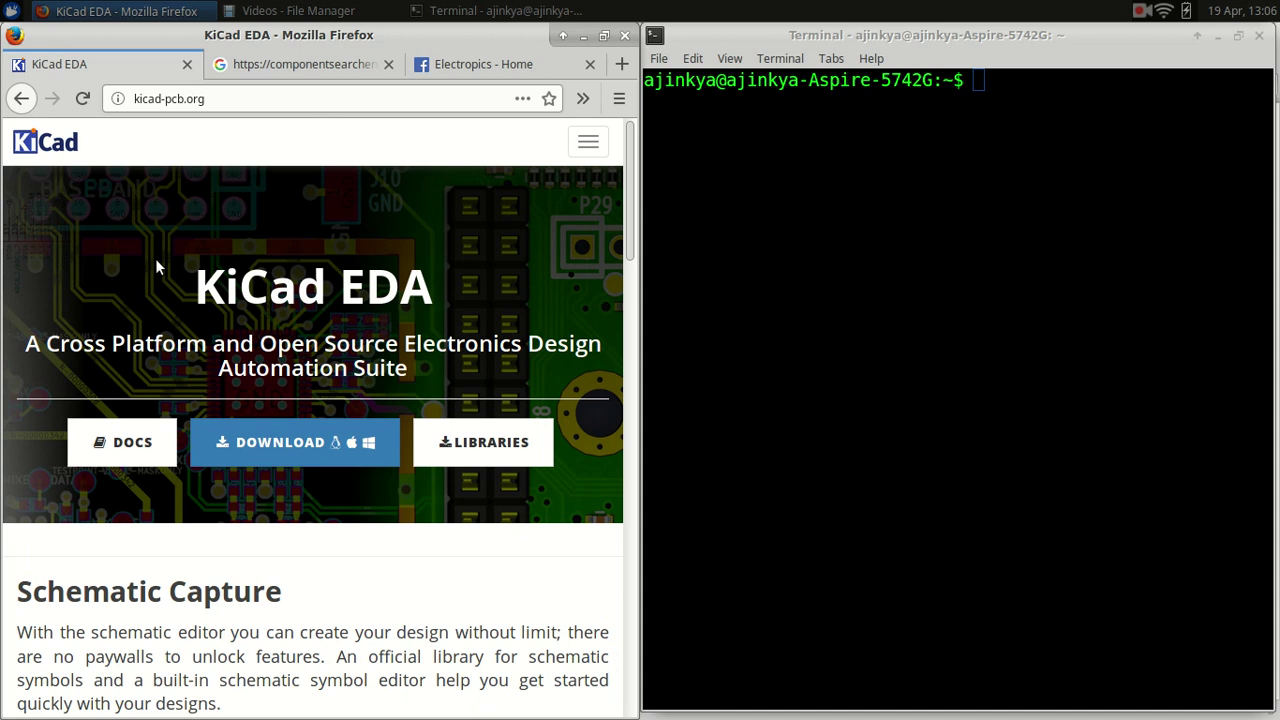
- Go to the KiCad download page and look through its platform list
click(257, 438)
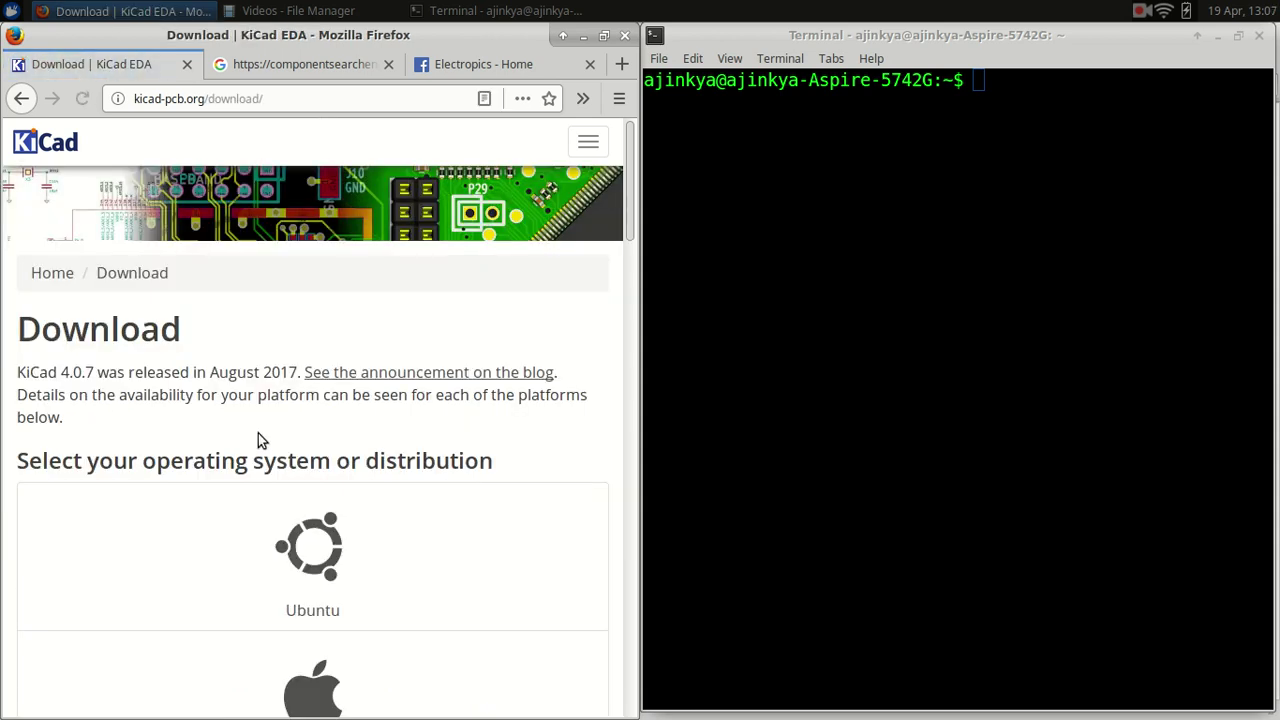
scroll(270, 410, down, 3)
scroll(290, 320, down, 4)
scroll(300, 380, down, 3)
scroll(320, 440, down, 3)
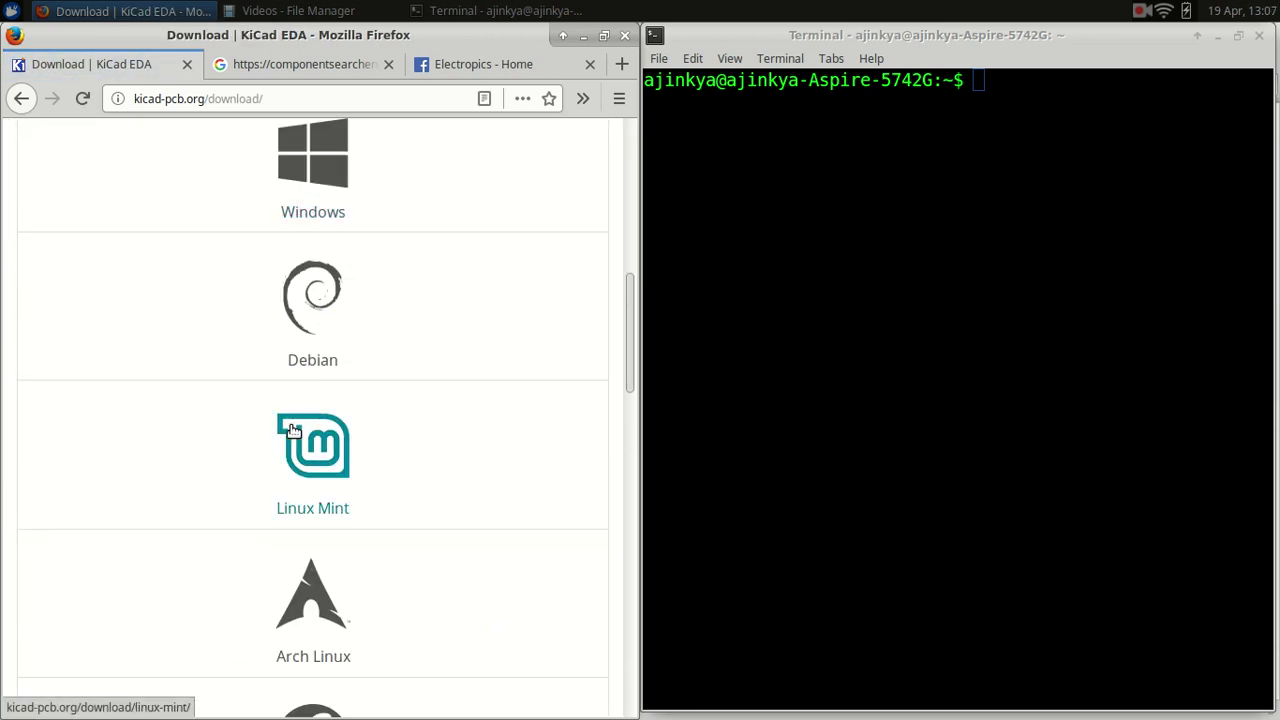
scroll(368, 504, down, 6)
scroll(405, 534, down, 4)
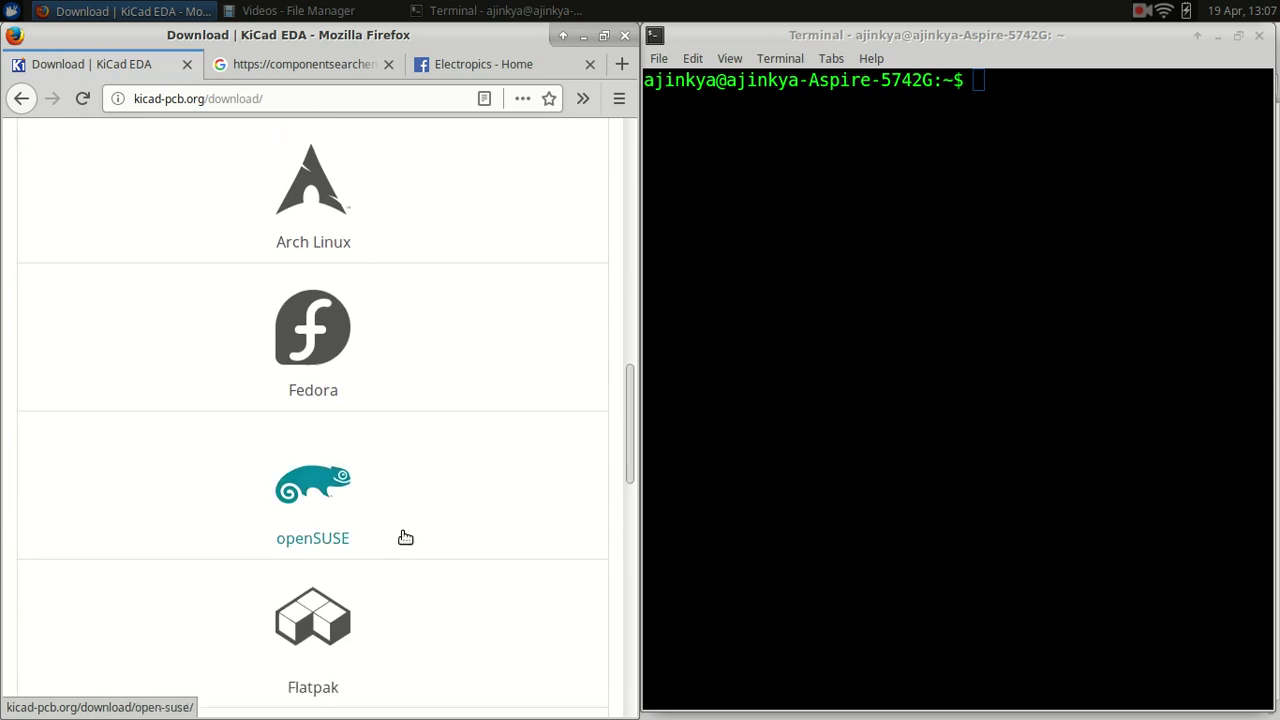
scroll(404, 535, down, 6)
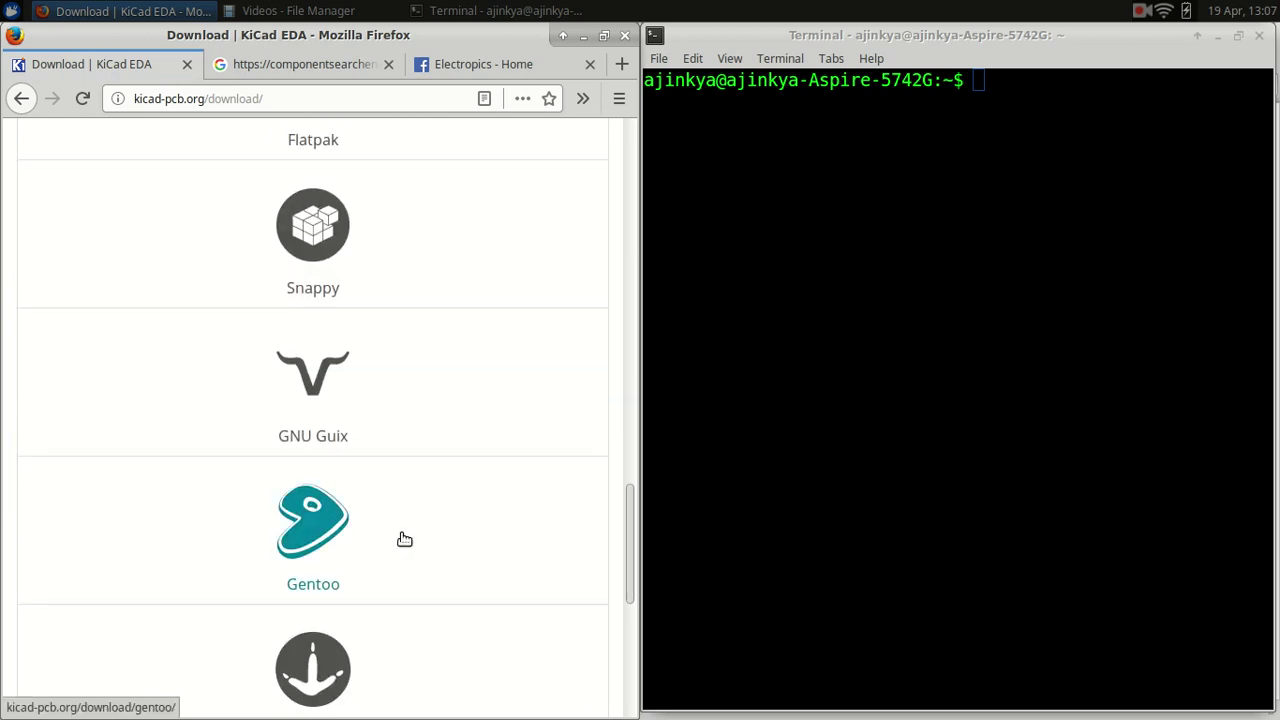
scroll(407, 537, up, 8)
scroll(409, 537, up, 7)
scroll(408, 535, up, 4)
scroll(408, 533, up, 4)
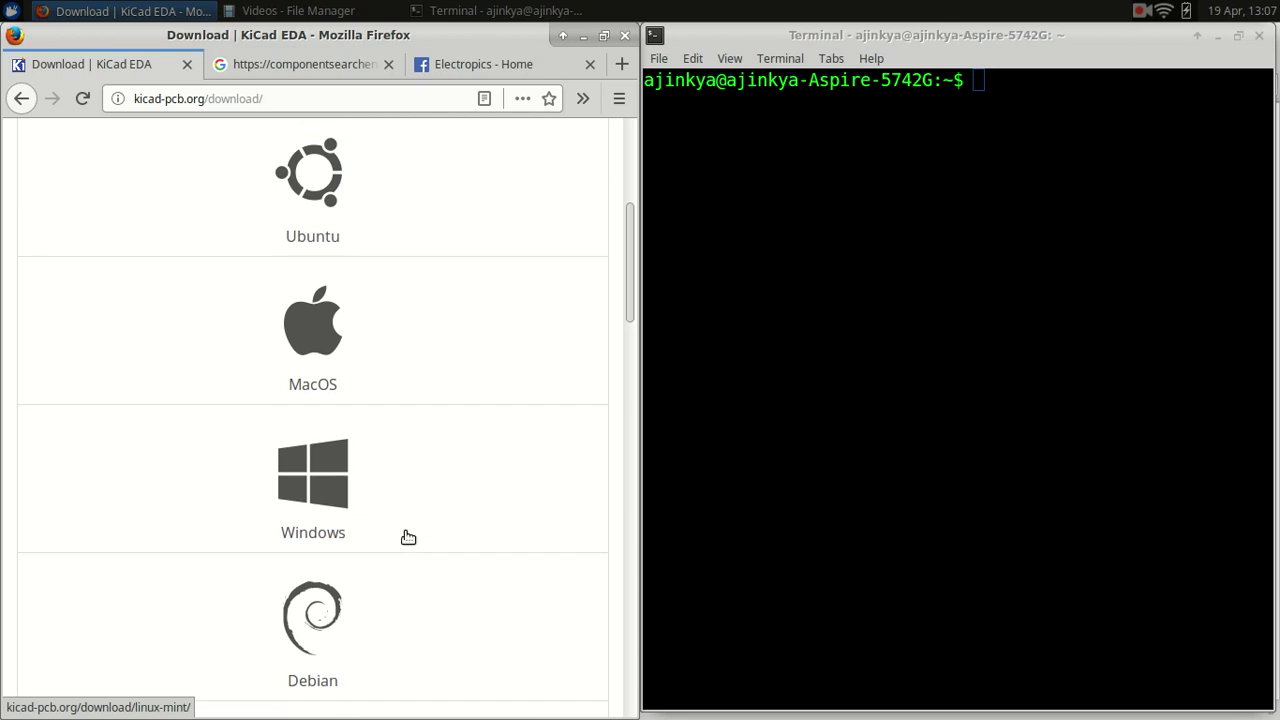
scroll(409, 533, up, 2)
- Open the Ubuntu instructions, highlight version 4.0.7 and reveal the terminal install commands
click(285, 330)
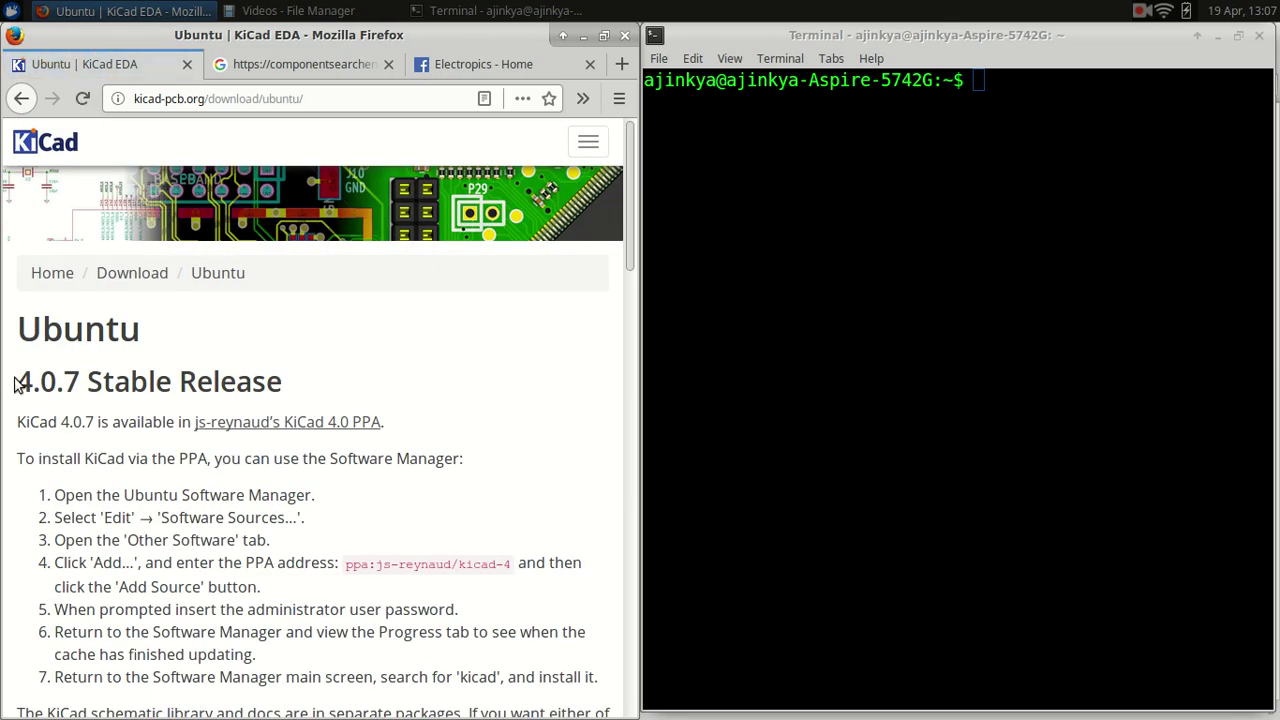
drag(18, 381, 80, 381)
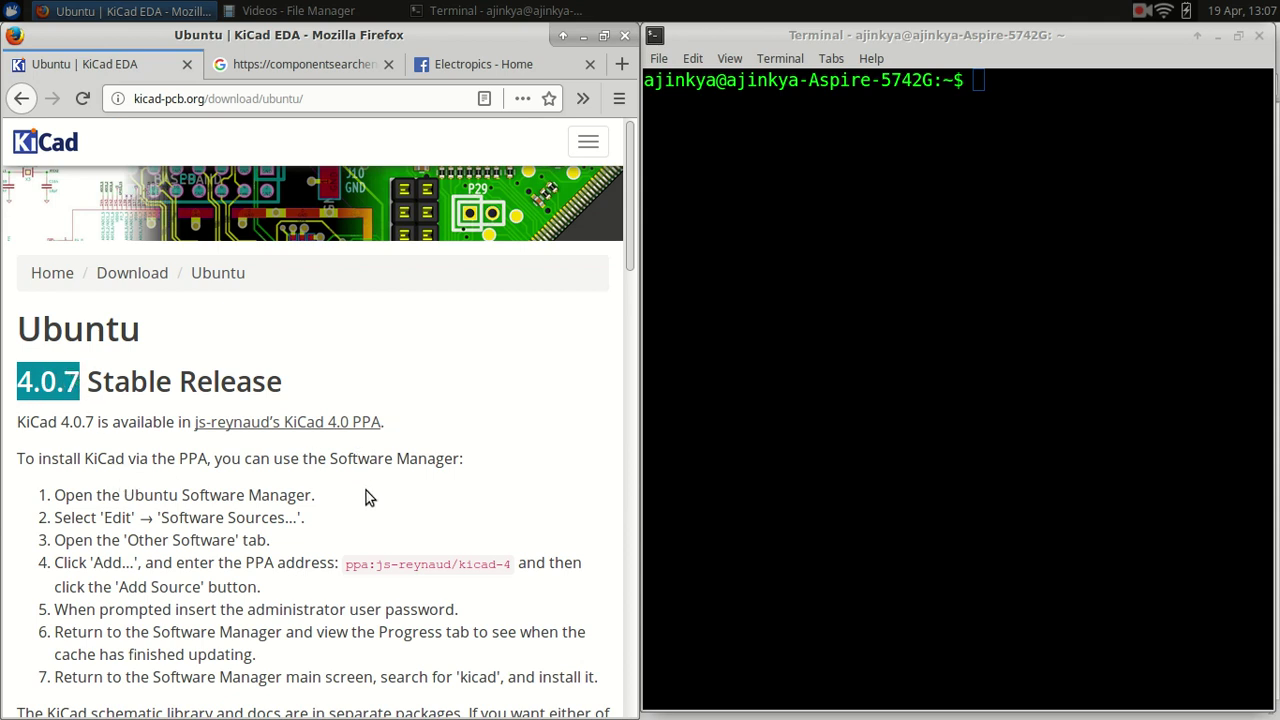
scroll(240, 505, down, 3)
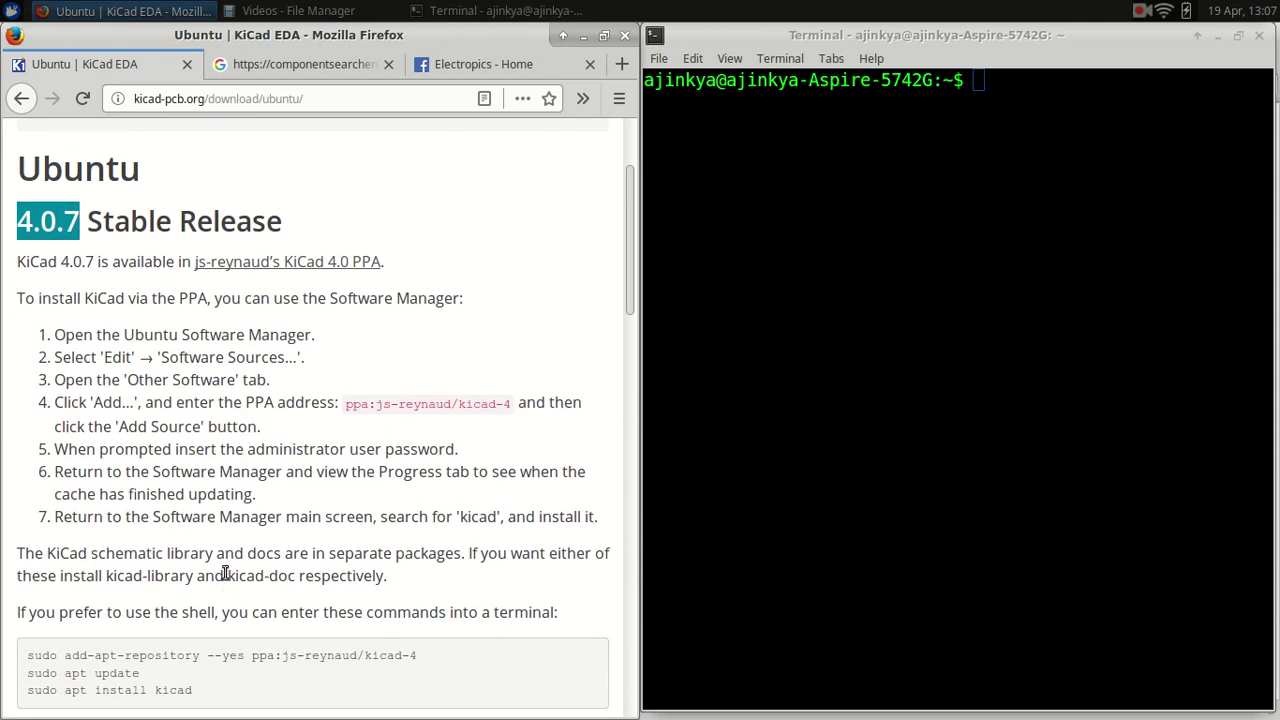
click(824, 342)
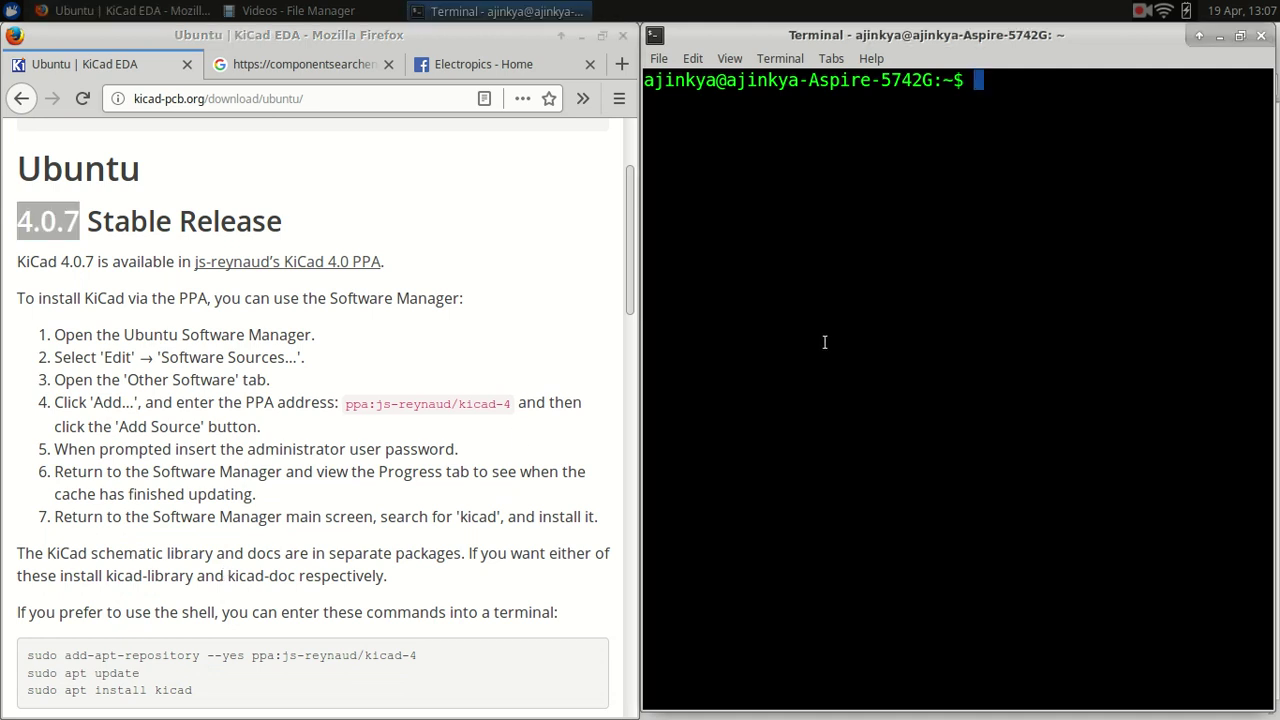
text(sudo ap)
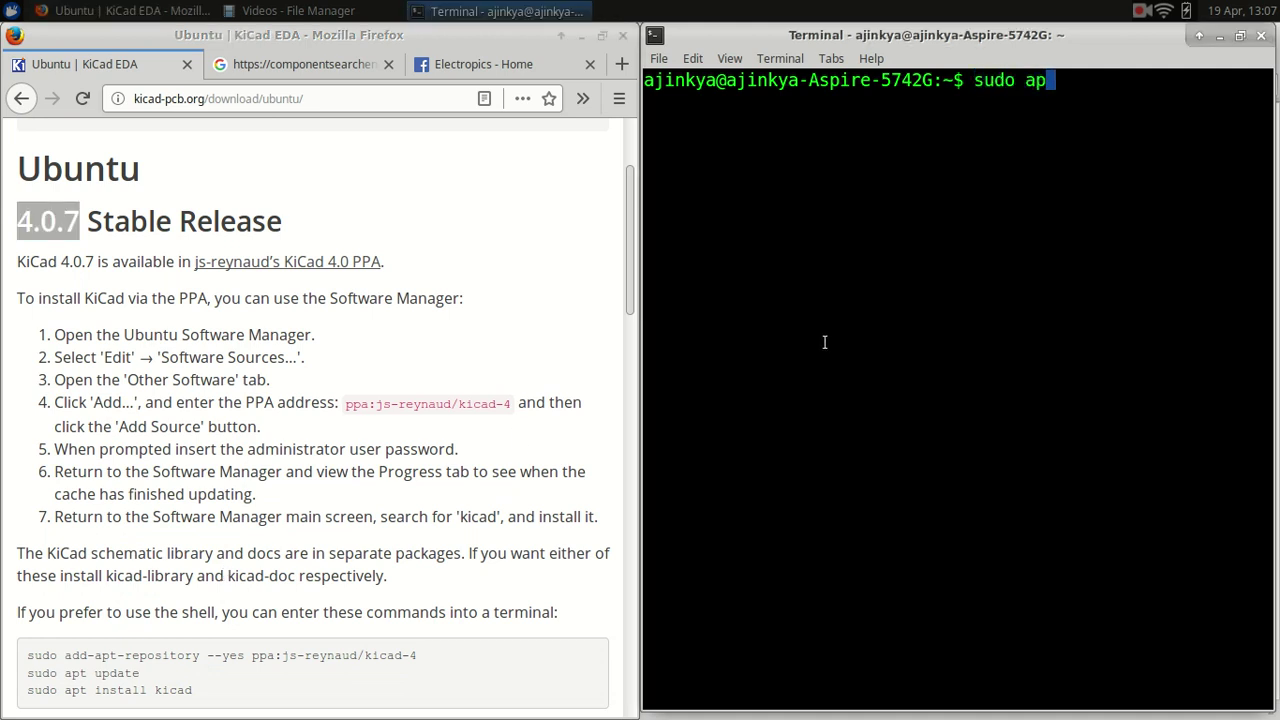
text(t-get install )
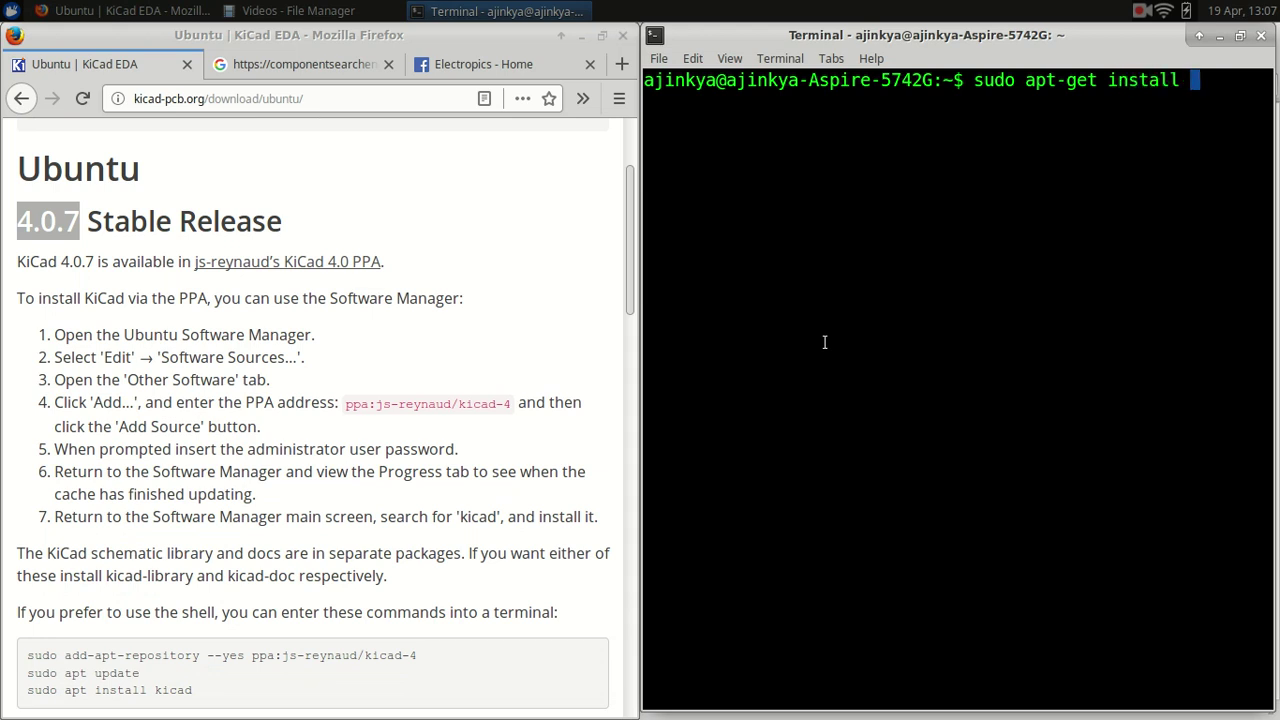
text(kicad)
key(BackSpace)
key(BackSpace)
key(BackSpace)
key(BackSpace)
key(BackSpace)
key(BackSpace)
key(BackSpace)
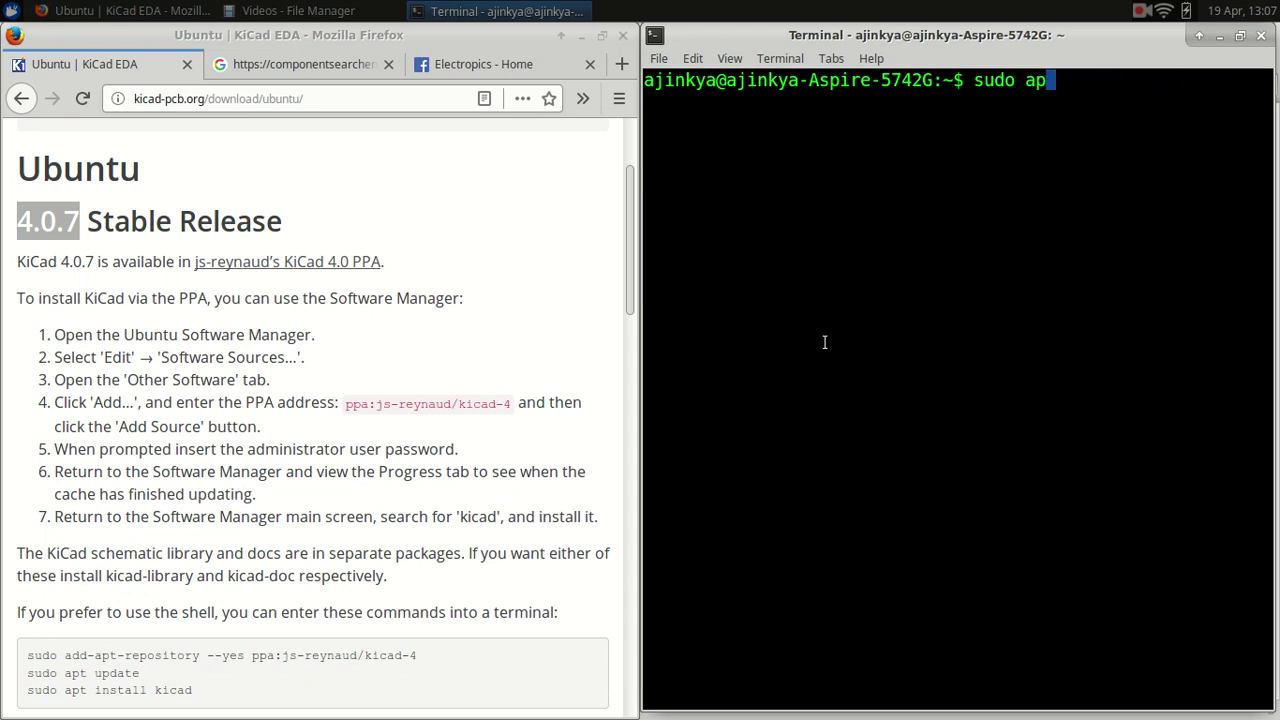
key(BackSpace)
key(BackSpace)
key(BackSpace)
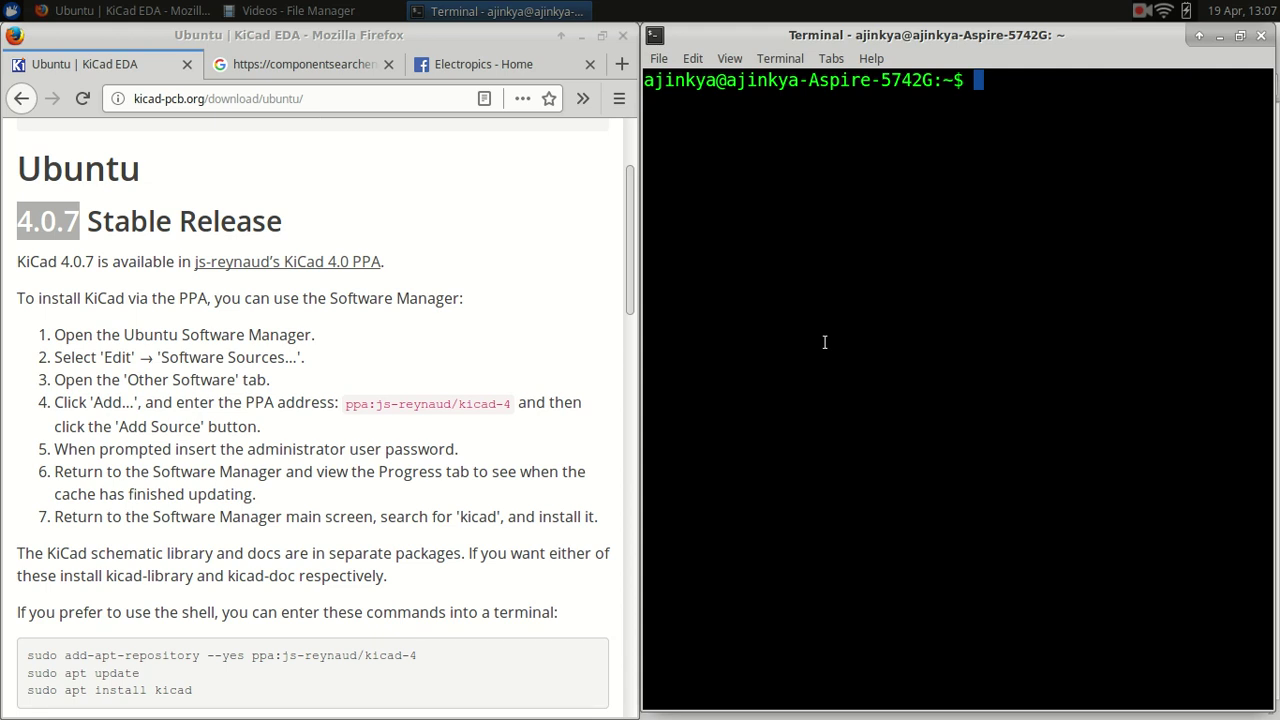
click(337, 451)
scroll(400, 470, down, 5)
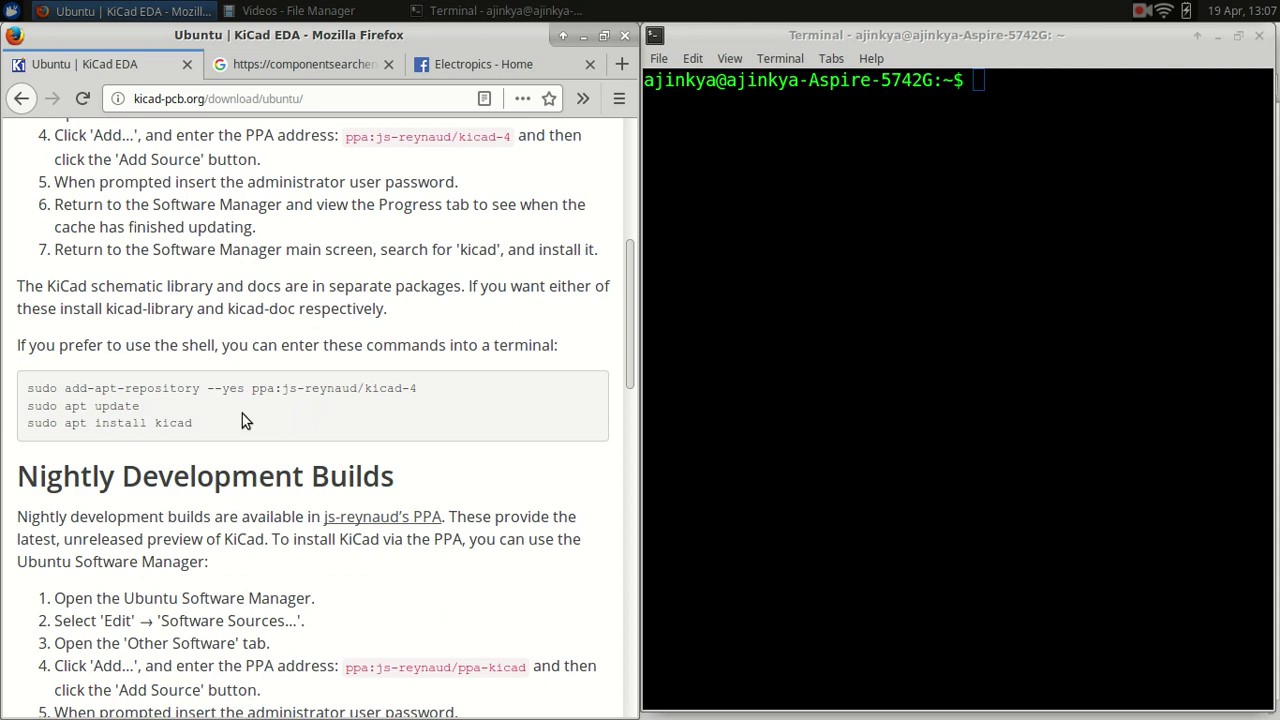
scroll(408, 322, up, 8)
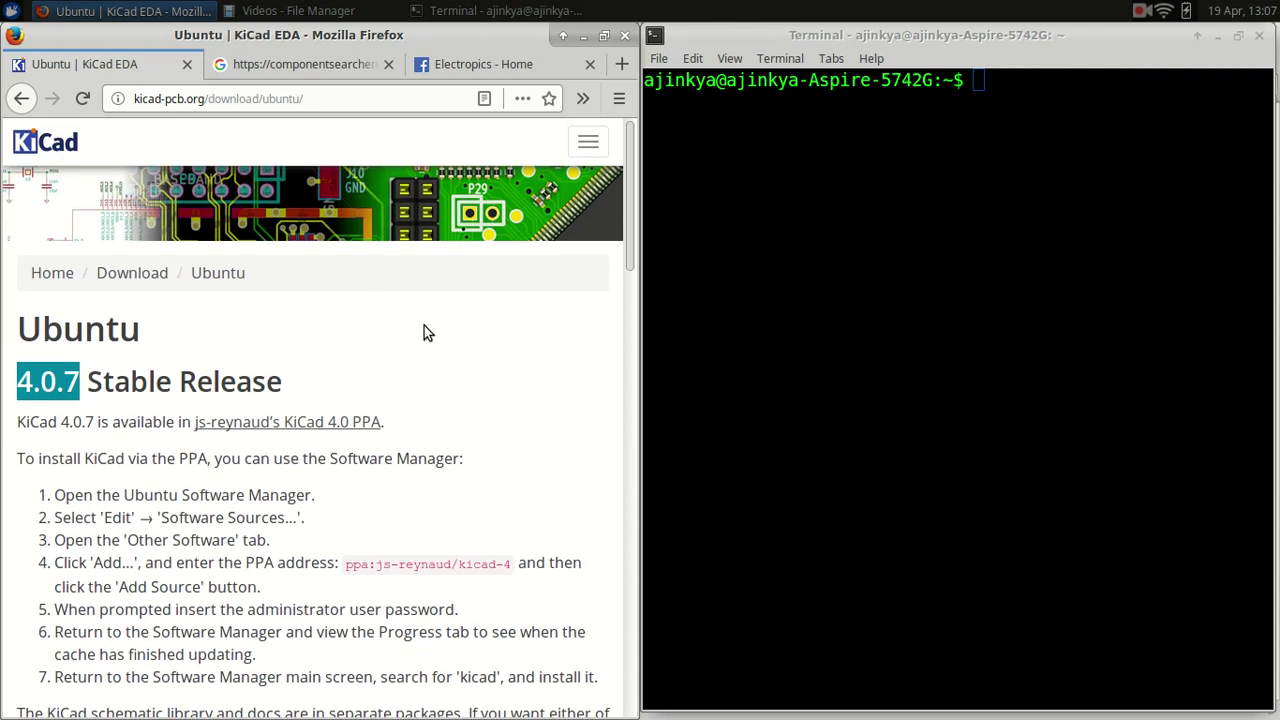
- Close the KiCad web page and run 'kicad' in the terminal
click(187, 64)
click(889, 219)
text(k)
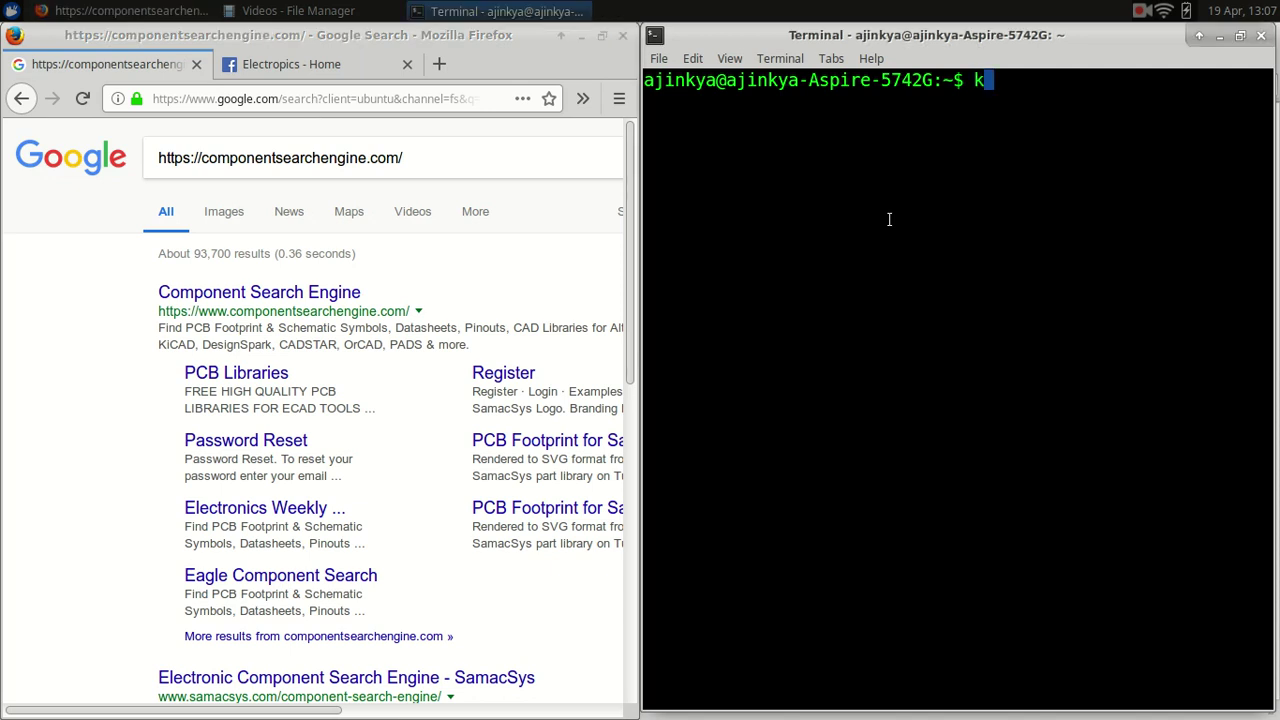
text(icad)
key(Return)
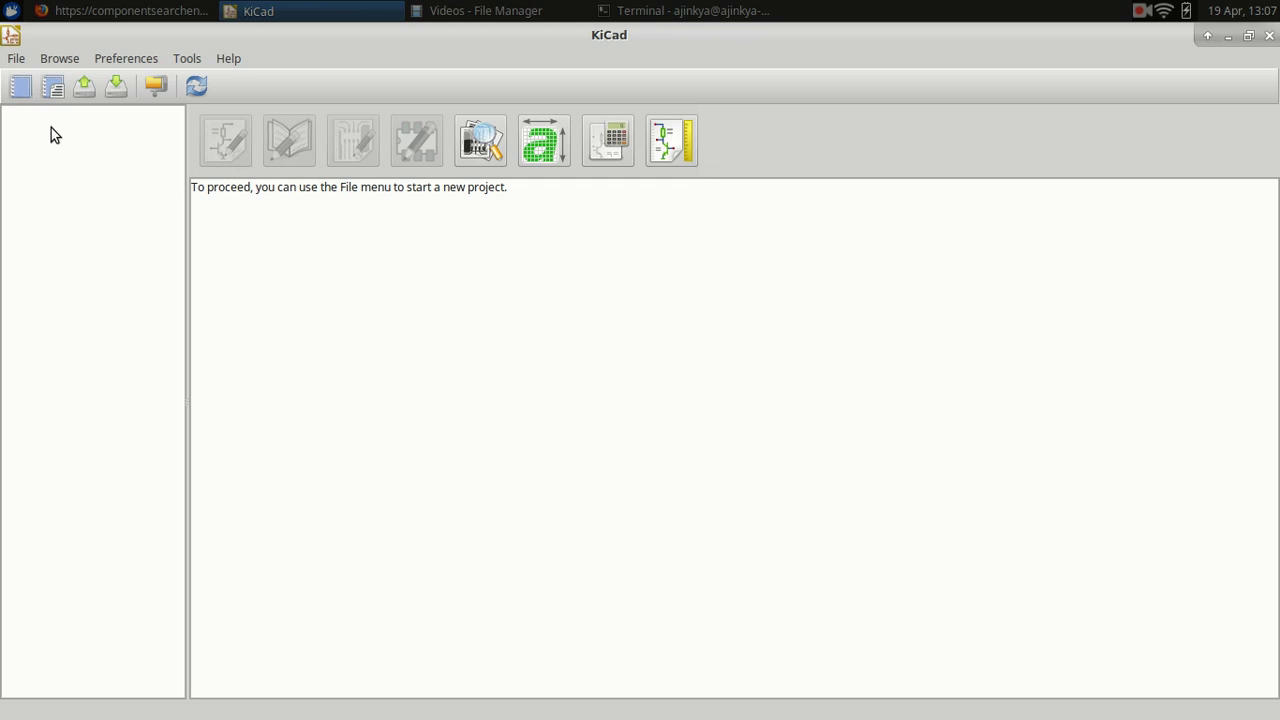
- Create and save project 'first_design' in Desktop/Kicad_folder/Kicad_design
click(17, 60)
mouse_move(63, 144)
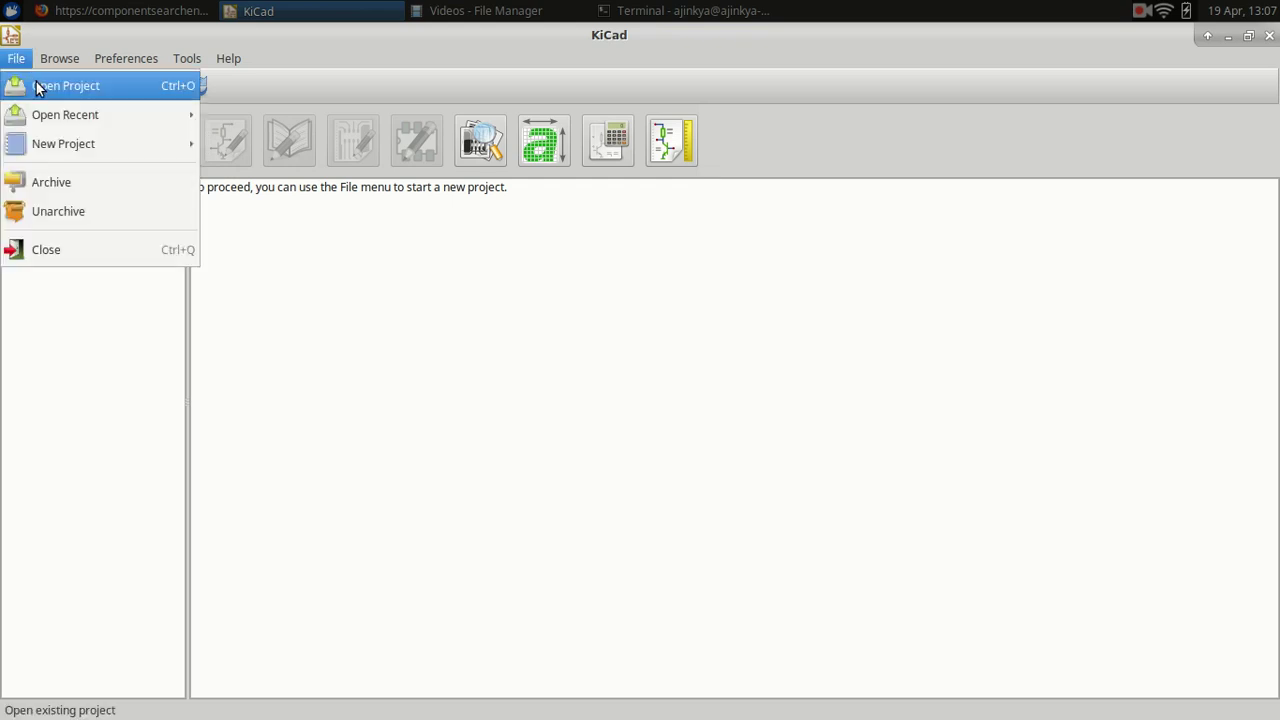
click(303, 150)
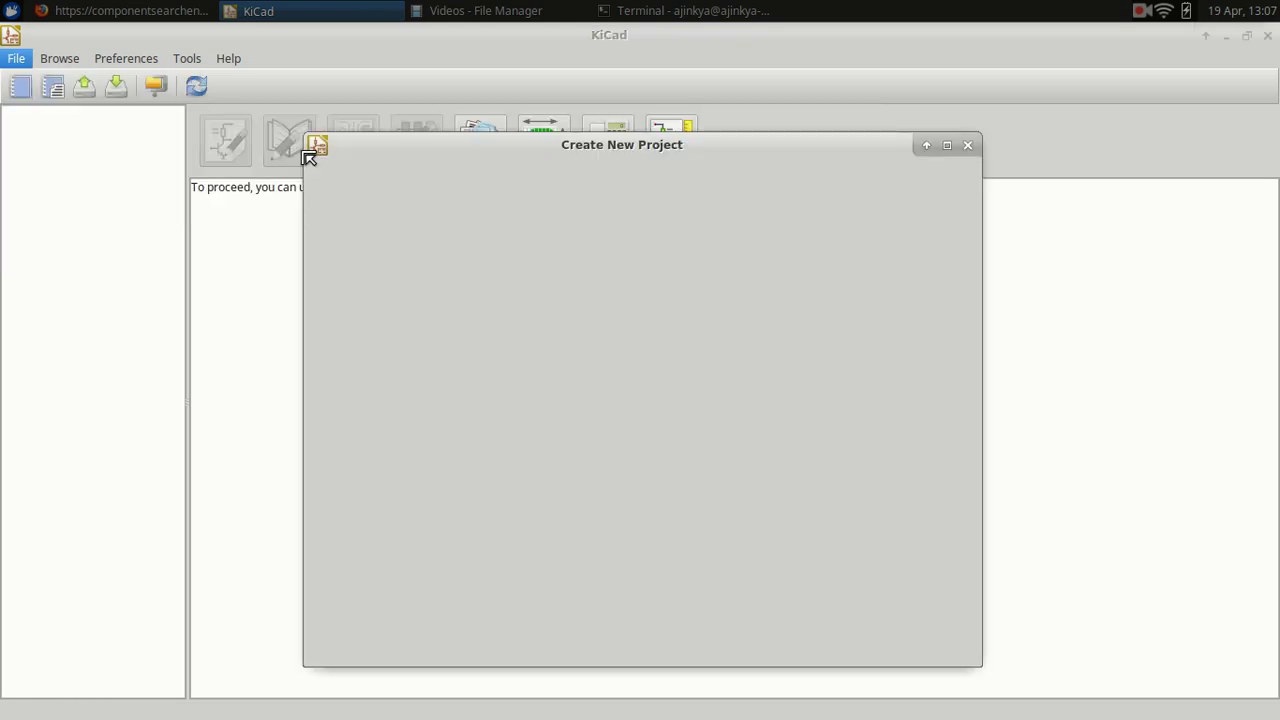
click(364, 372)
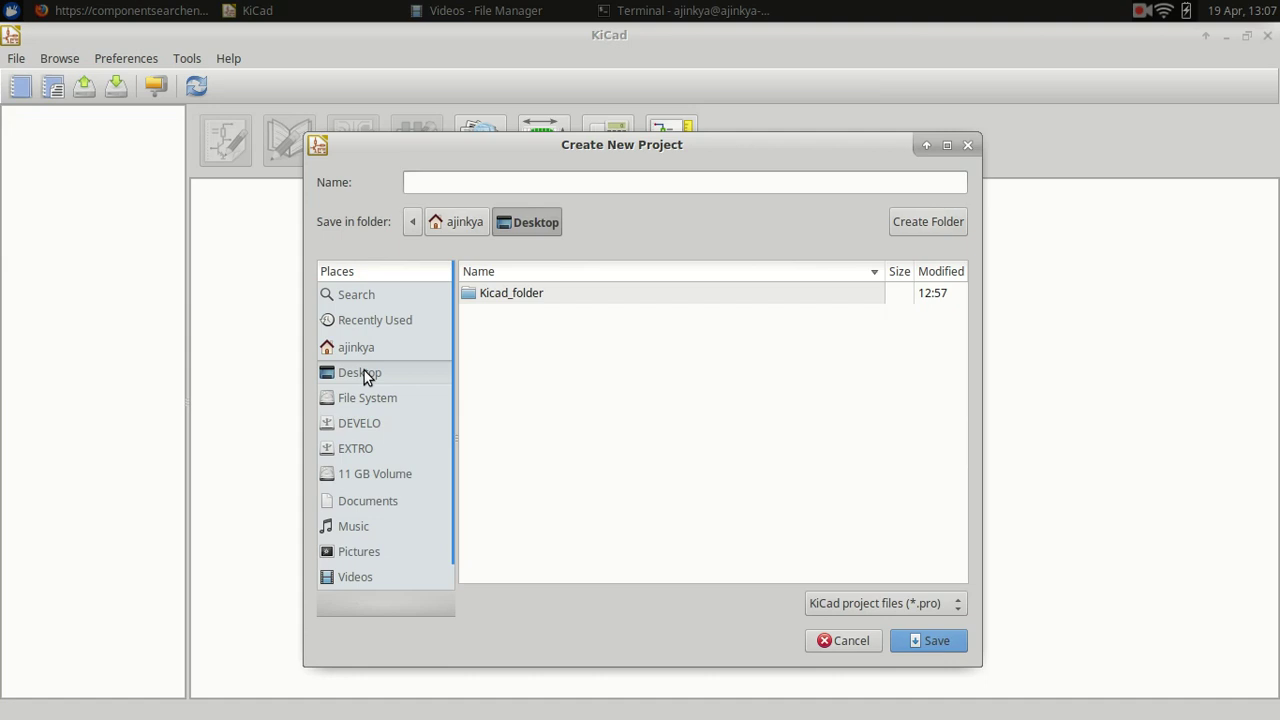
double_click(529, 294)
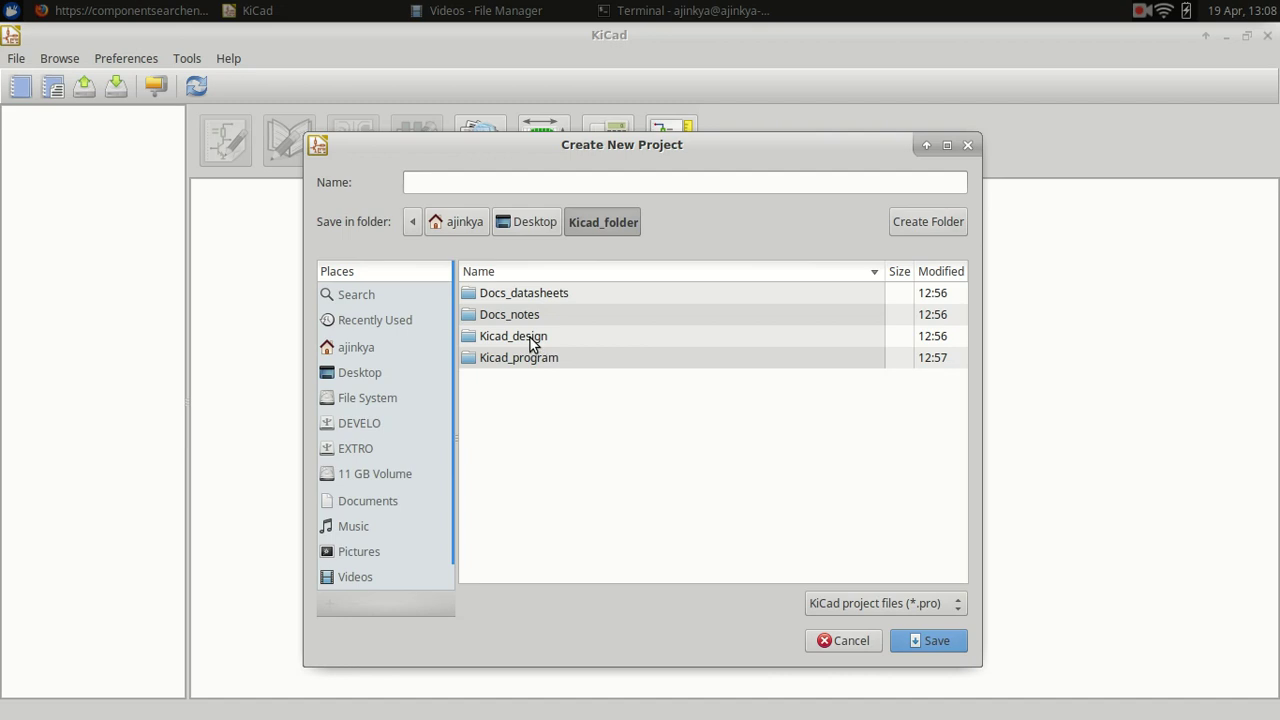
double_click(529, 340)
click(554, 189)
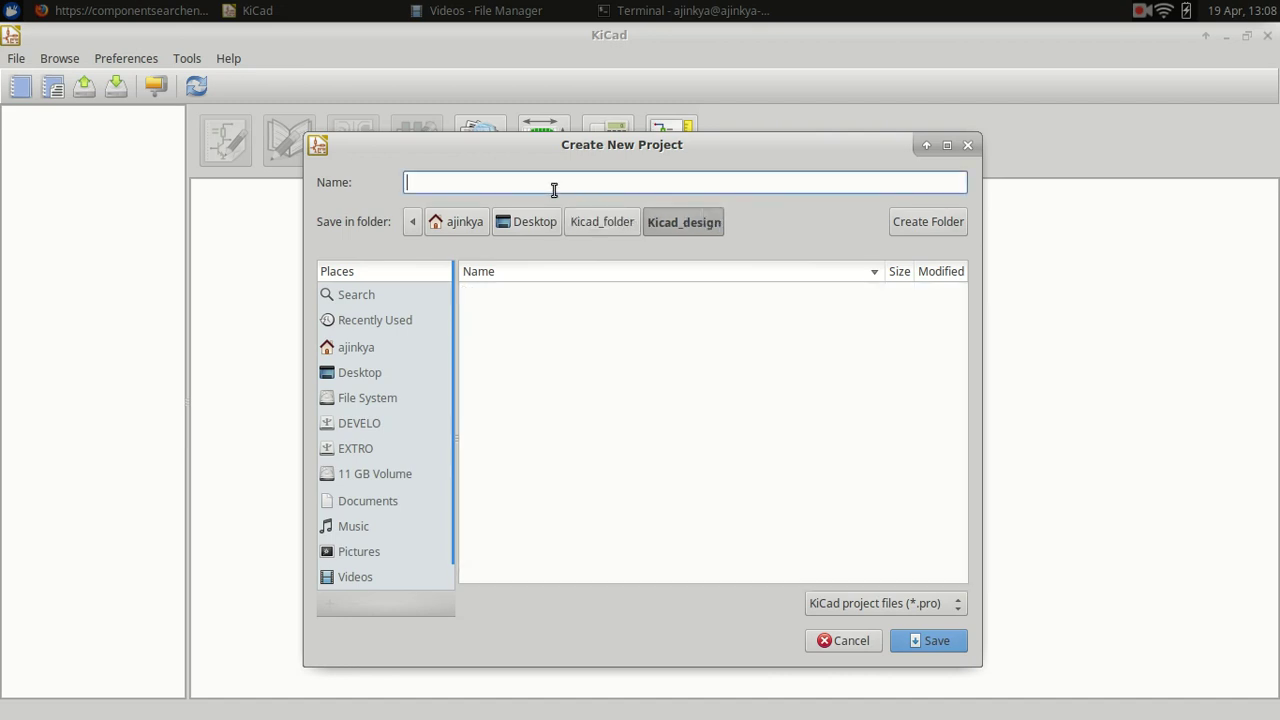
text(first_)
text(design)
click(918, 640)
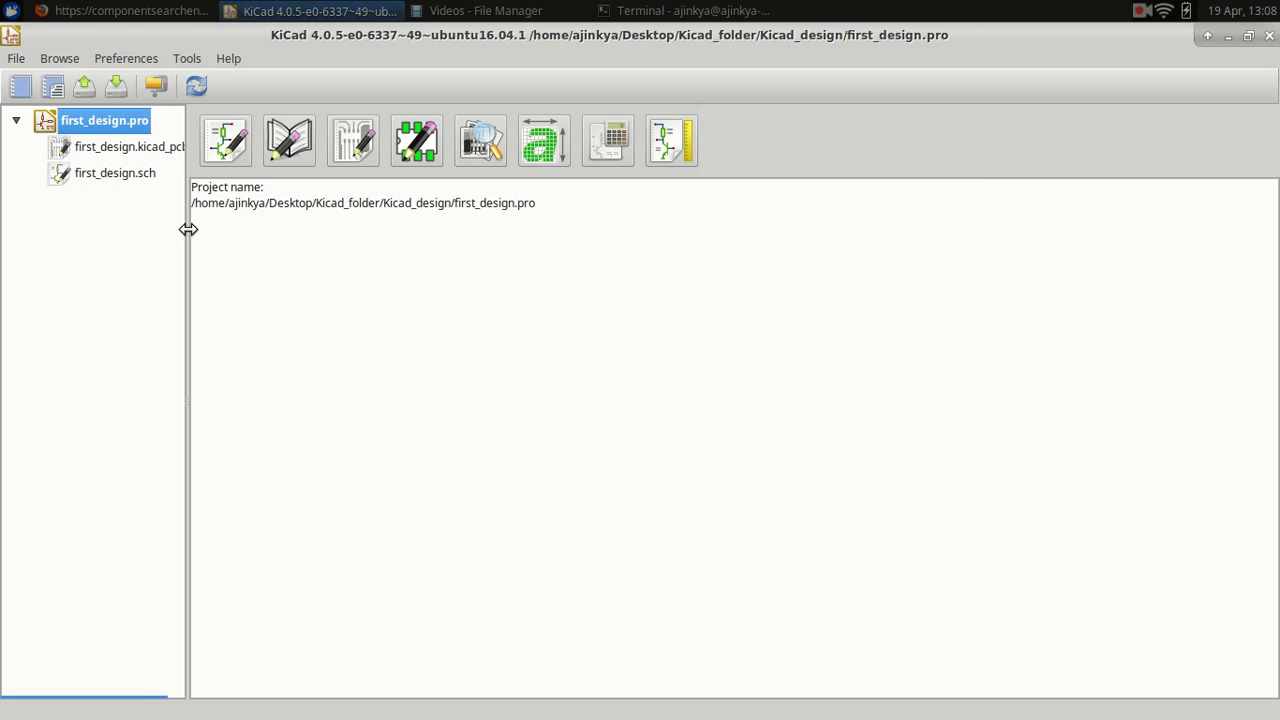
- Open first_design.sch in Eeschema from the widened project file tree
drag(186, 231, 258, 231)
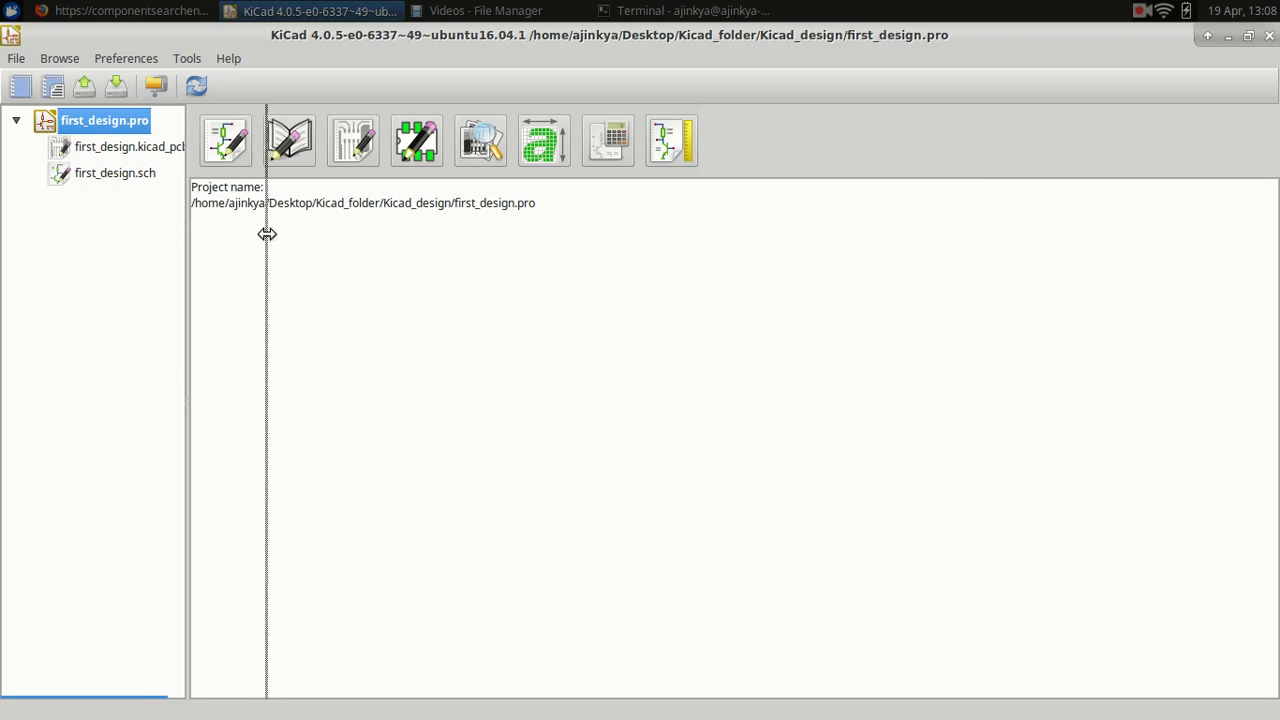
double_click(147, 176)
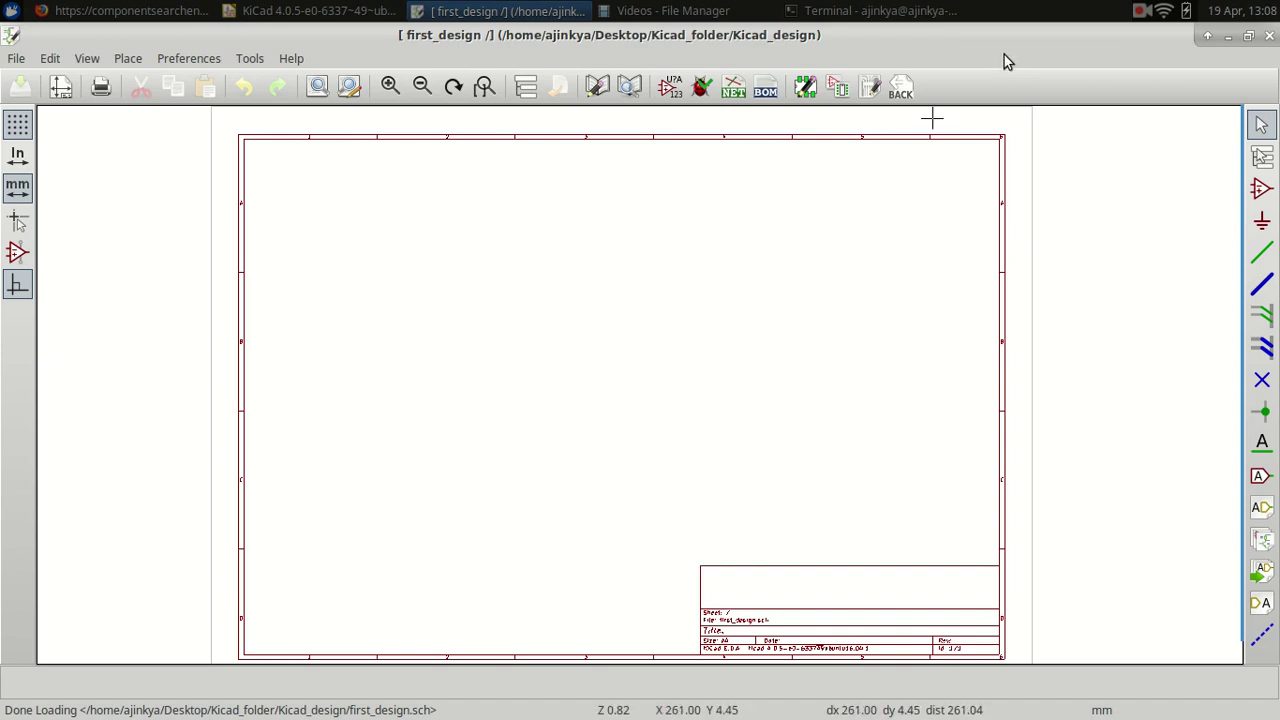
click(1150, 18)
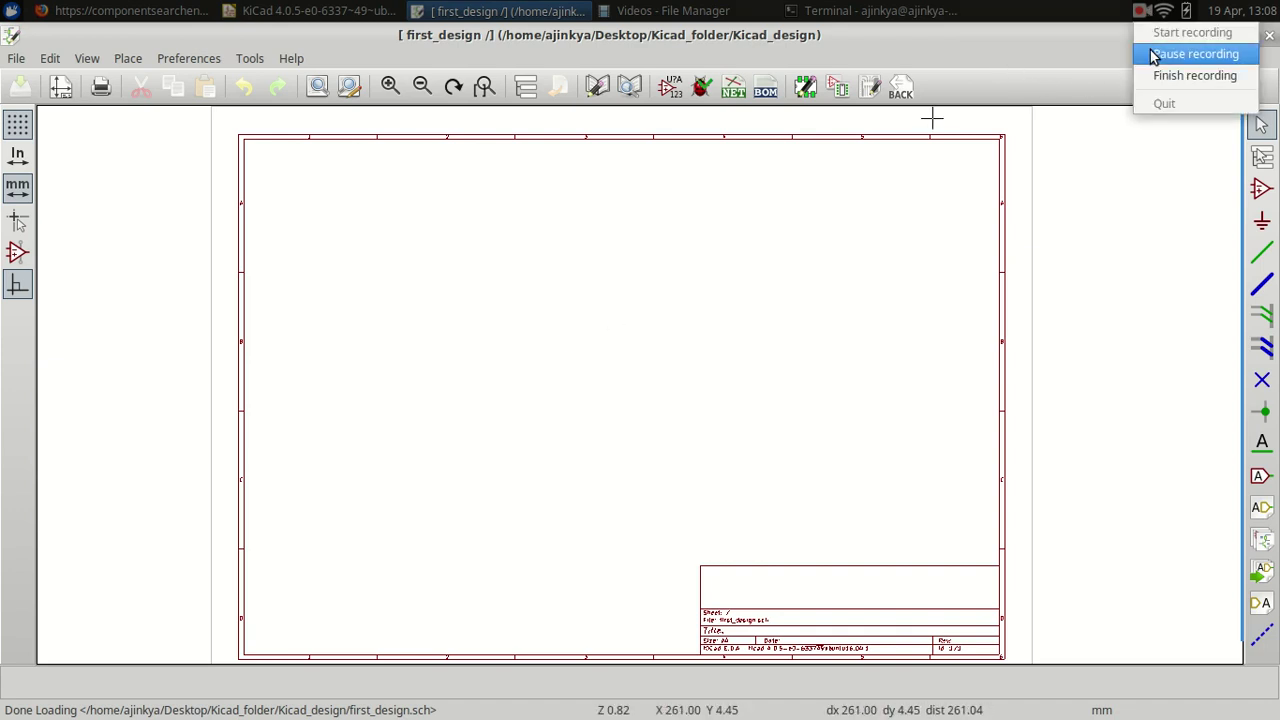
click(1194, 51)
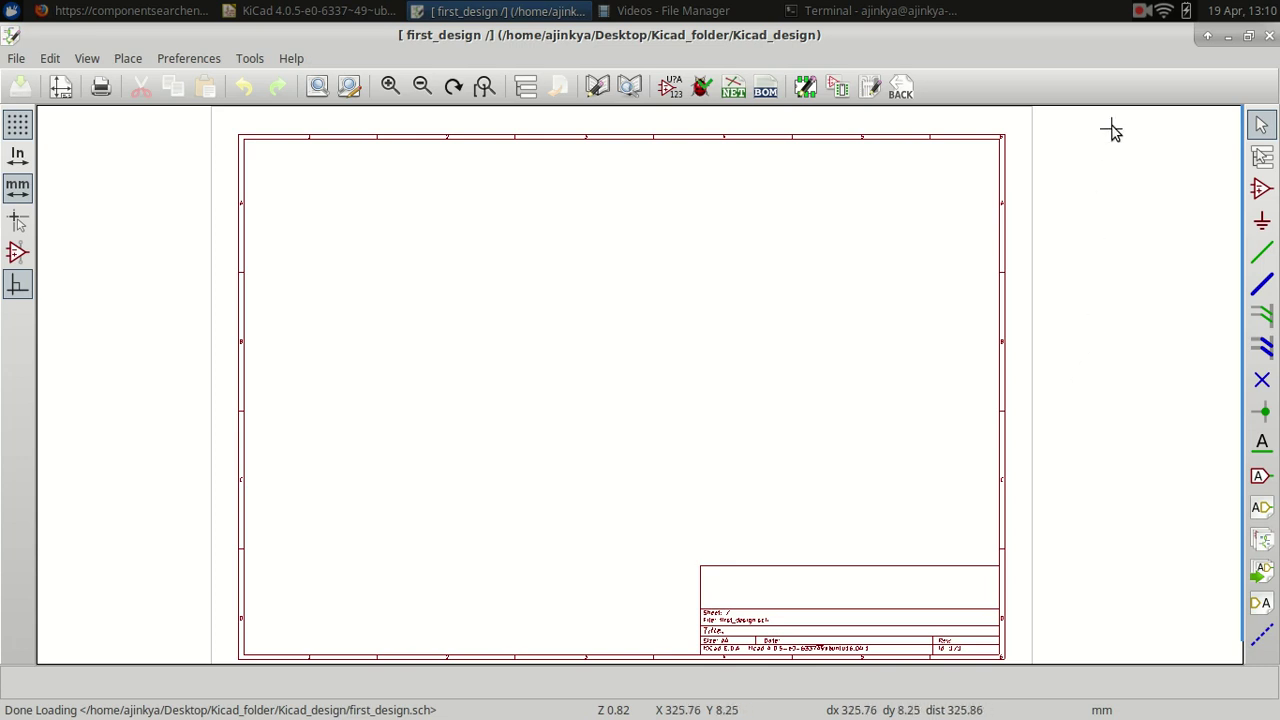
click(1143, 18)
click(1194, 51)
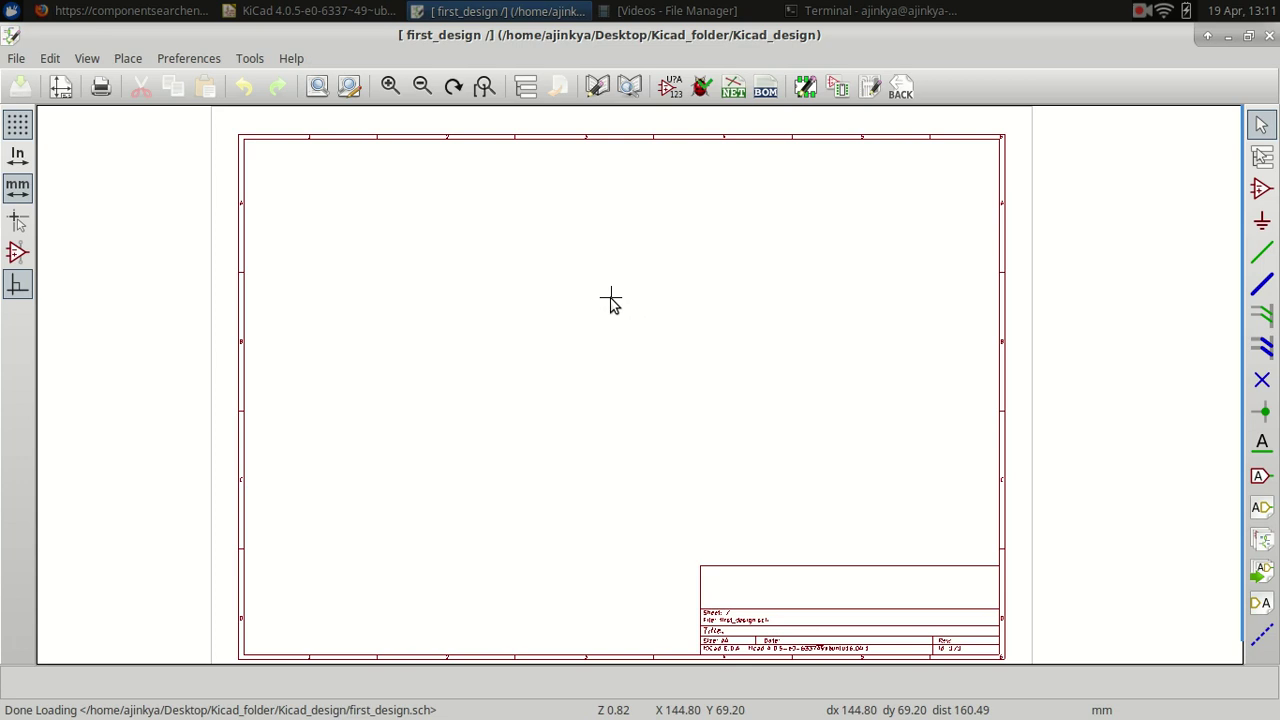
- Filter the component chooser for 'LED' and drop the LED D? near the sheet centre
key(a)
click(592, 298)
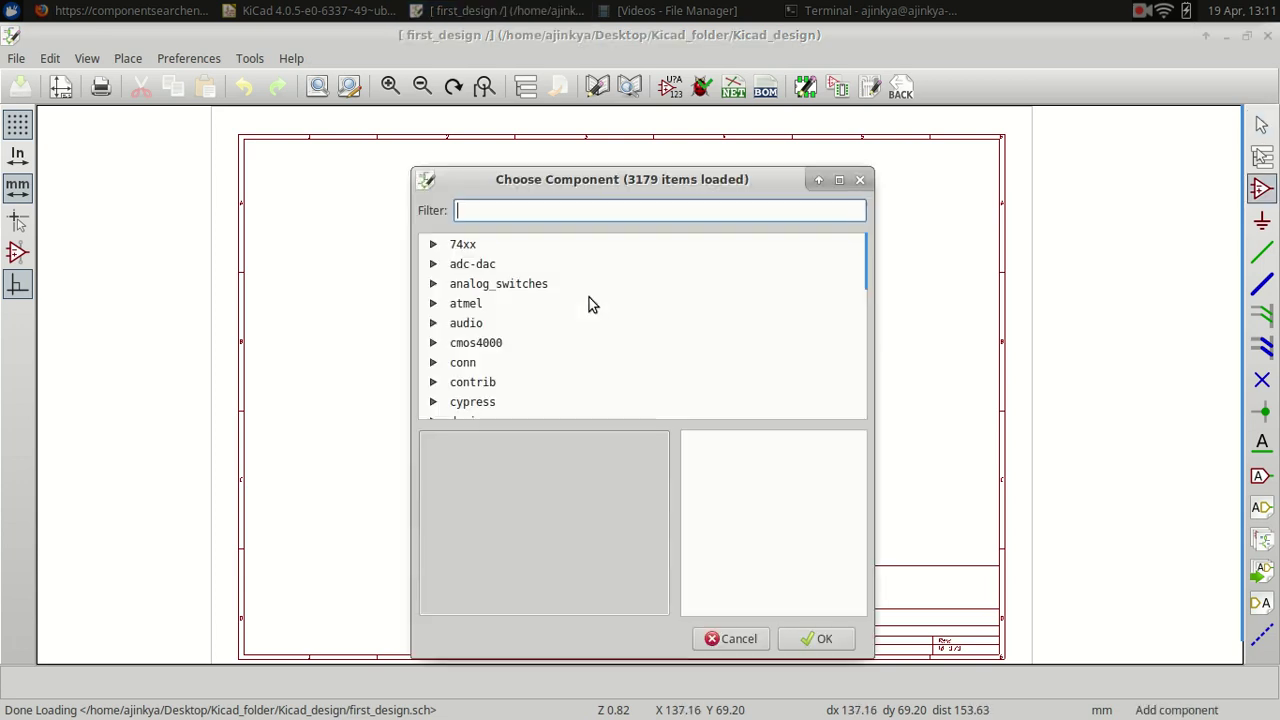
drag(569, 186, 538, 158)
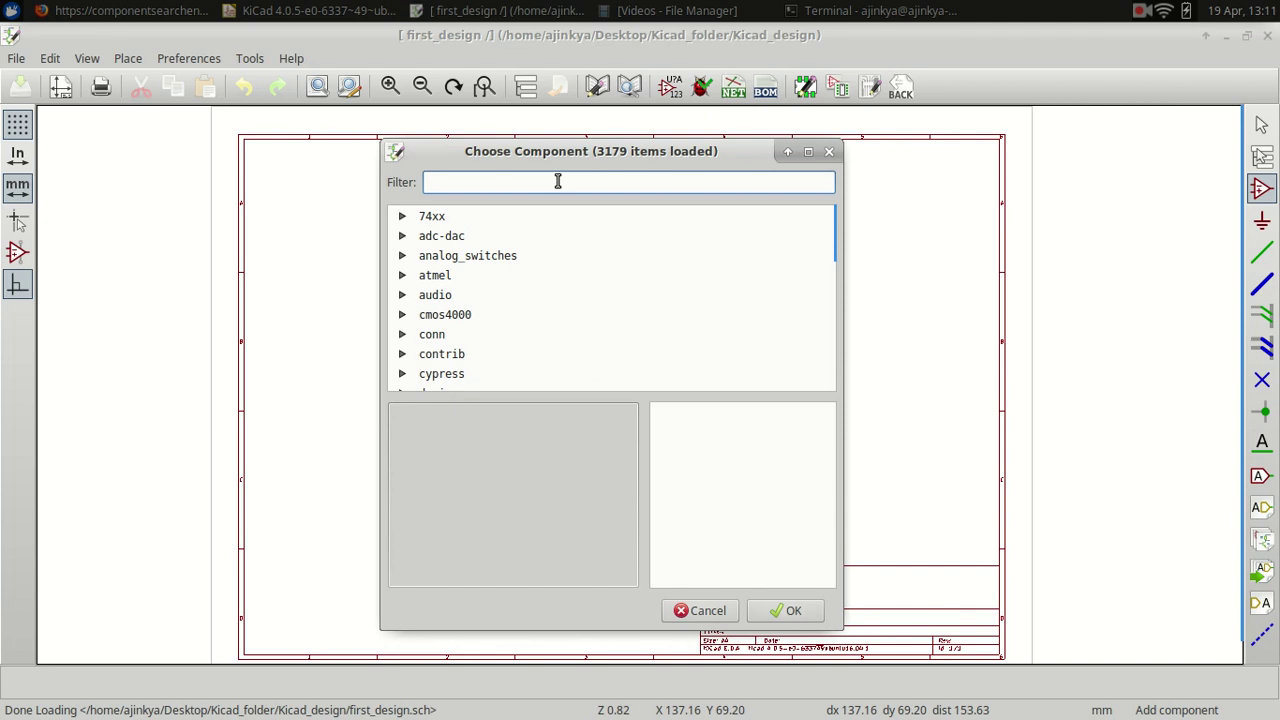
text(LED)
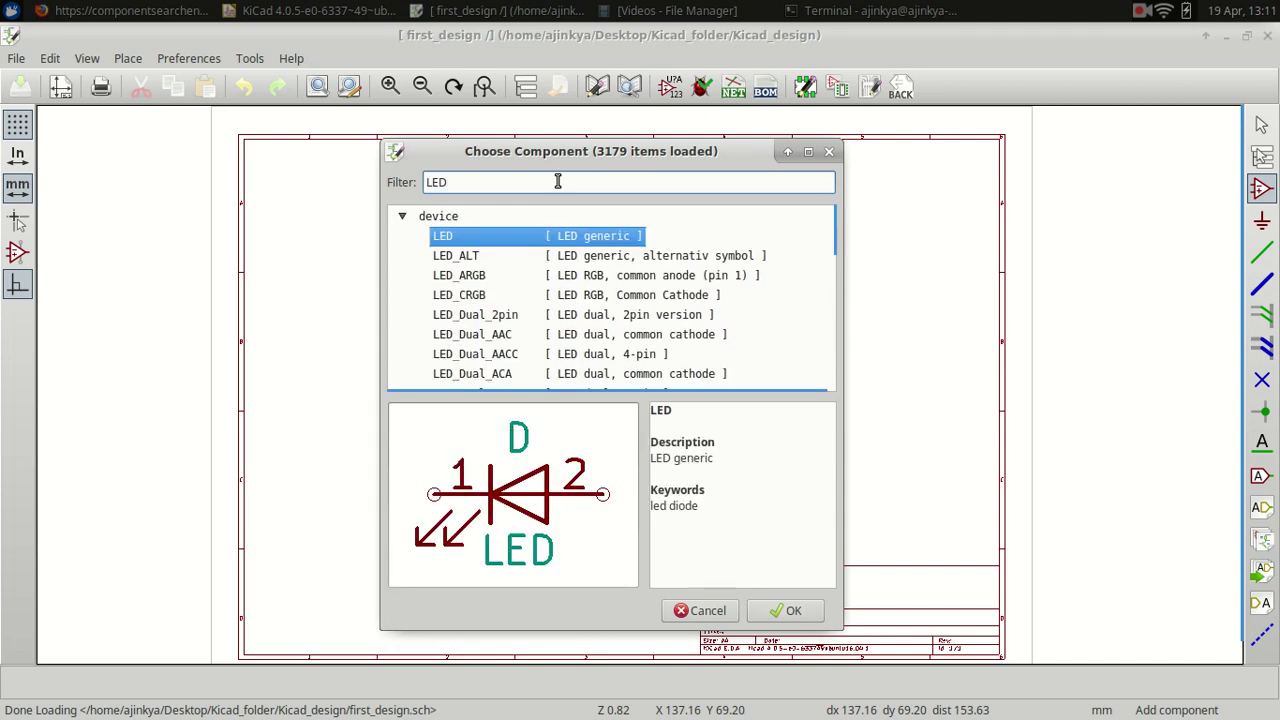
click(787, 612)
scroll(640, 390, down, 3)
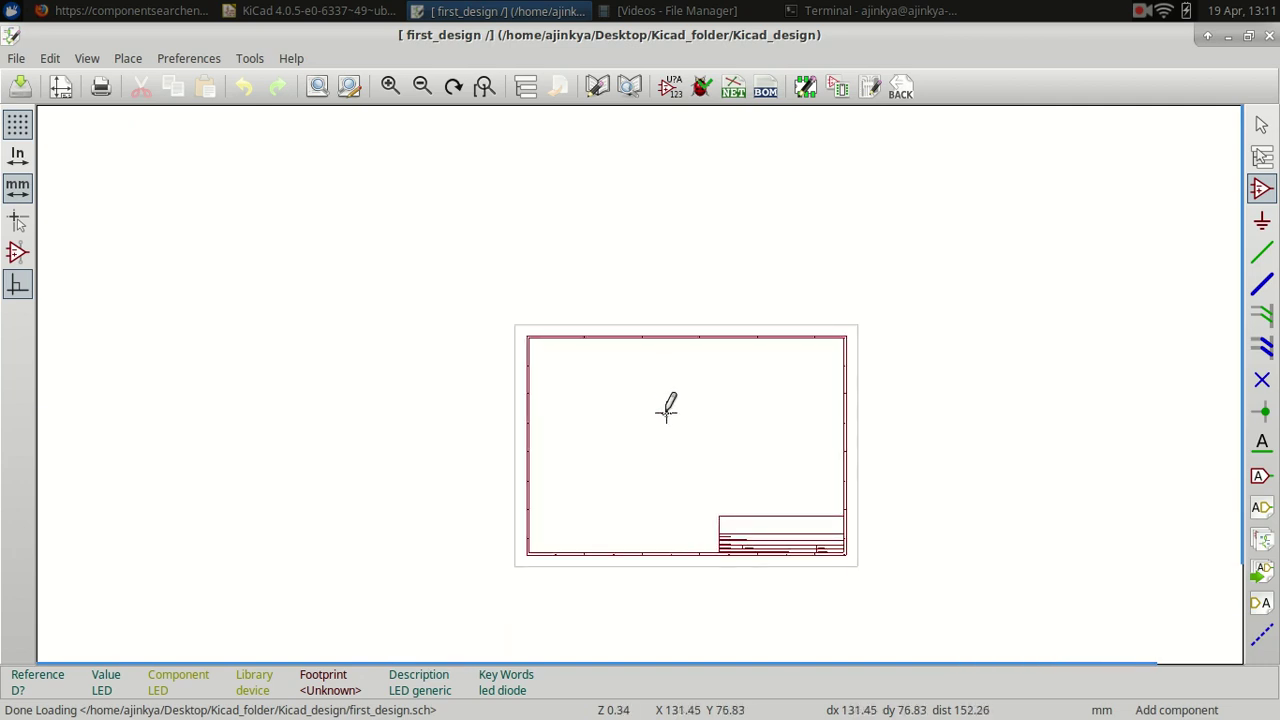
scroll(667, 408, up, 2)
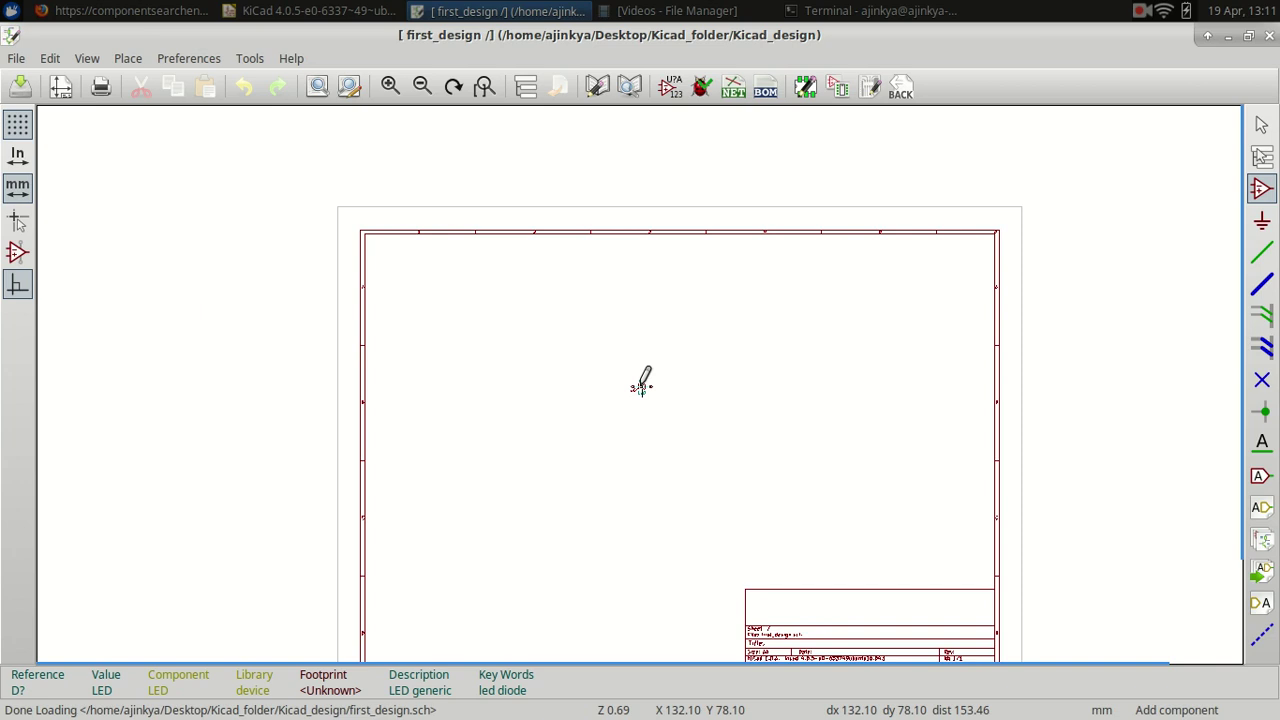
scroll(641, 388, up, 1)
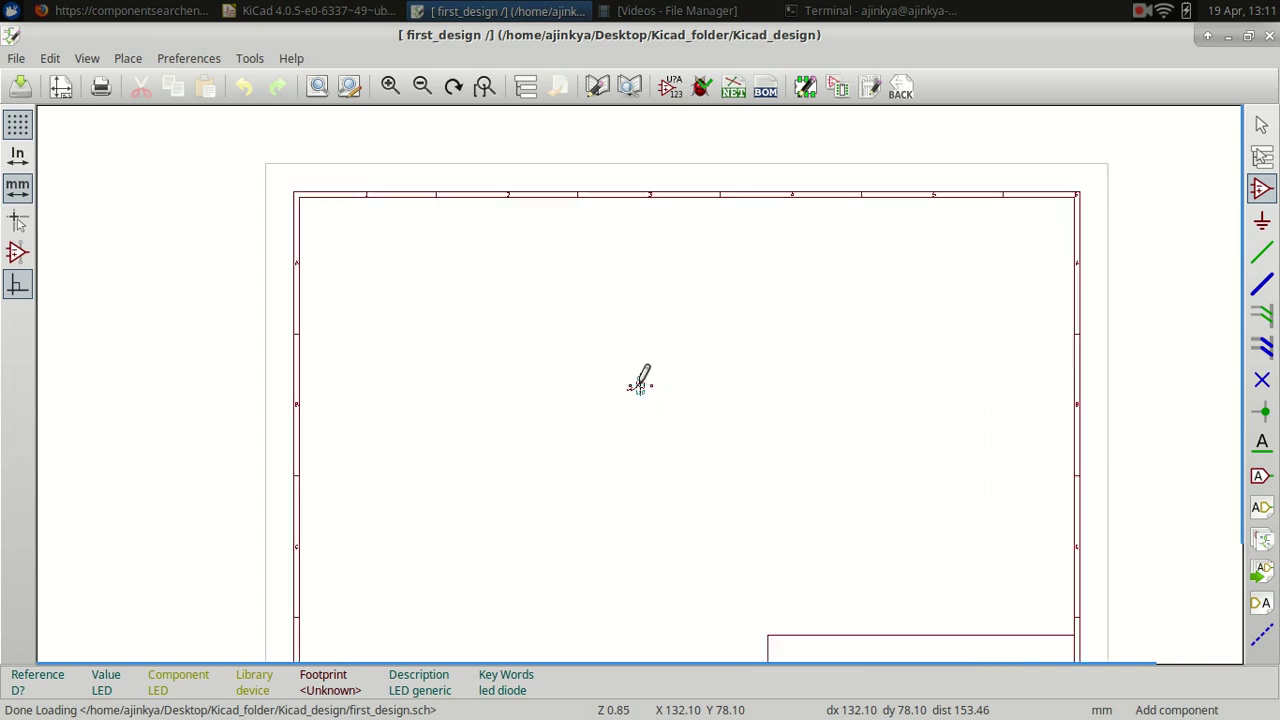
scroll(641, 388, down, 2)
scroll(641, 388, up, 3)
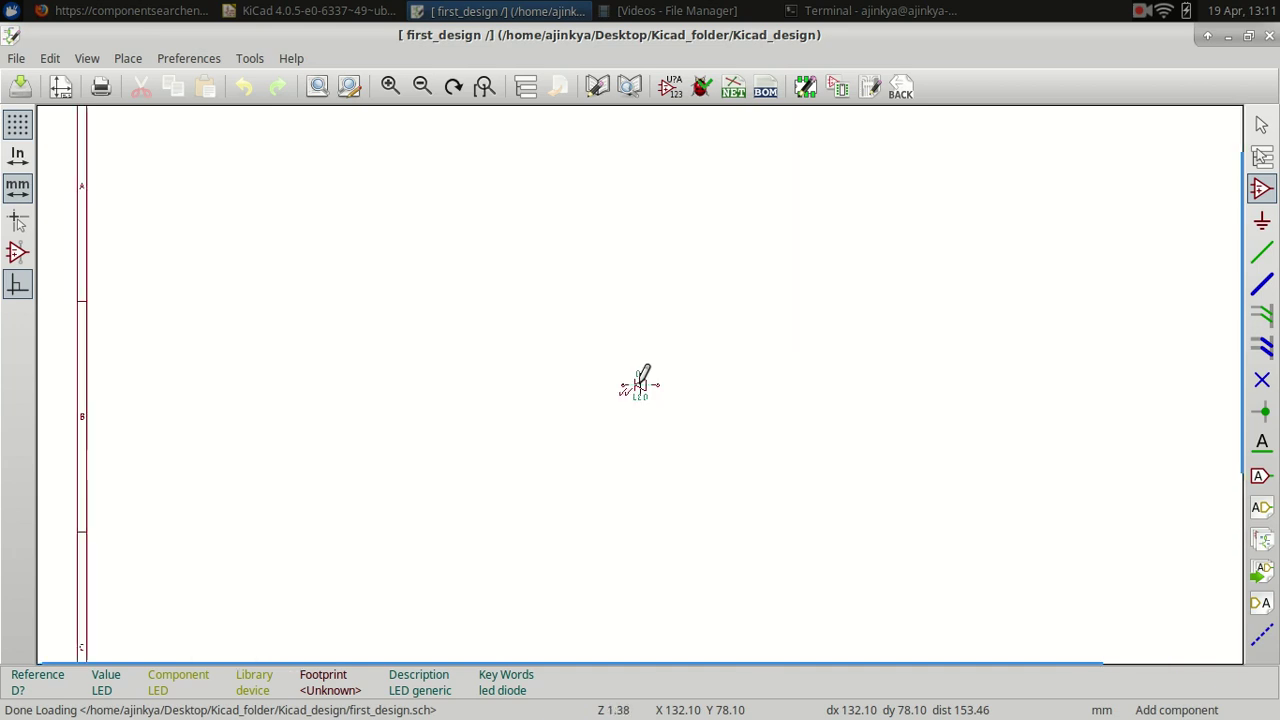
click(646, 355)
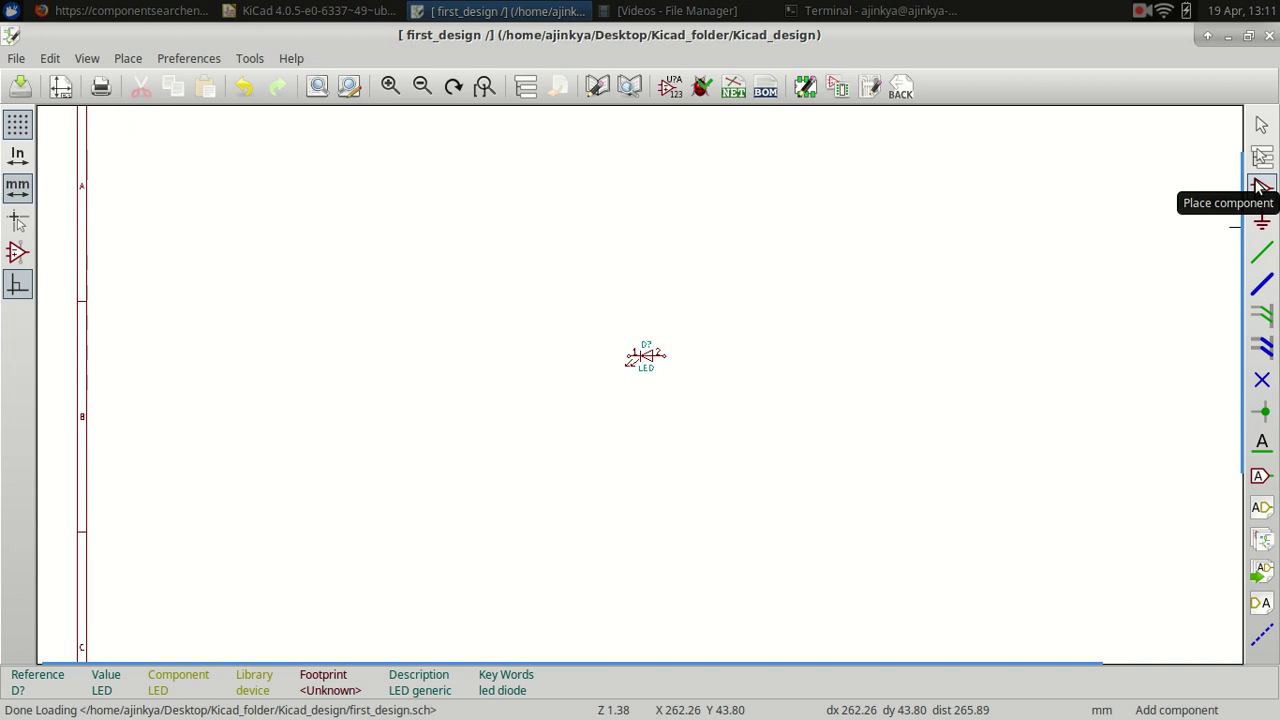
- Select the whole LED component via Clarify Selection and rotate it vertical
click(1262, 124)
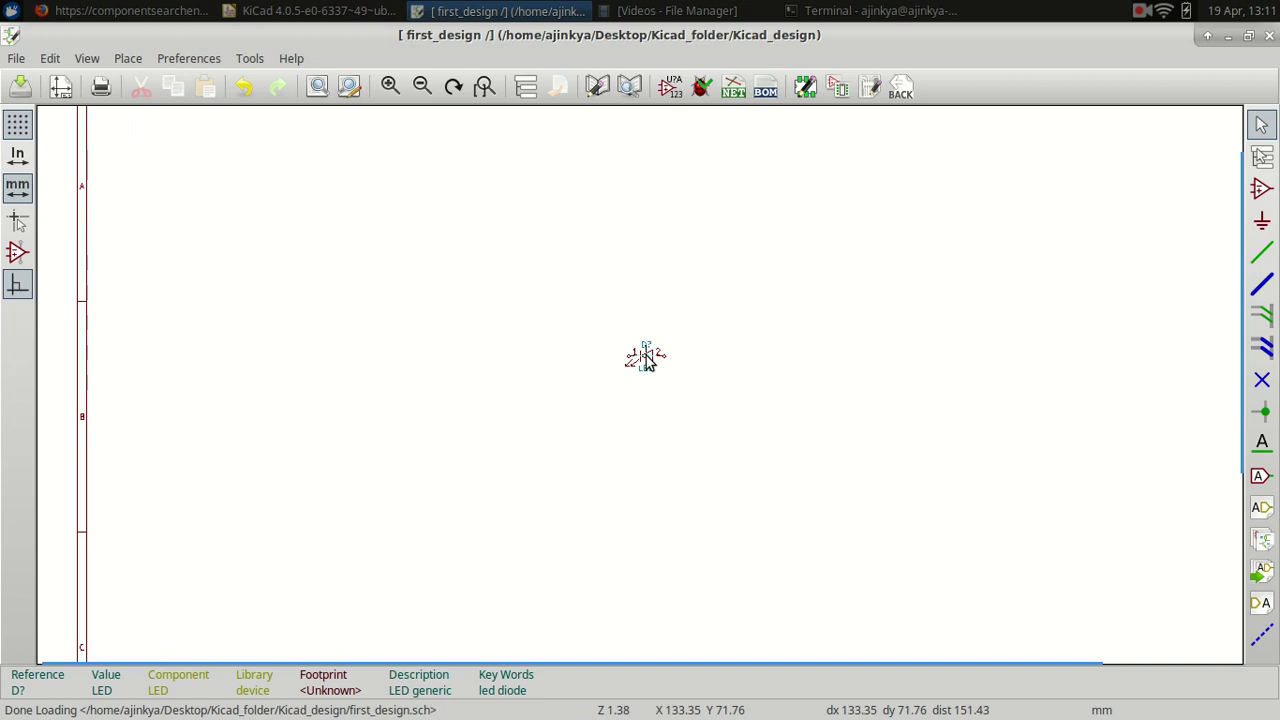
click(645, 357)
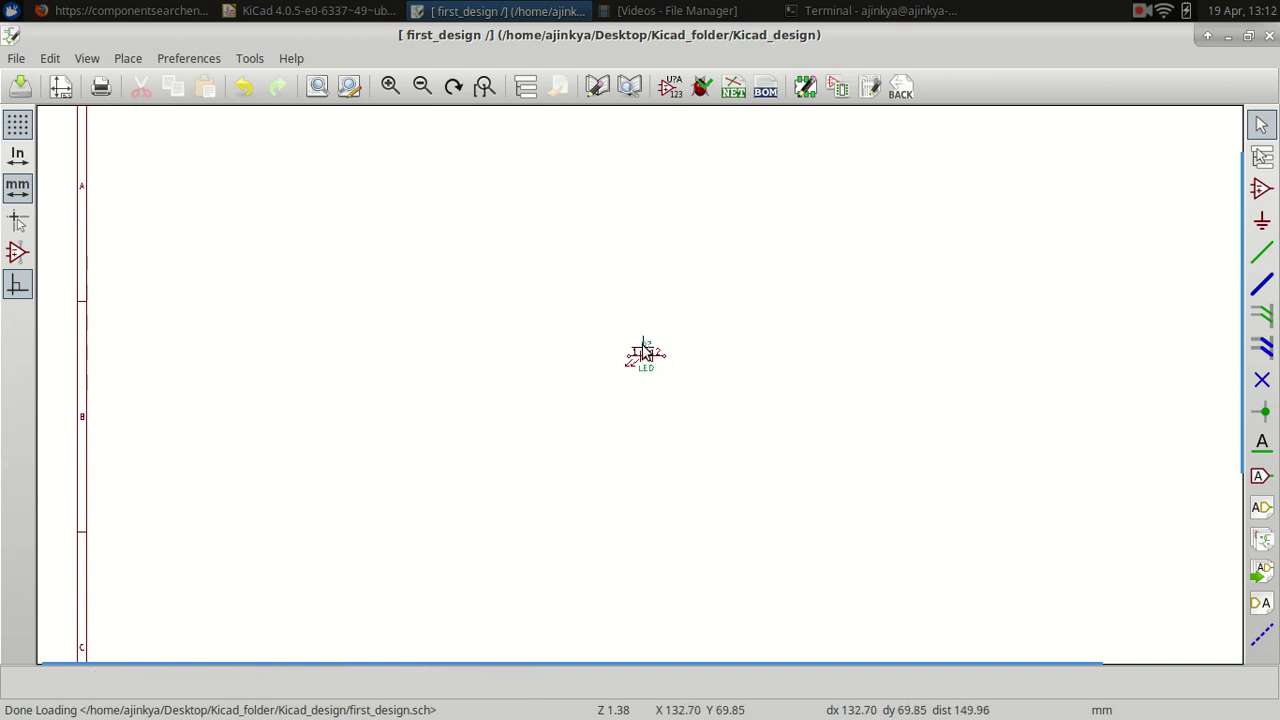
click(645, 360)
key(m)
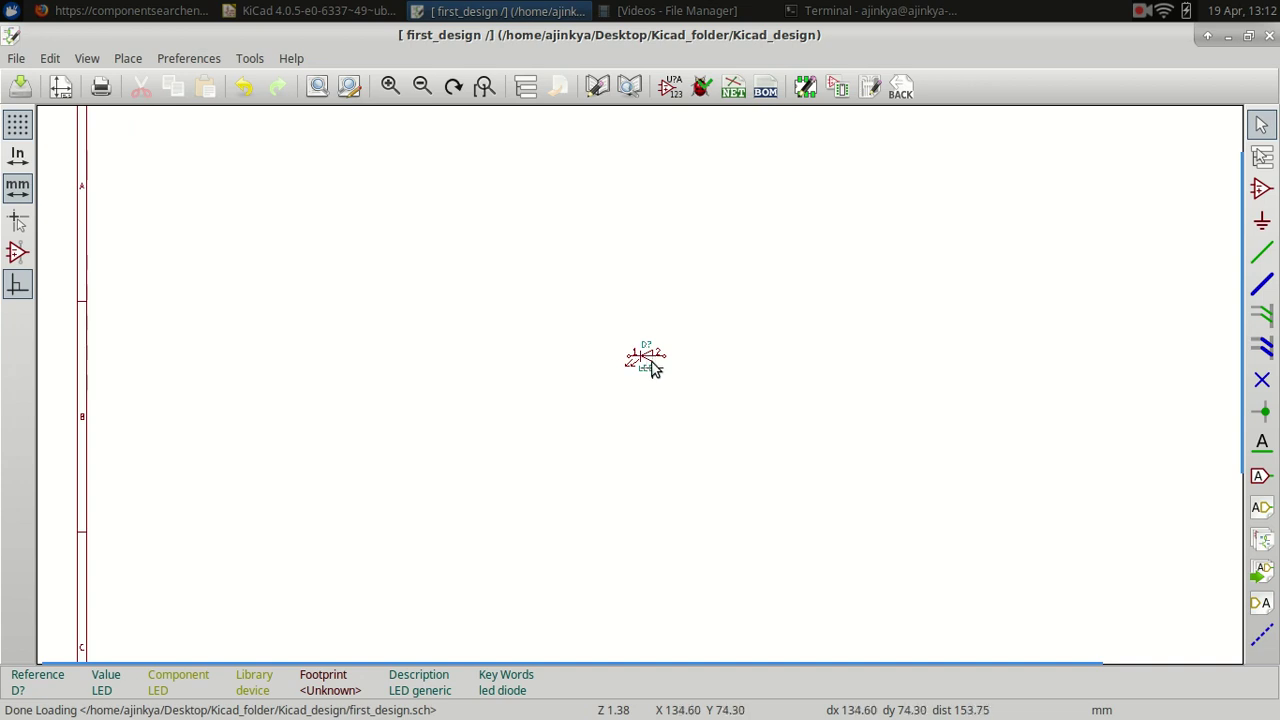
click(645, 360)
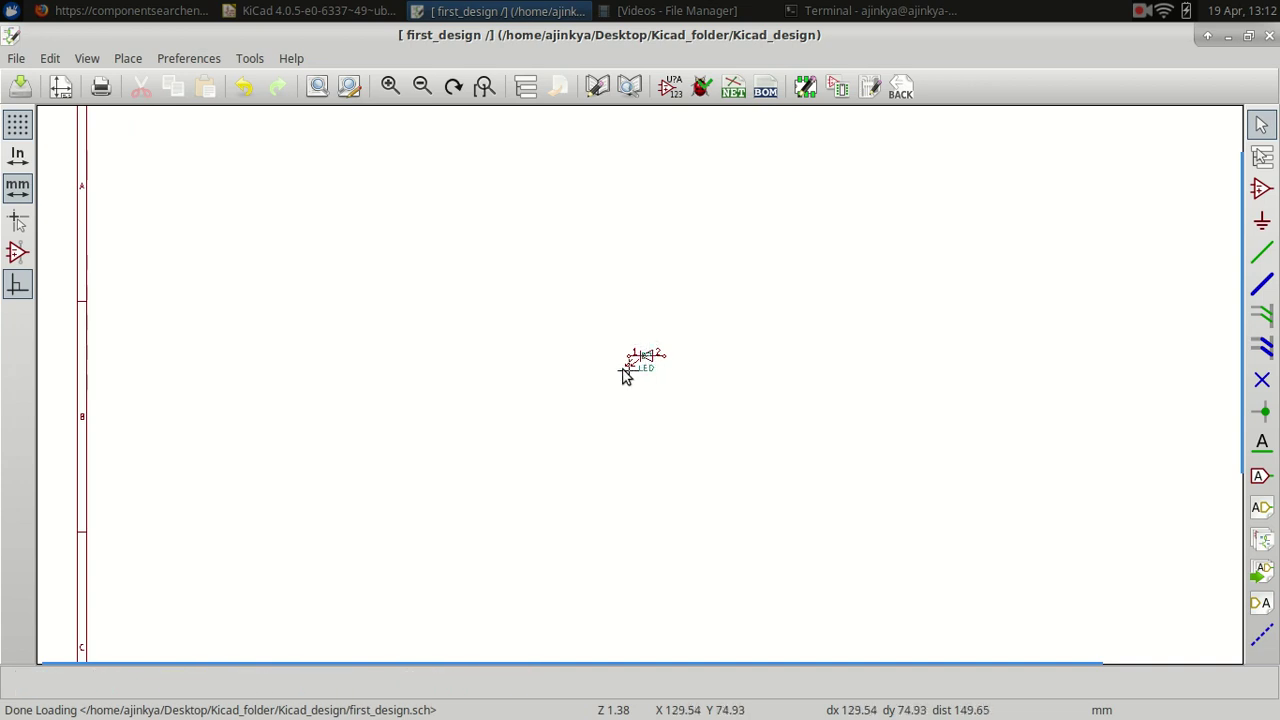
click(648, 360)
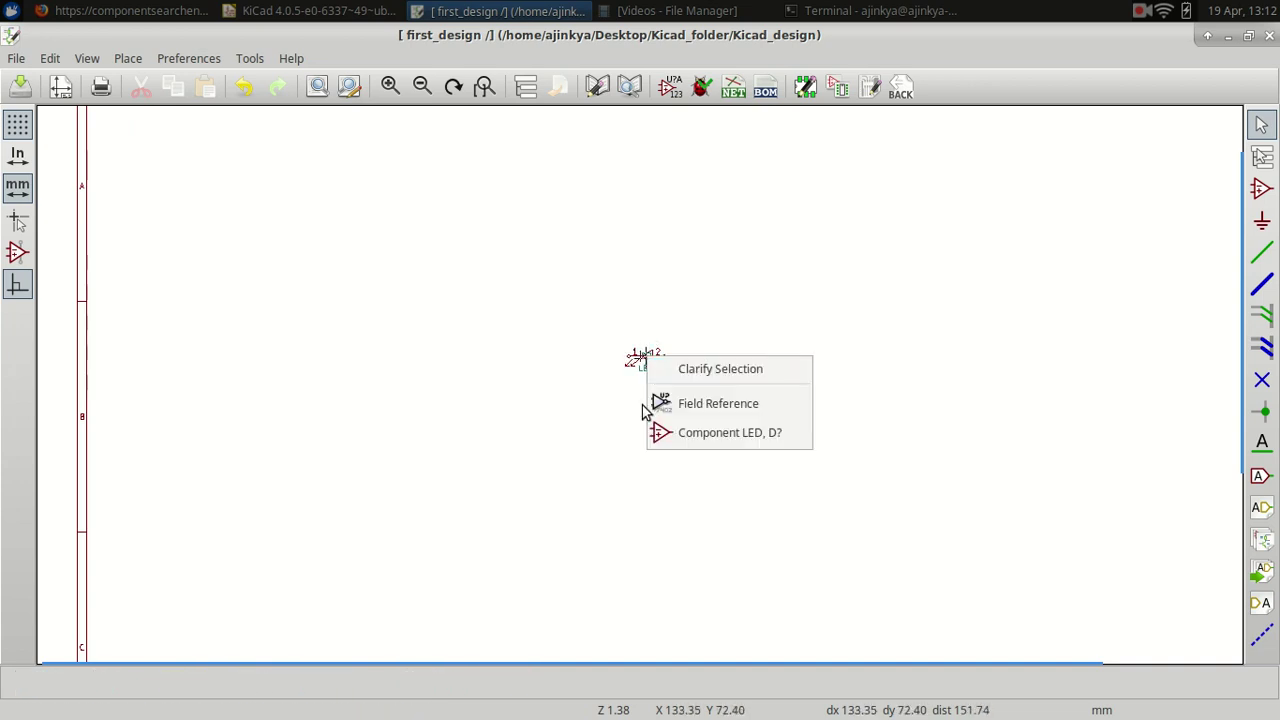
click(643, 345)
scroll(646, 389, down, 3)
scroll(639, 385, up, 4)
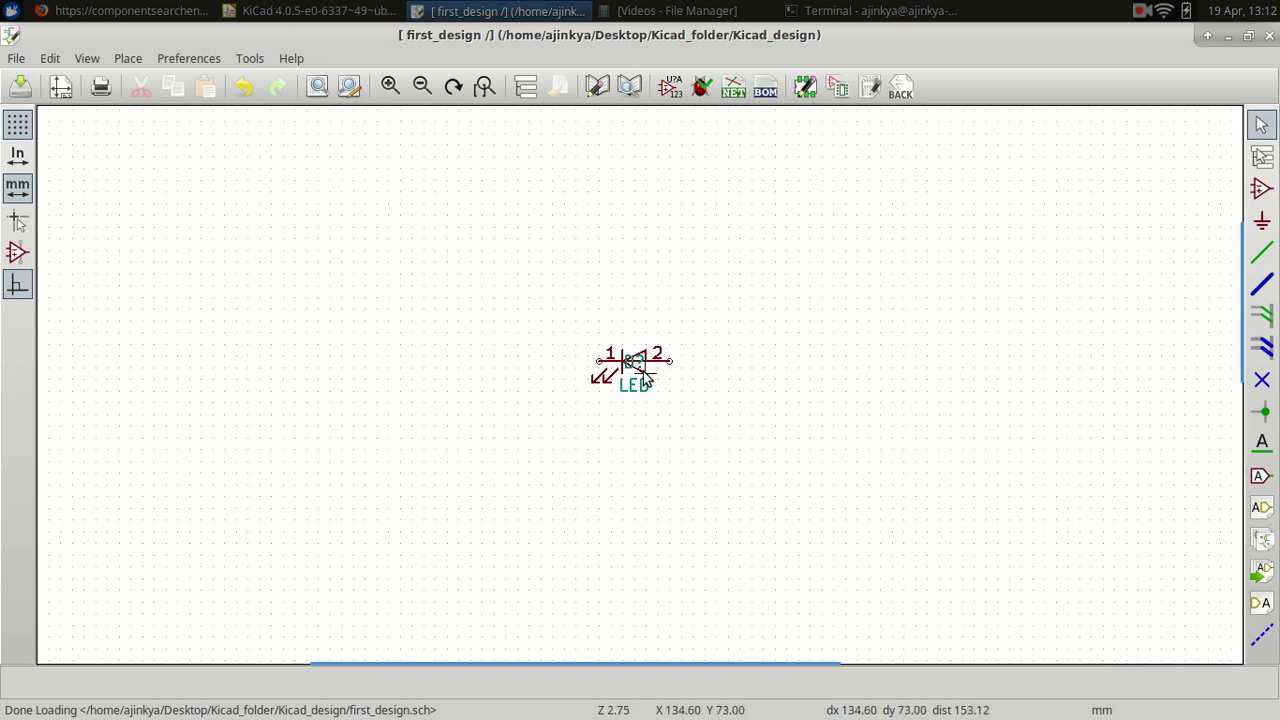
click(643, 376)
click(658, 417)
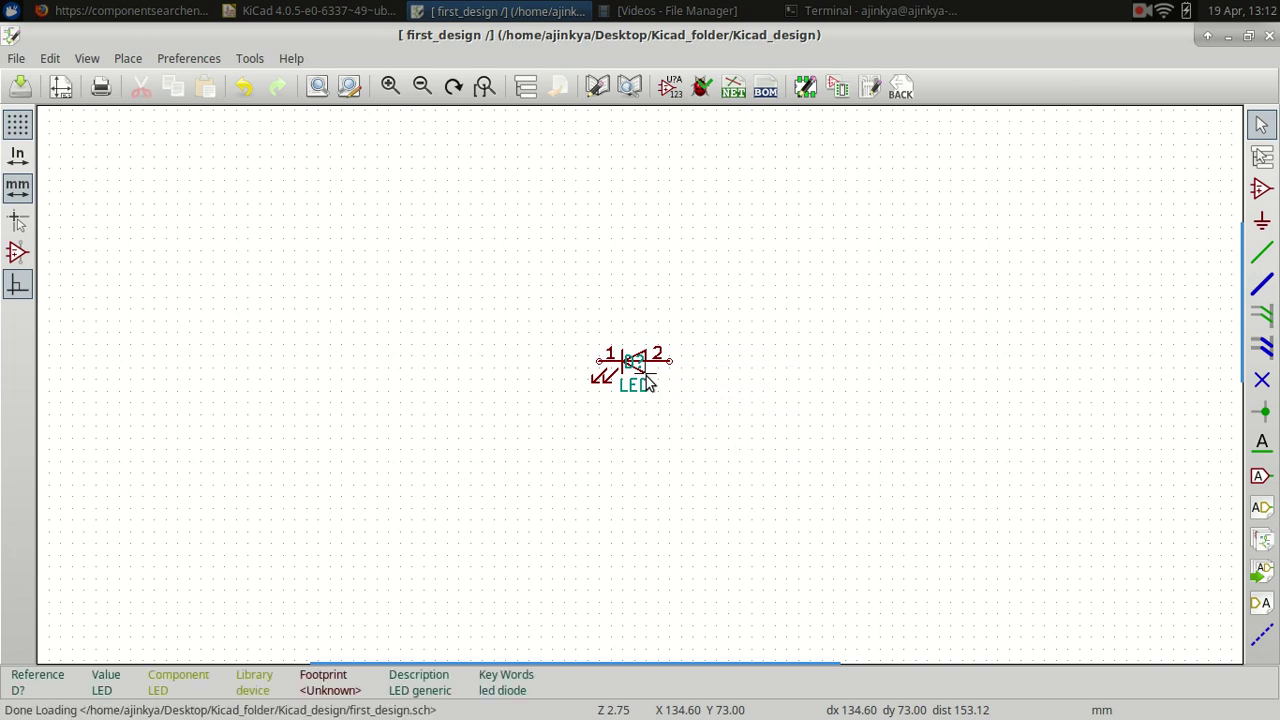
key(r)
- Rotate the LED back to horizontal, then upright again with pin 2 on top
click(632, 314)
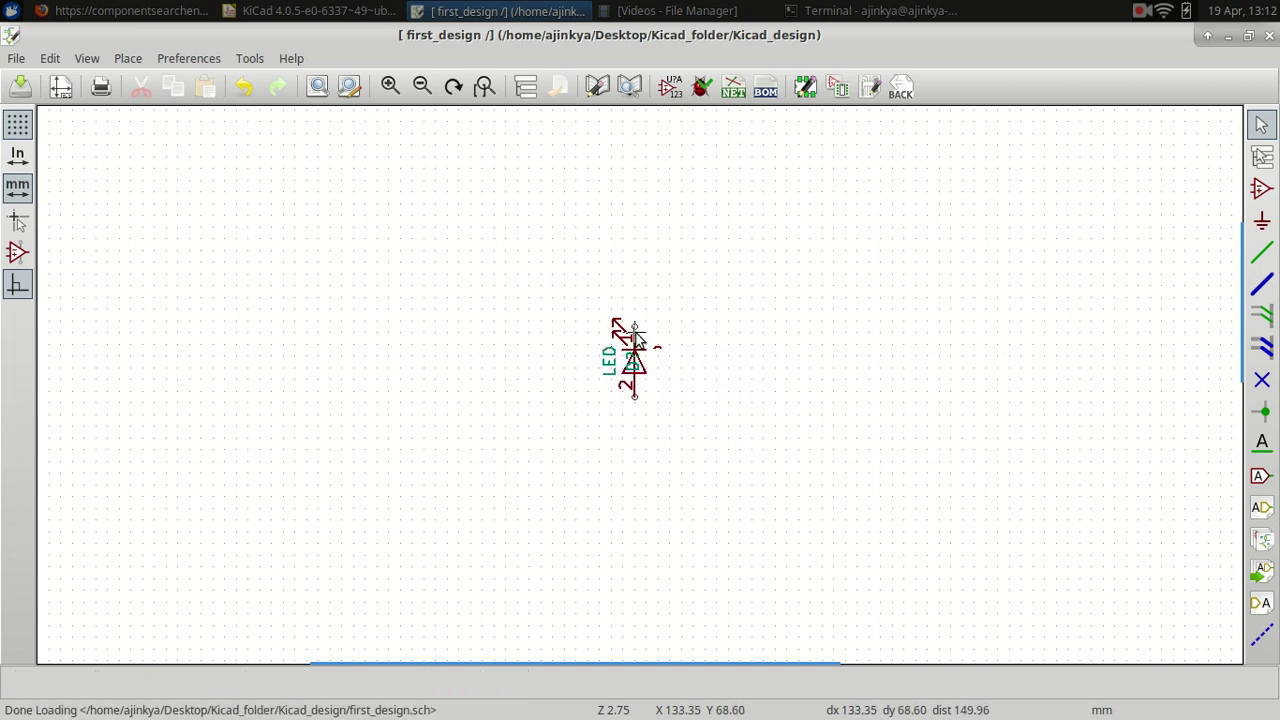
click(633, 340)
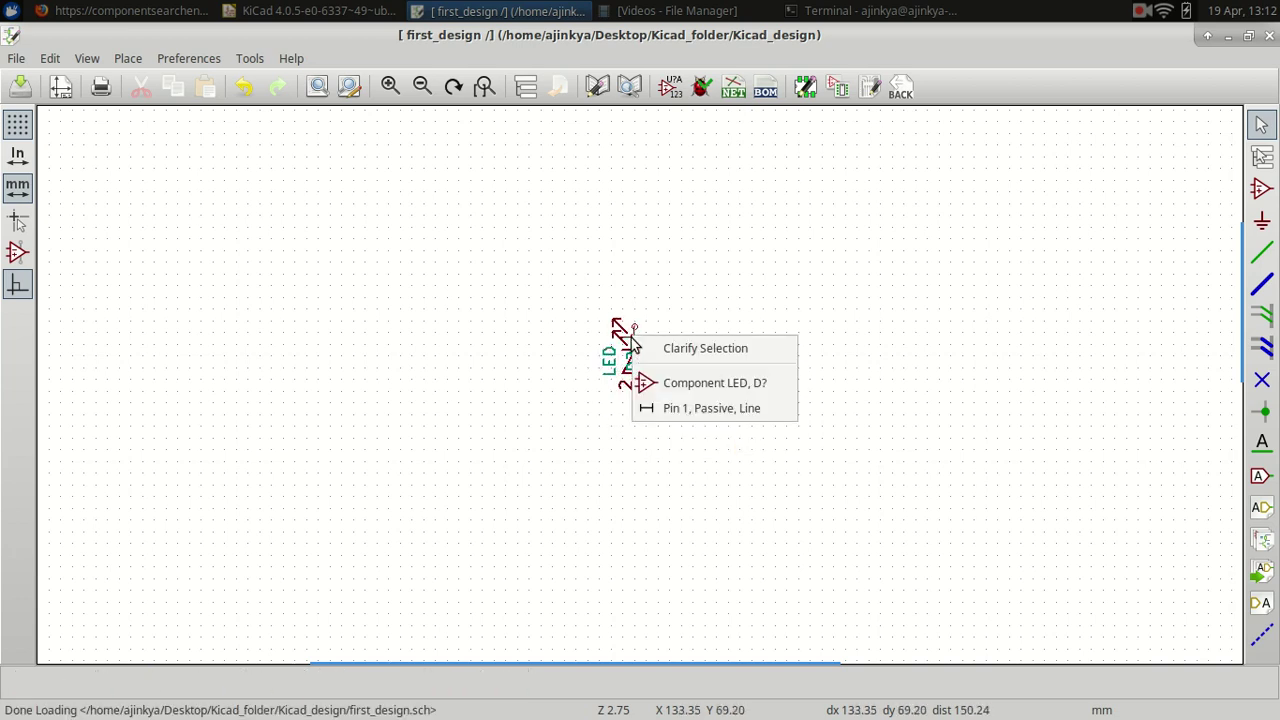
click(690, 379)
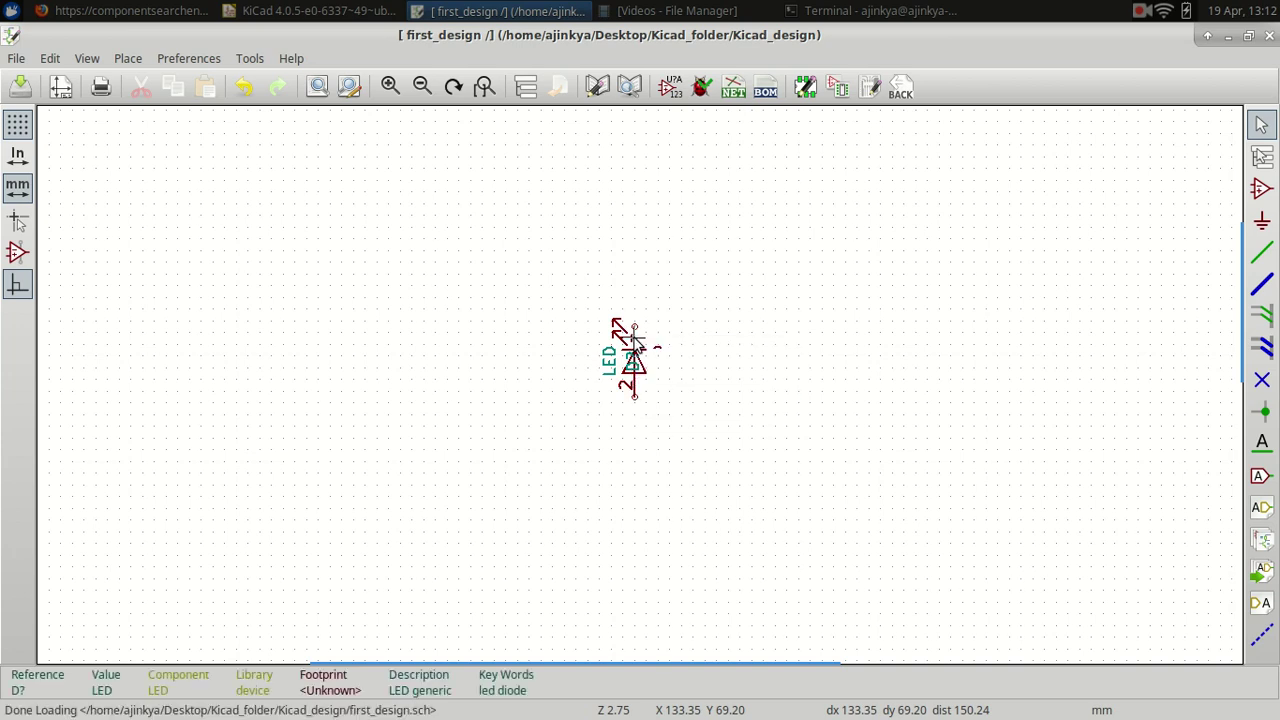
key(r)
scroll(643, 388, down, 3)
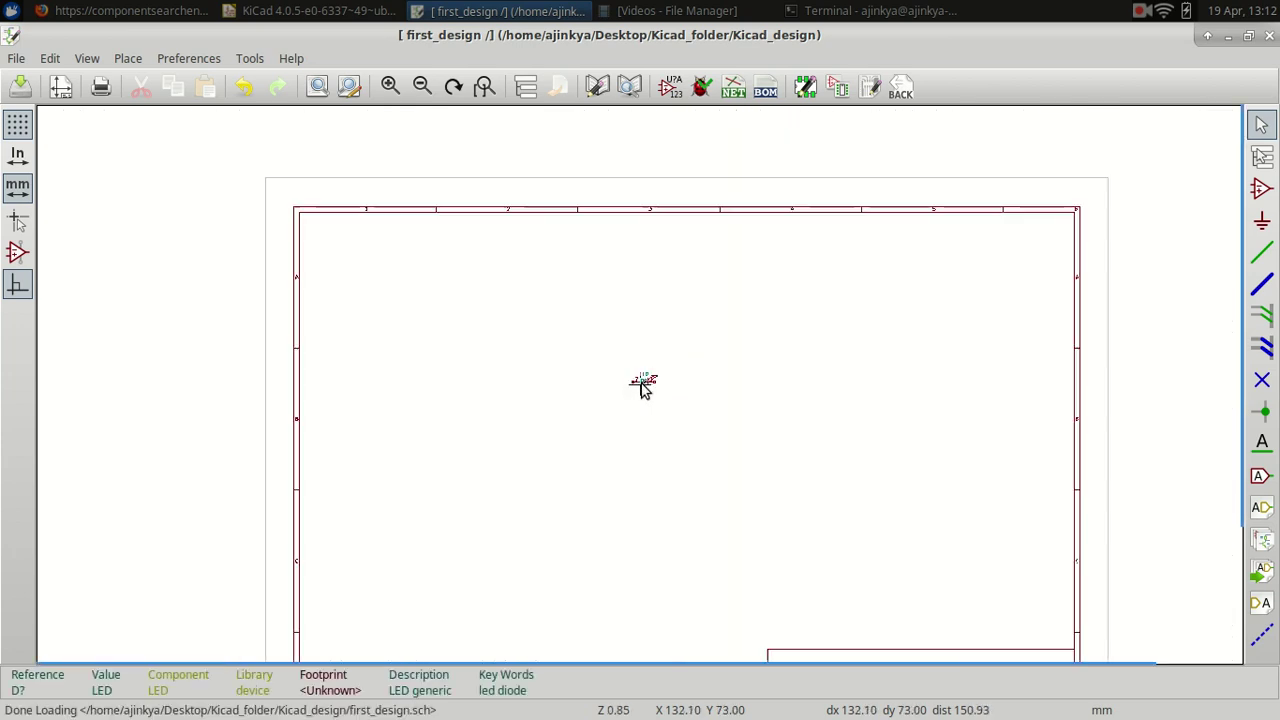
scroll(643, 388, up, 5)
scroll(700, 352, up, 4)
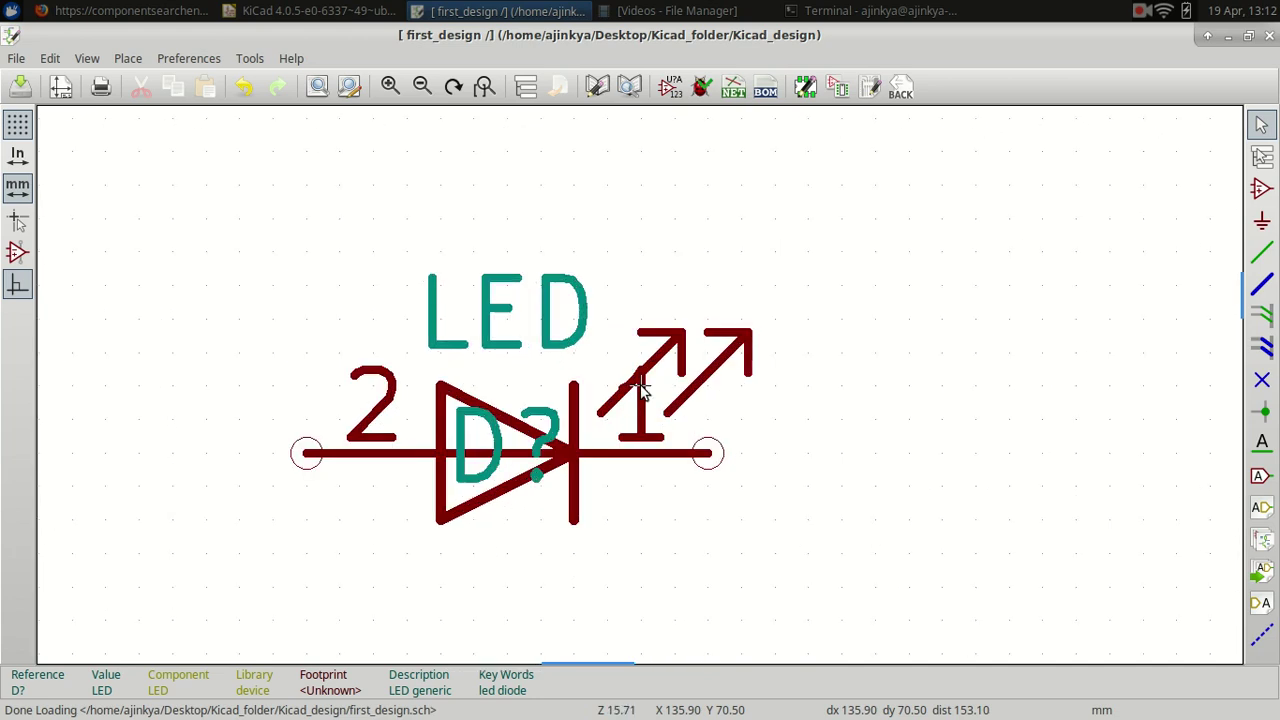
click(641, 387)
click(720, 431)
scroll(784, 385, down, 2)
key(r)
scroll(784, 385, down, 1)
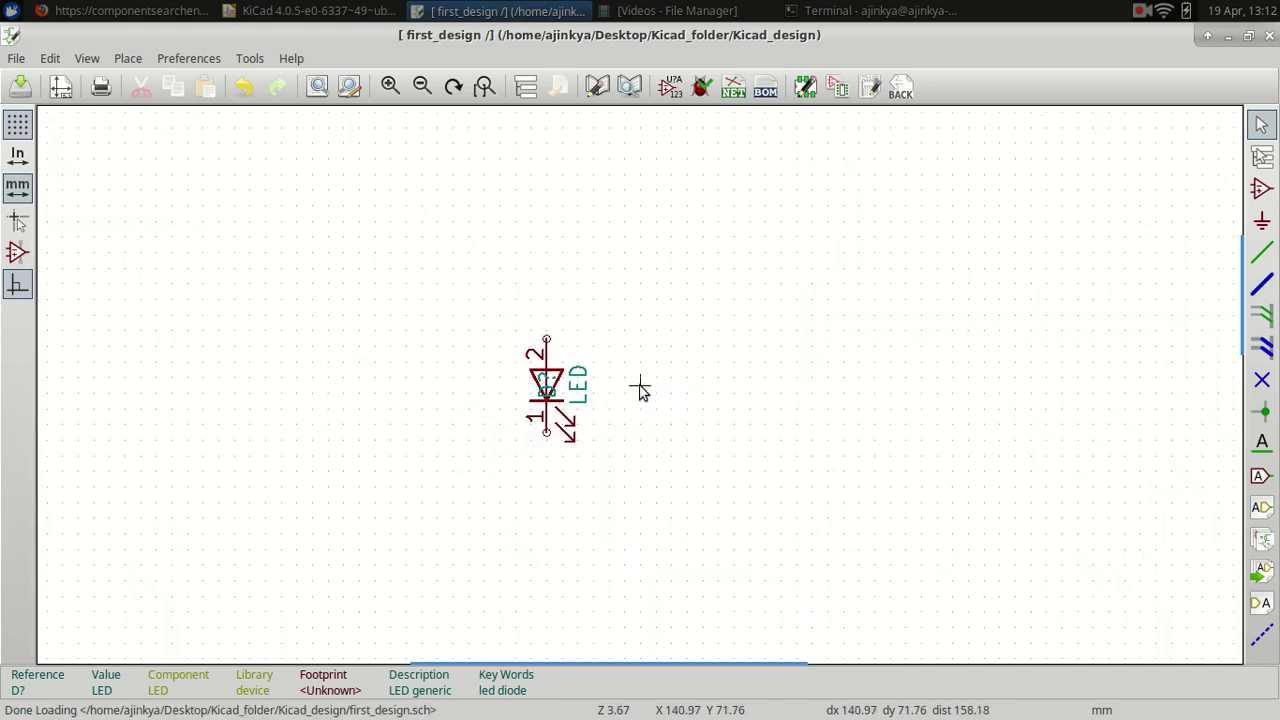
scroll(640, 386, down, 2)
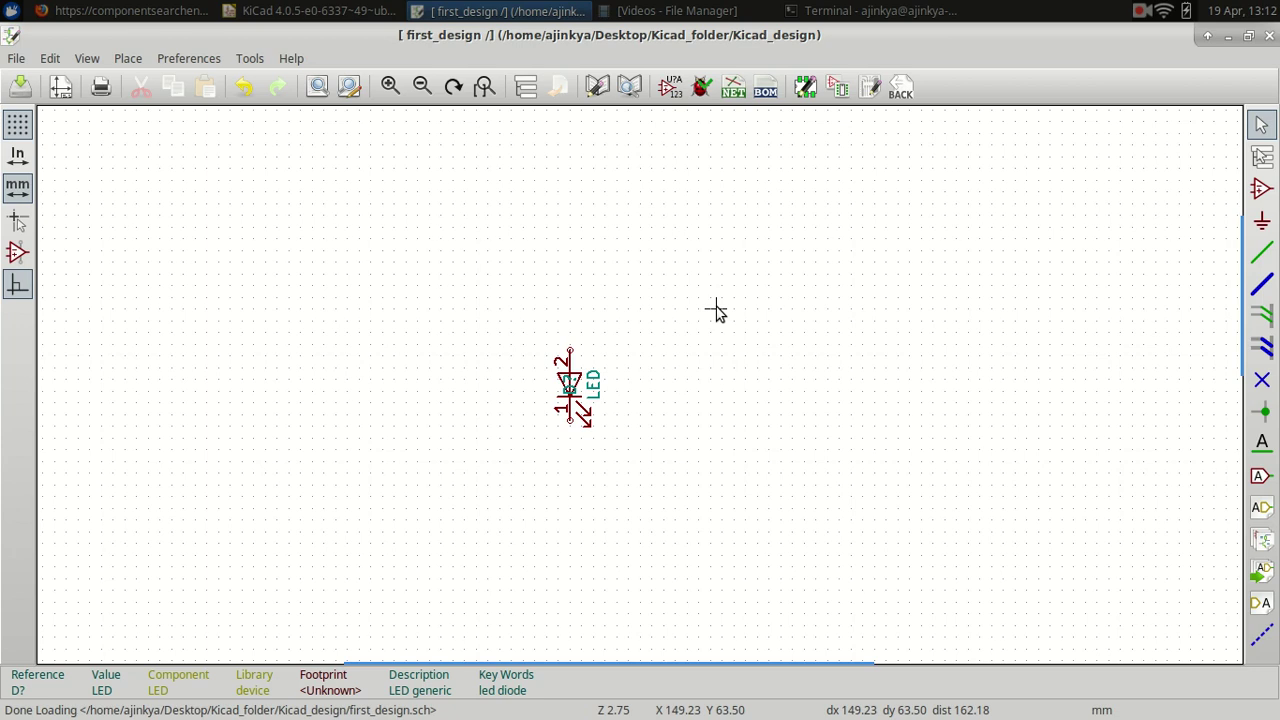
- Search the component chooser for 'r' and browse the resistor entries
text(a)
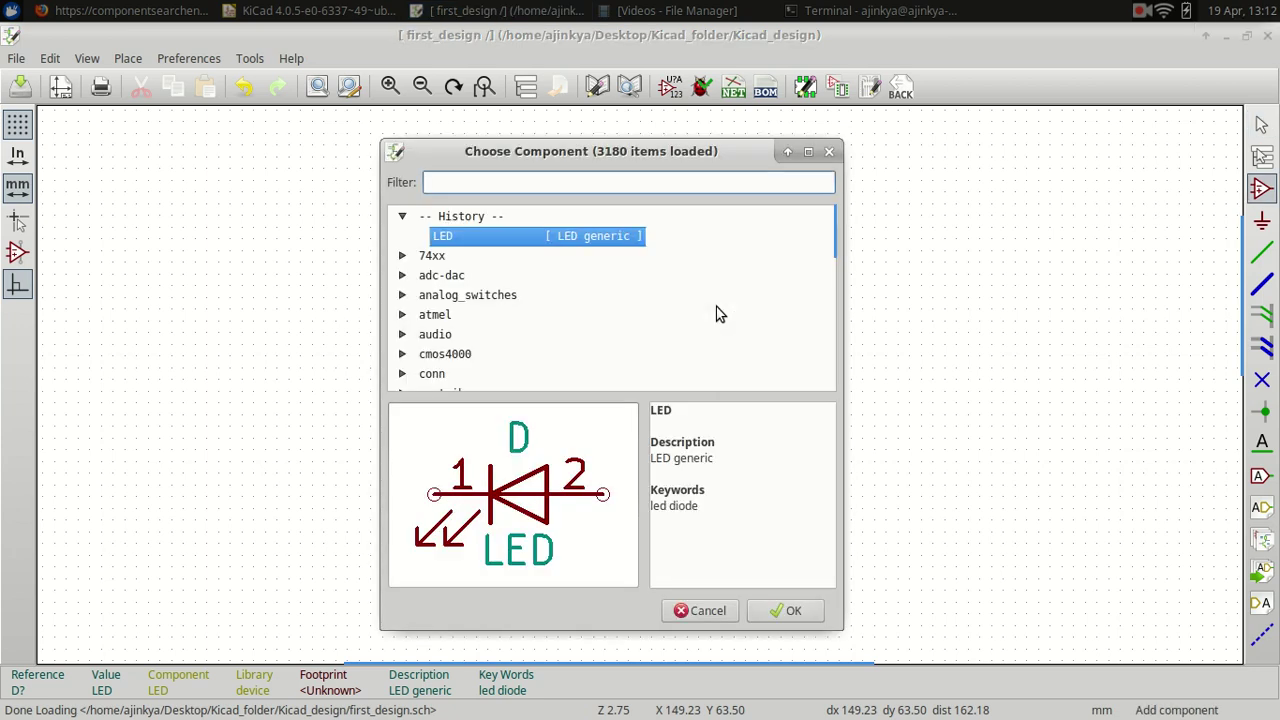
text(resis)
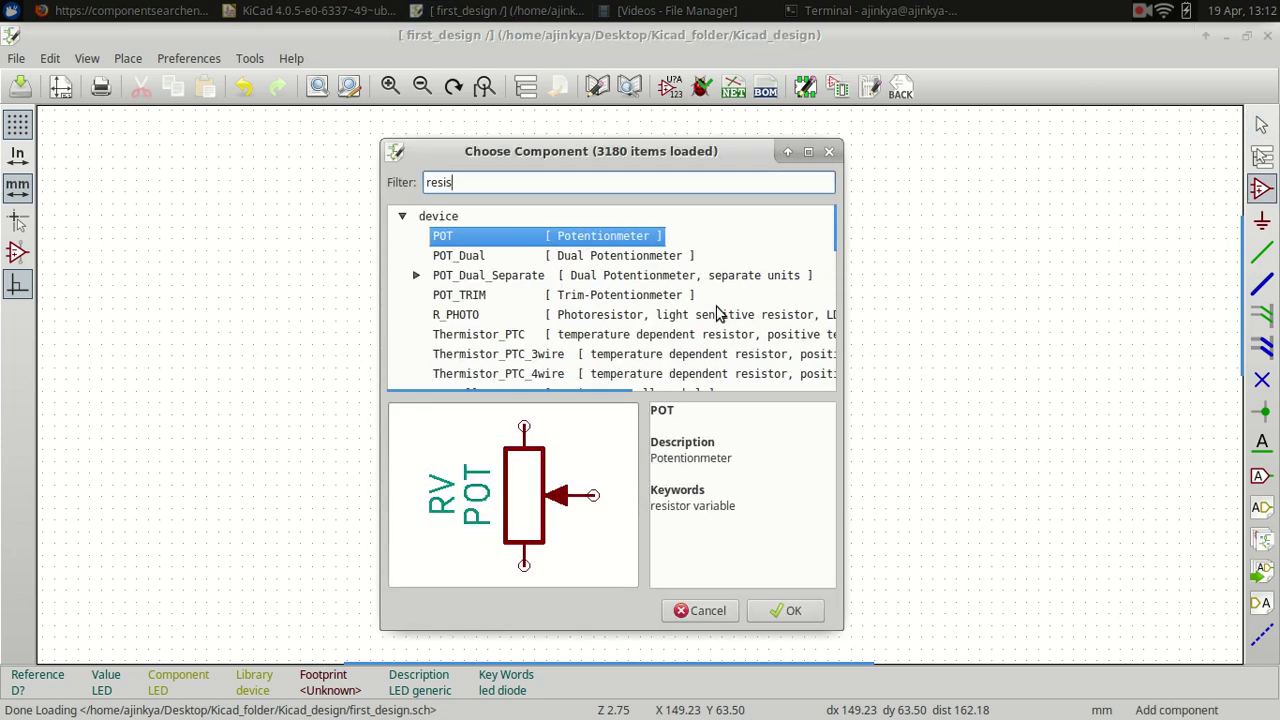
key(BackSpace)
key(BackSpace)
key(BackSpace)
key(BackSpace)
key(BackSpace)
text(r)
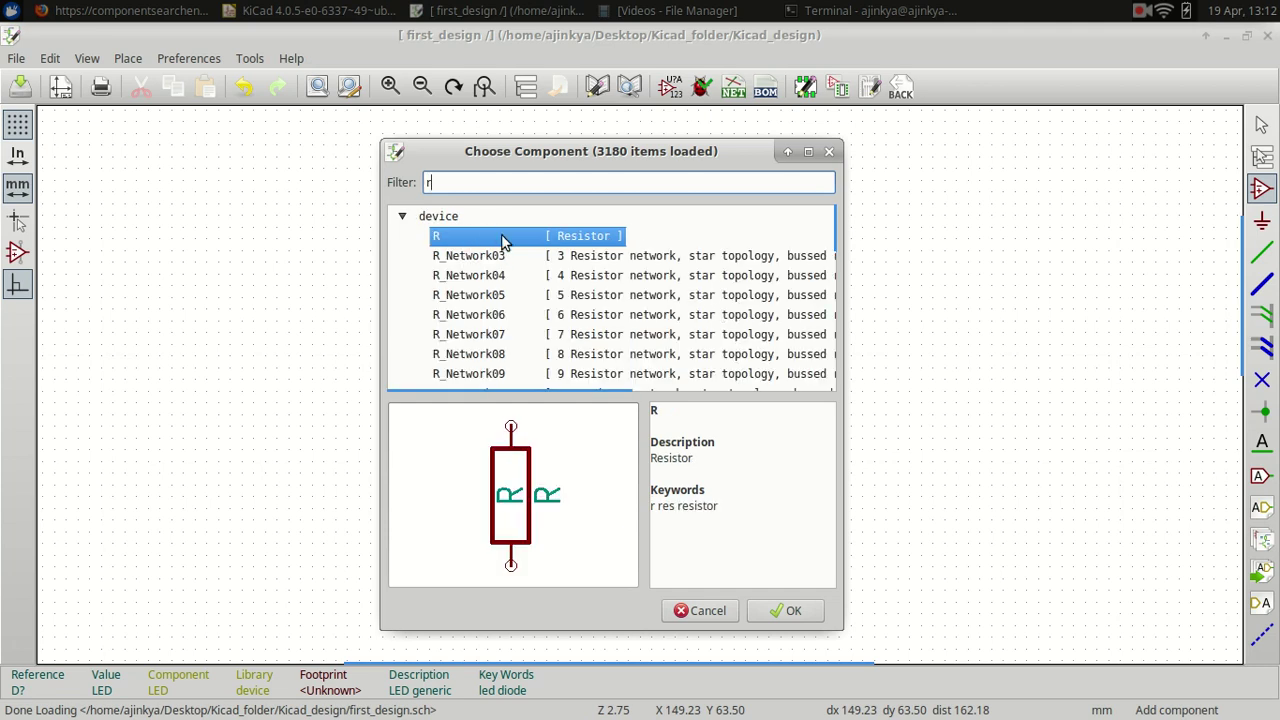
scroll(528, 293, down, 2)
scroll(528, 293, down, 2)
click(486, 275)
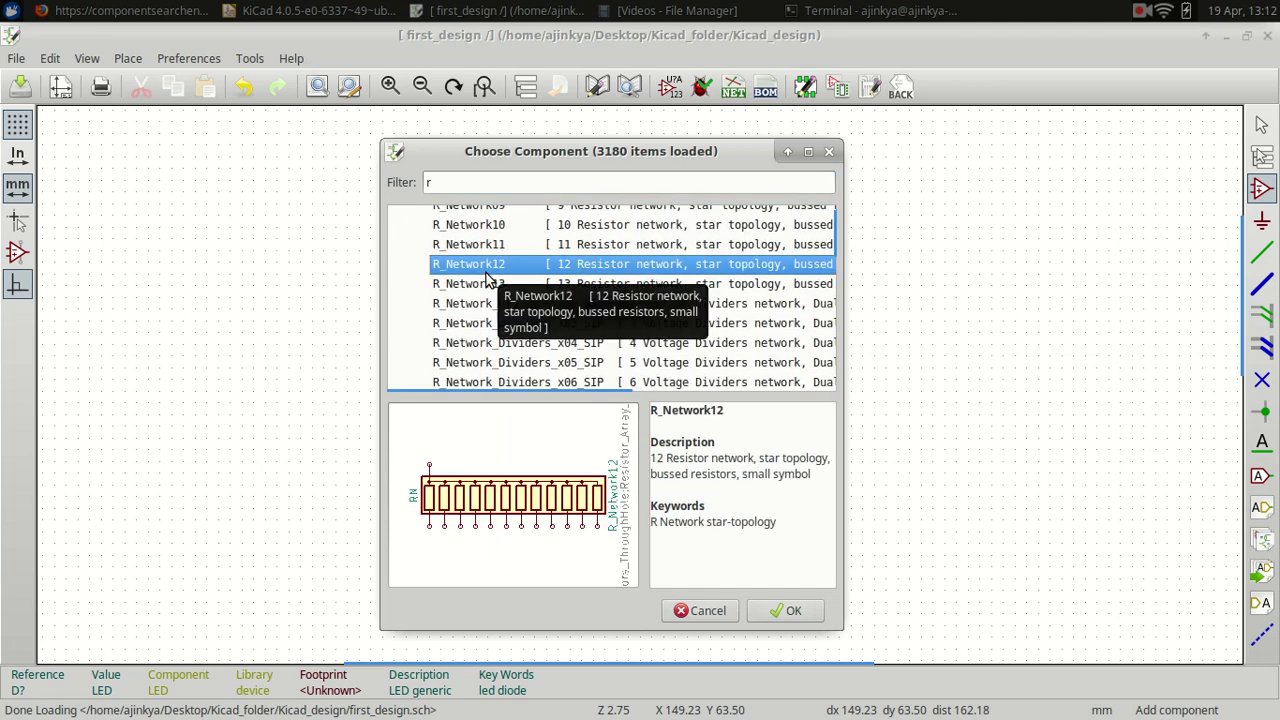
click(488, 278)
key(Down)
key(Down)
key(Down)
key(Down)
key(Up)
key(Up)
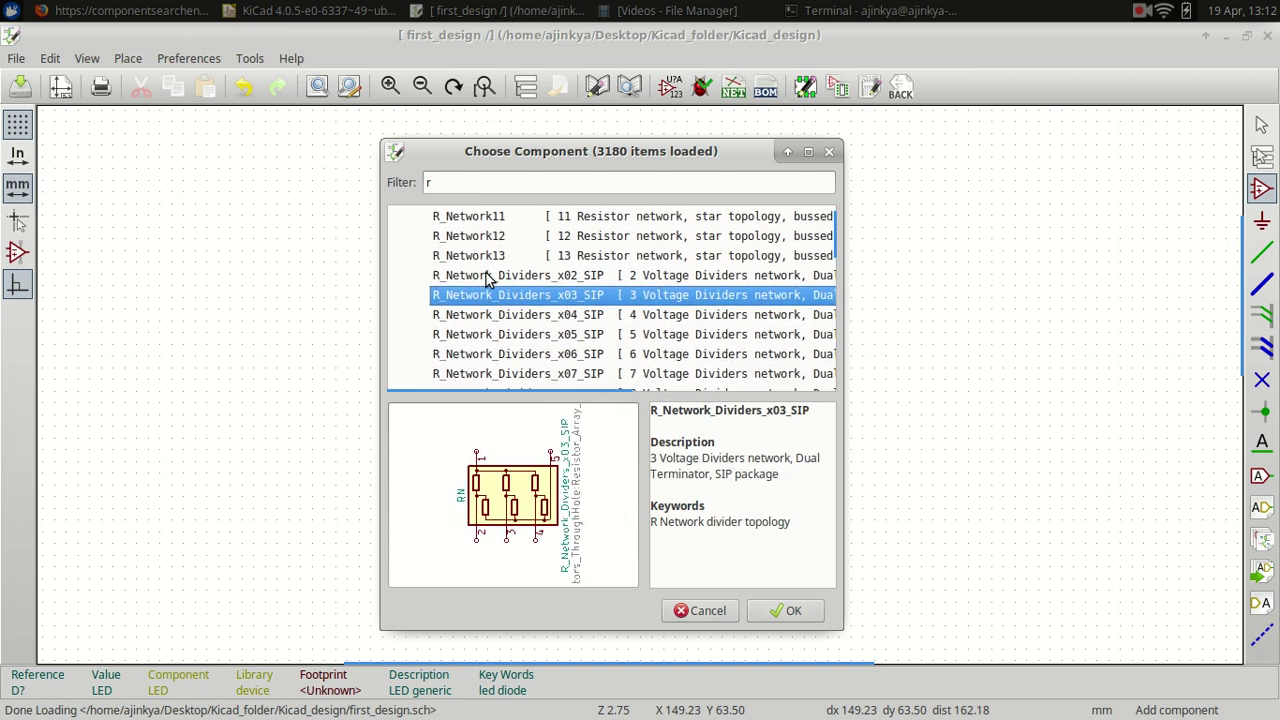
key(Up)
key(Up)
key(Up)
key(Up)
key(Up)
key(Up)
- Choose the plain Resistor R, rotate it and place it above the LED
click(443, 238)
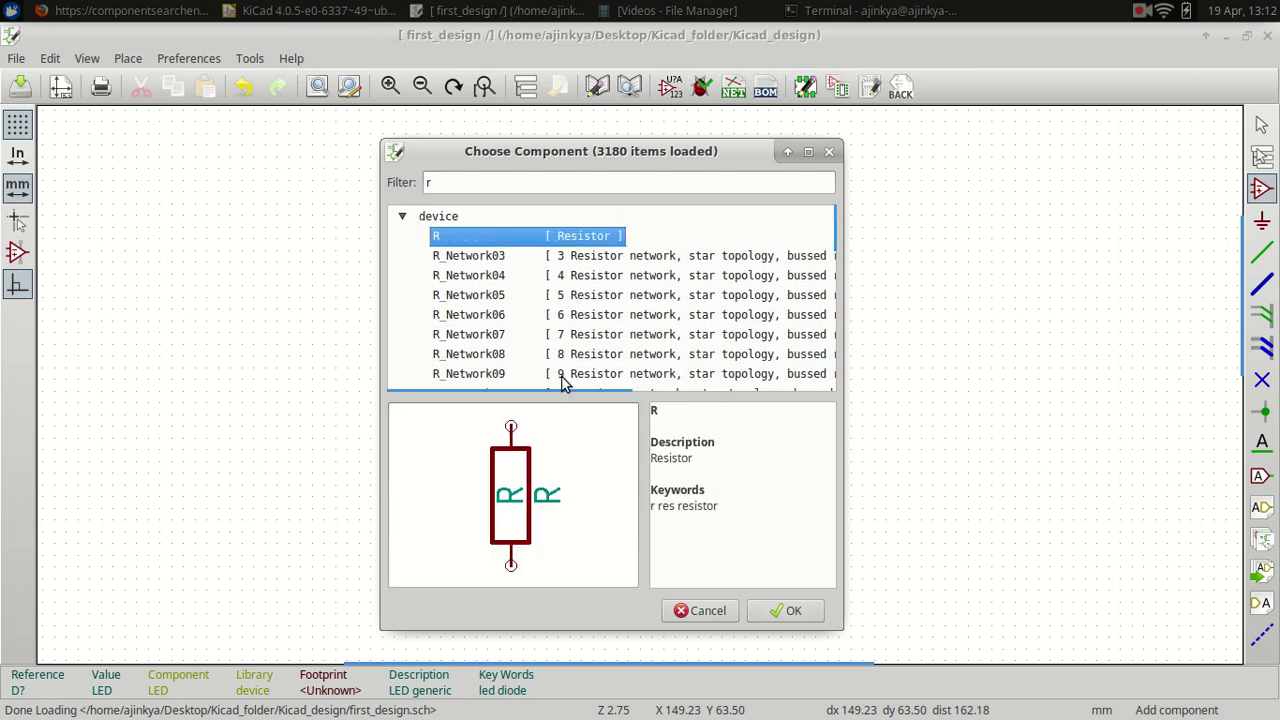
click(788, 610)
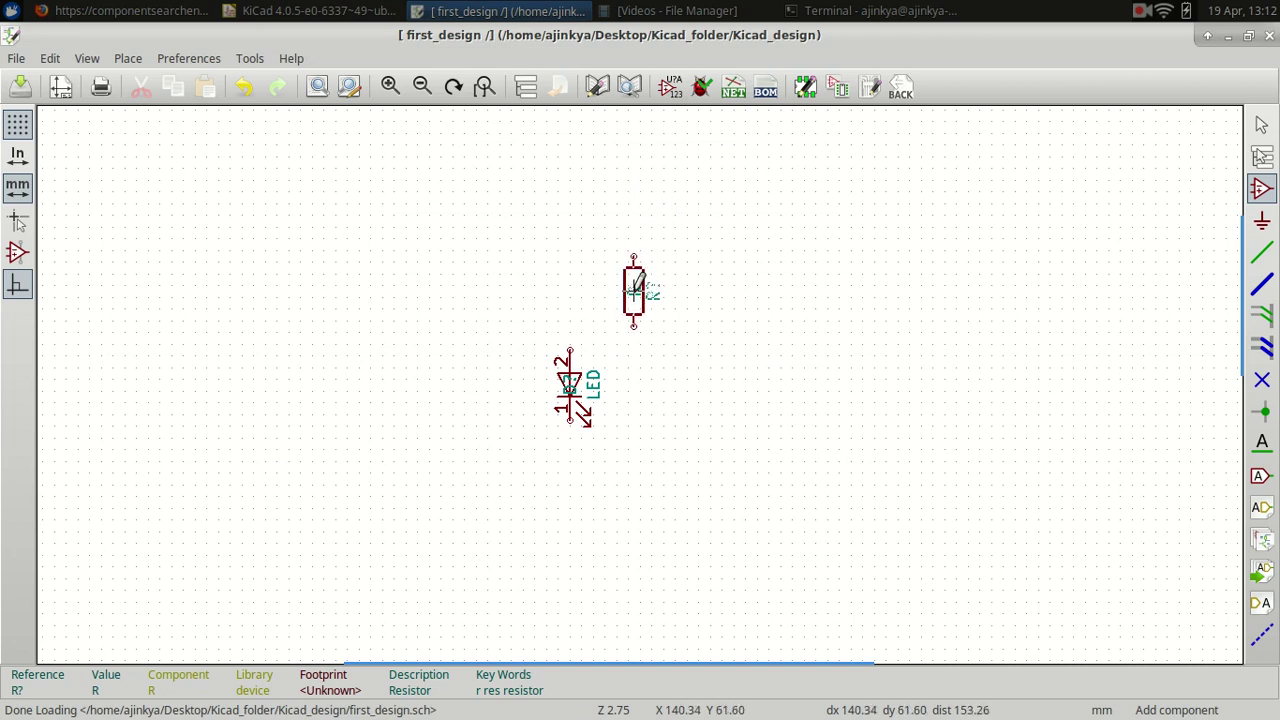
key(r)
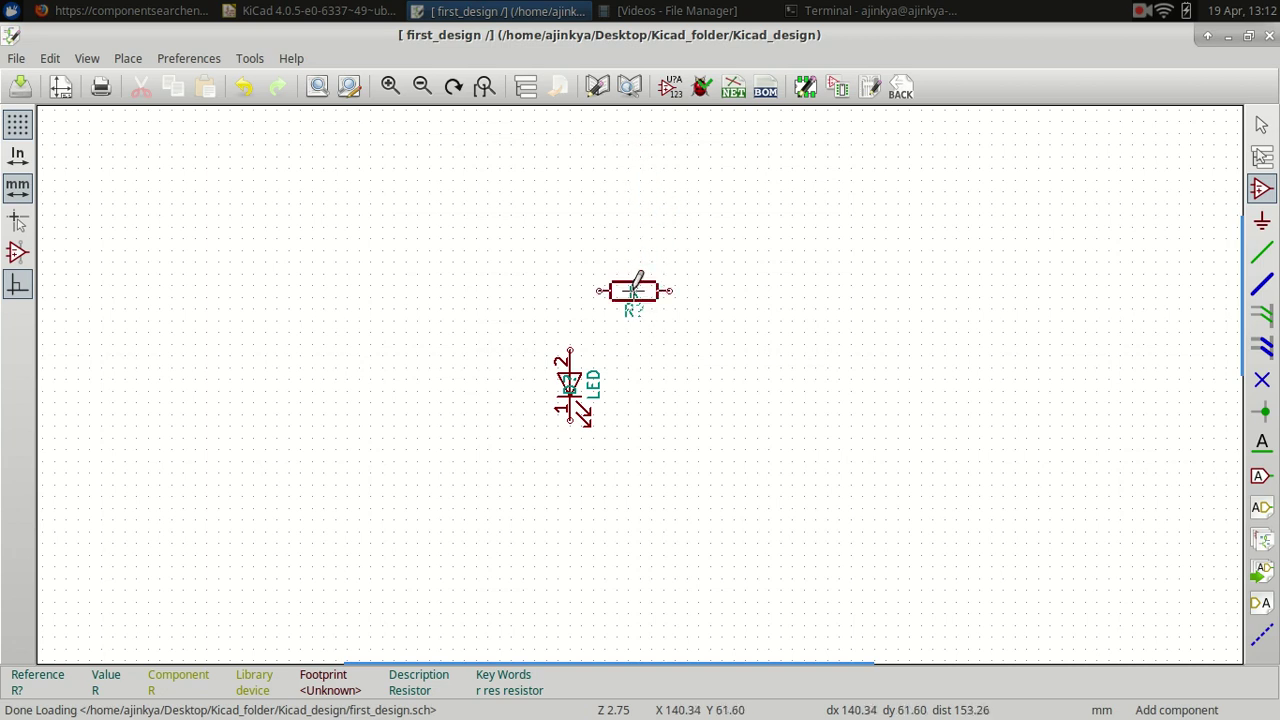
key(r)
key(r)
key(r)
key(r)
key(r)
key(r)
click(628, 302)
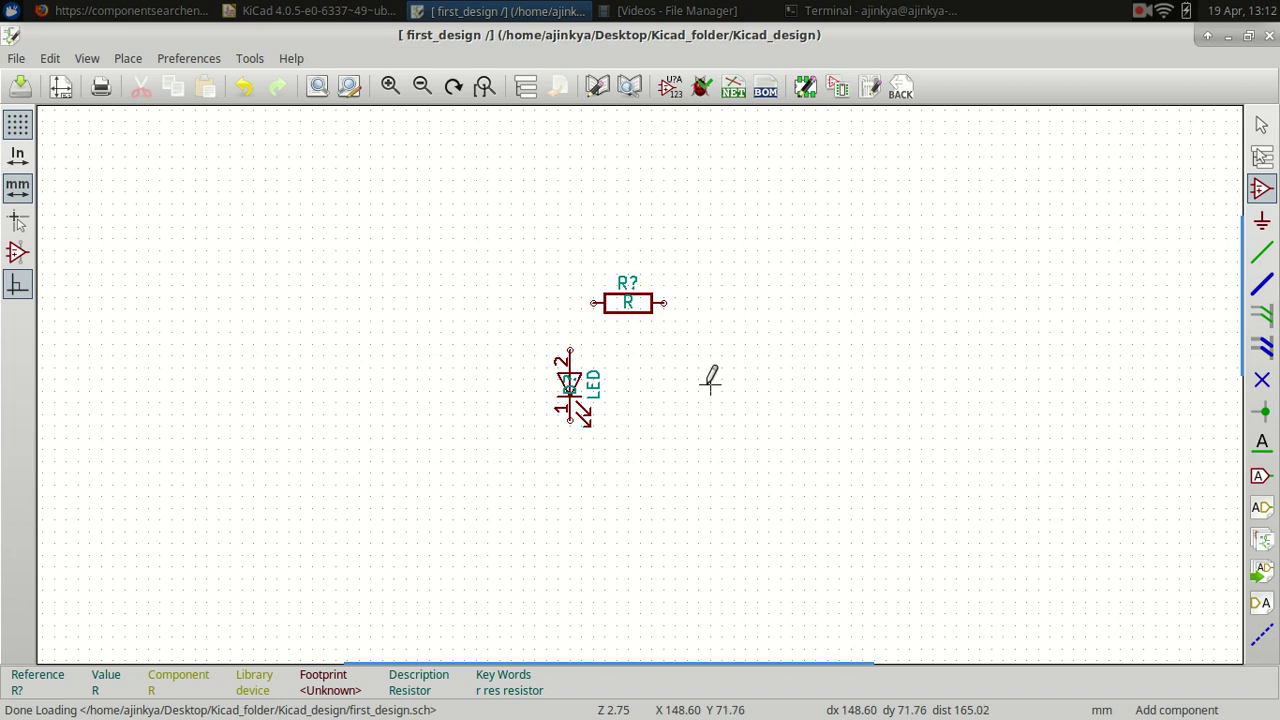
- Change the resistor's value from R to '330 Ohm', clearing the trailing-space warning
key(Escape)
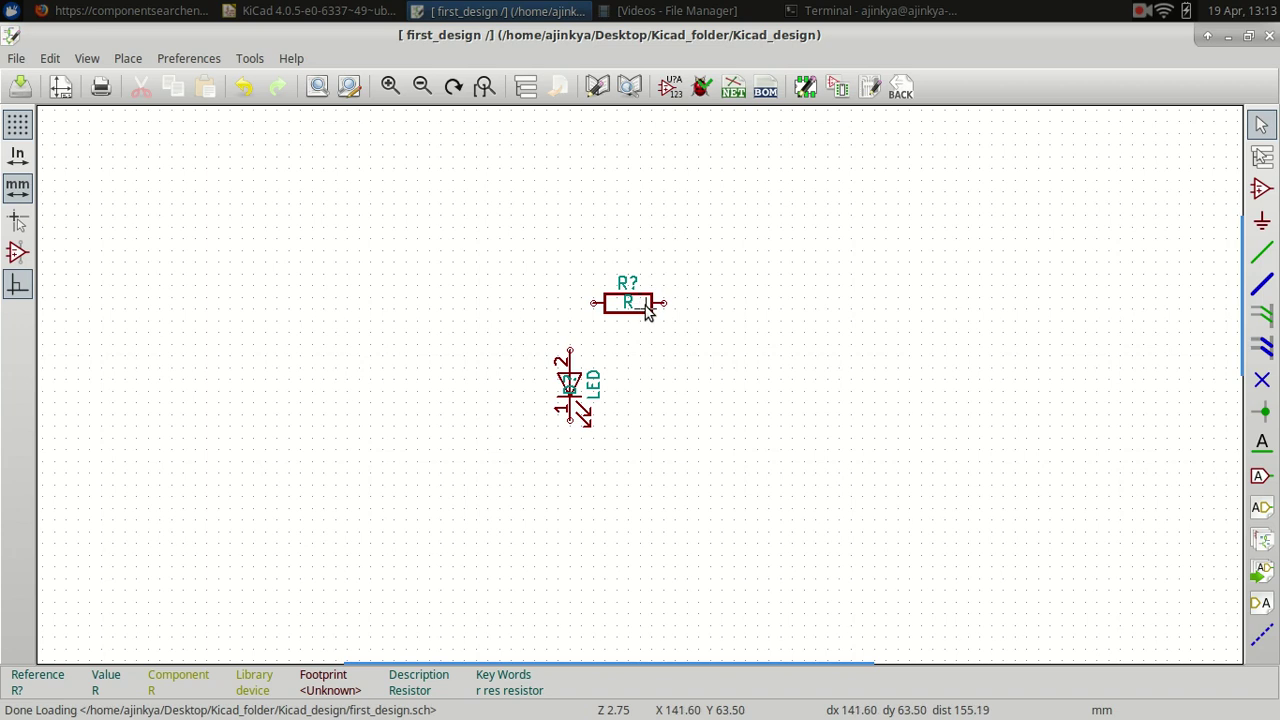
text(v)
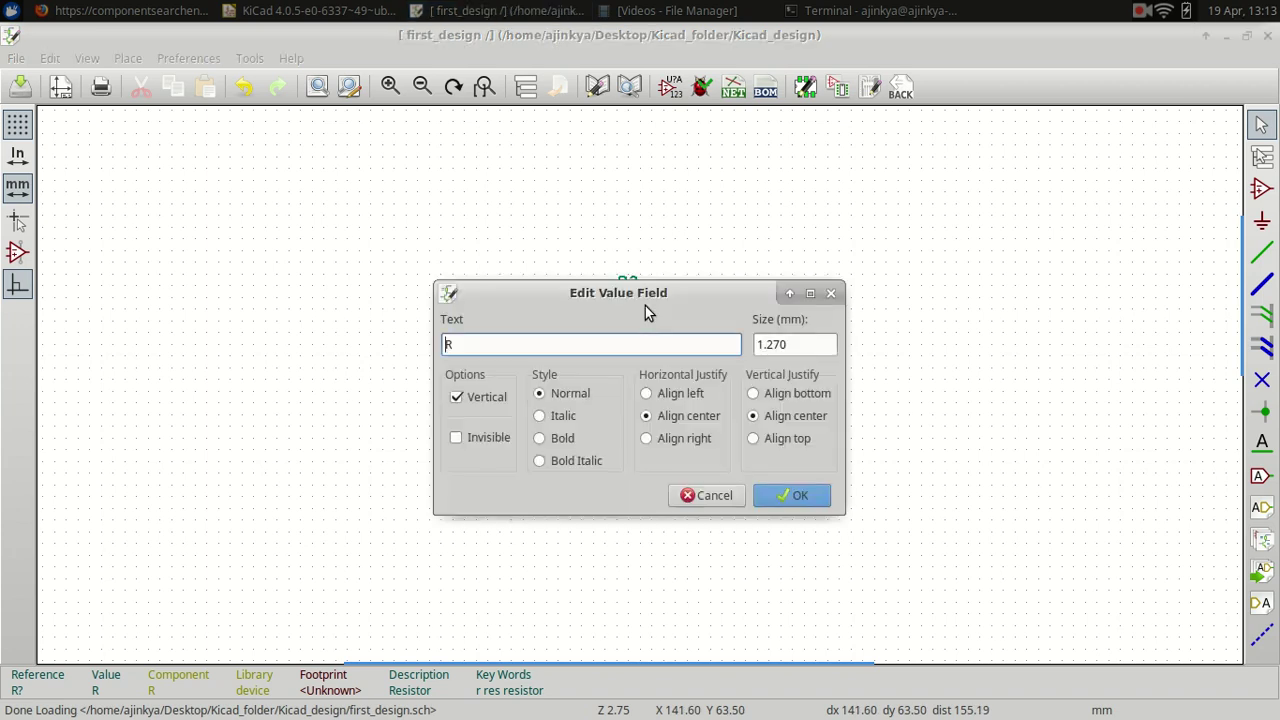
text(330 )
text(Ohm)
key(Delete)
key(Return)
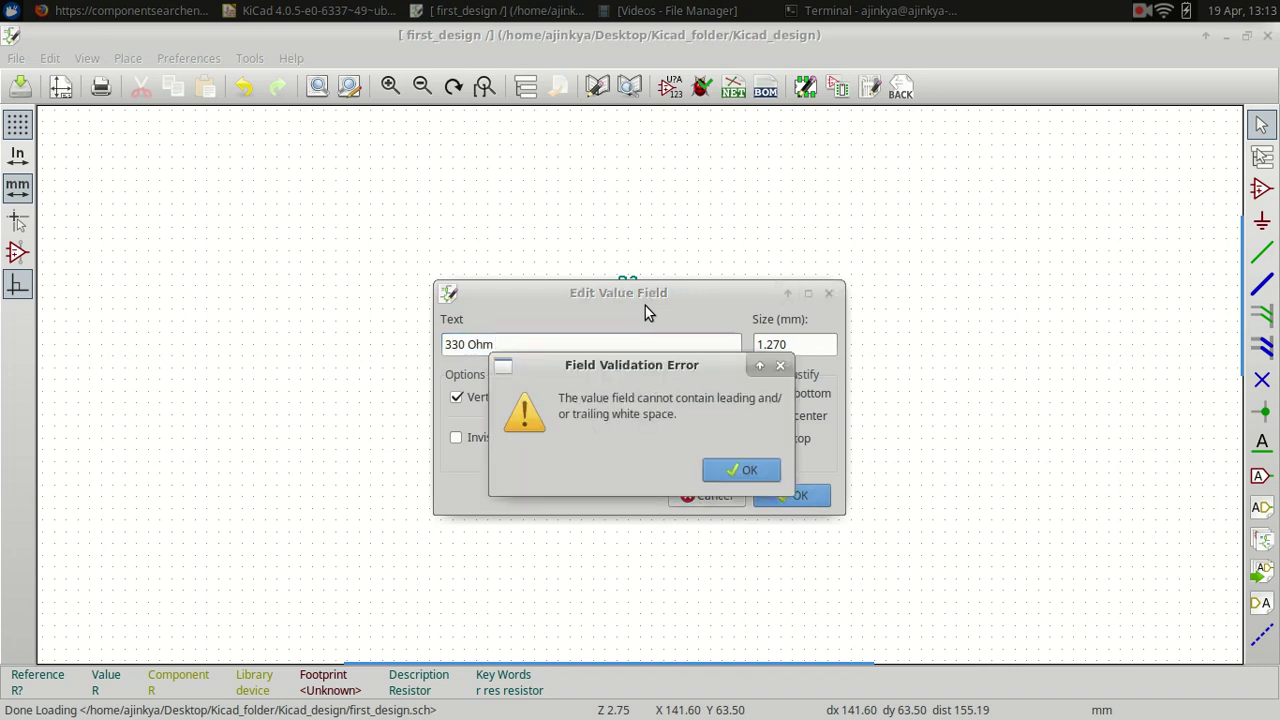
click(740, 470)
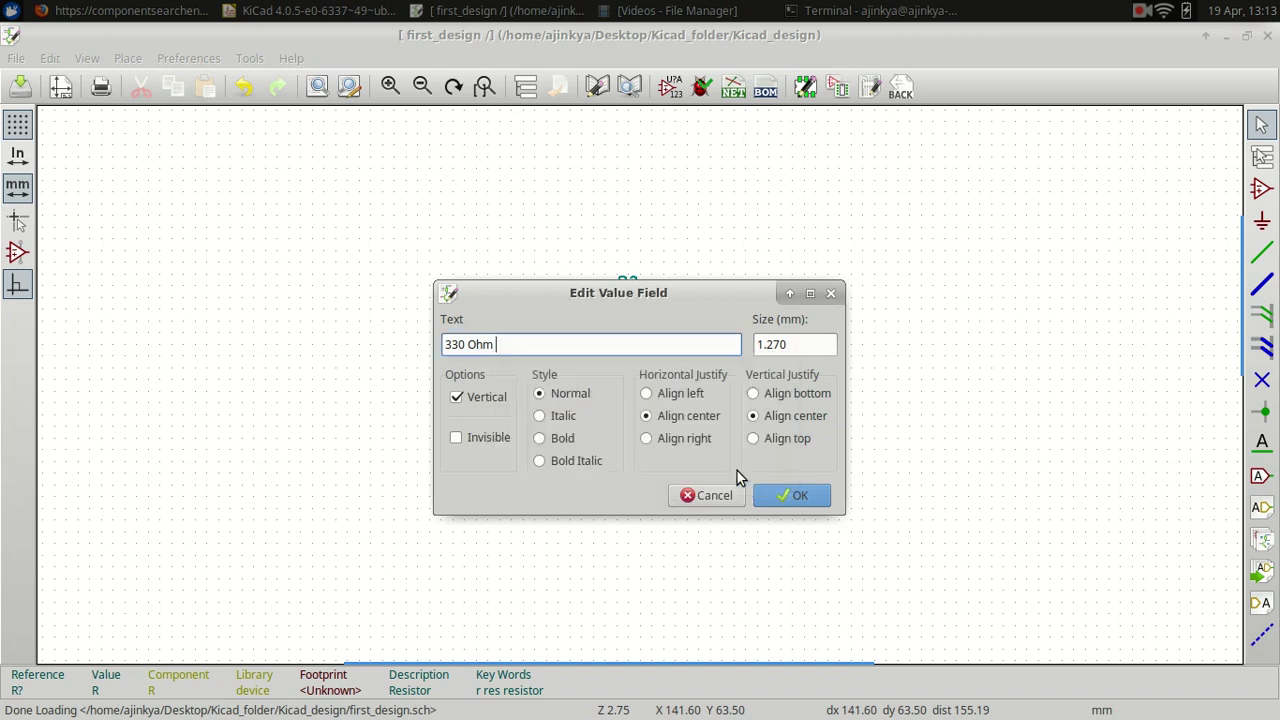
key(Return)
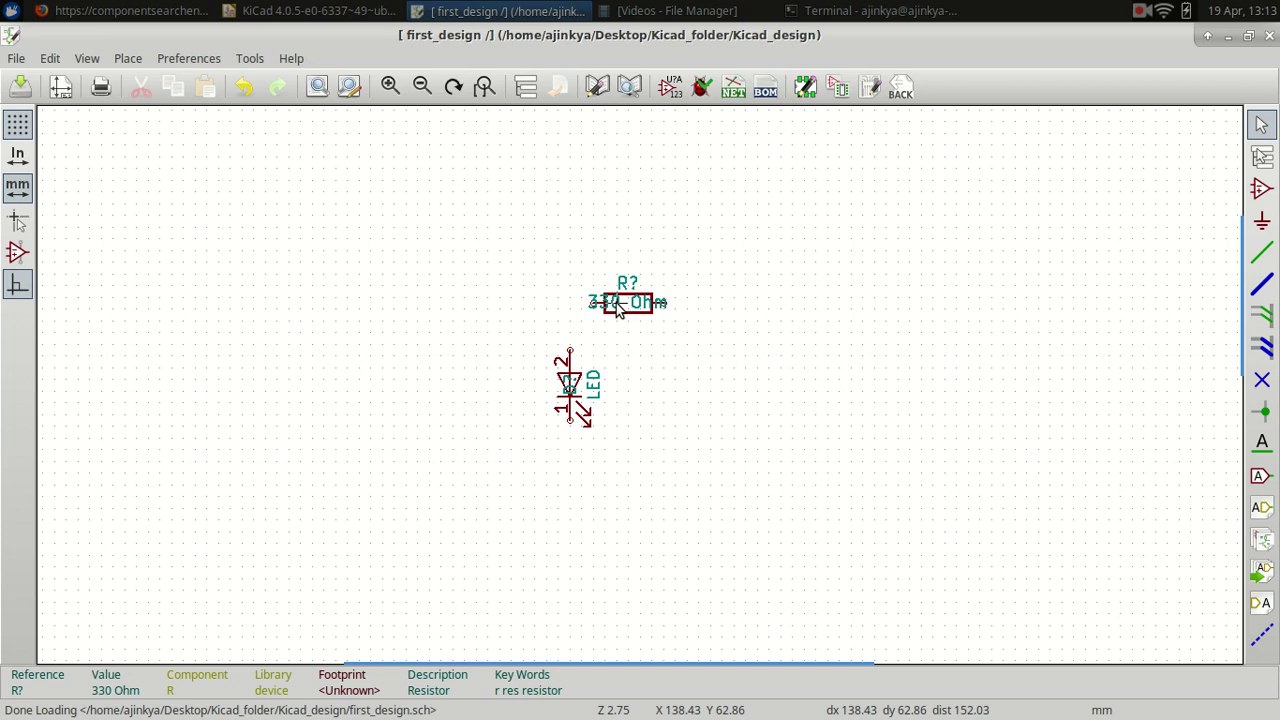
- Pick the resistor's value field in Clarify Selection and drop the 330 Ohm label above R?
scroll(616, 303, up, 1)
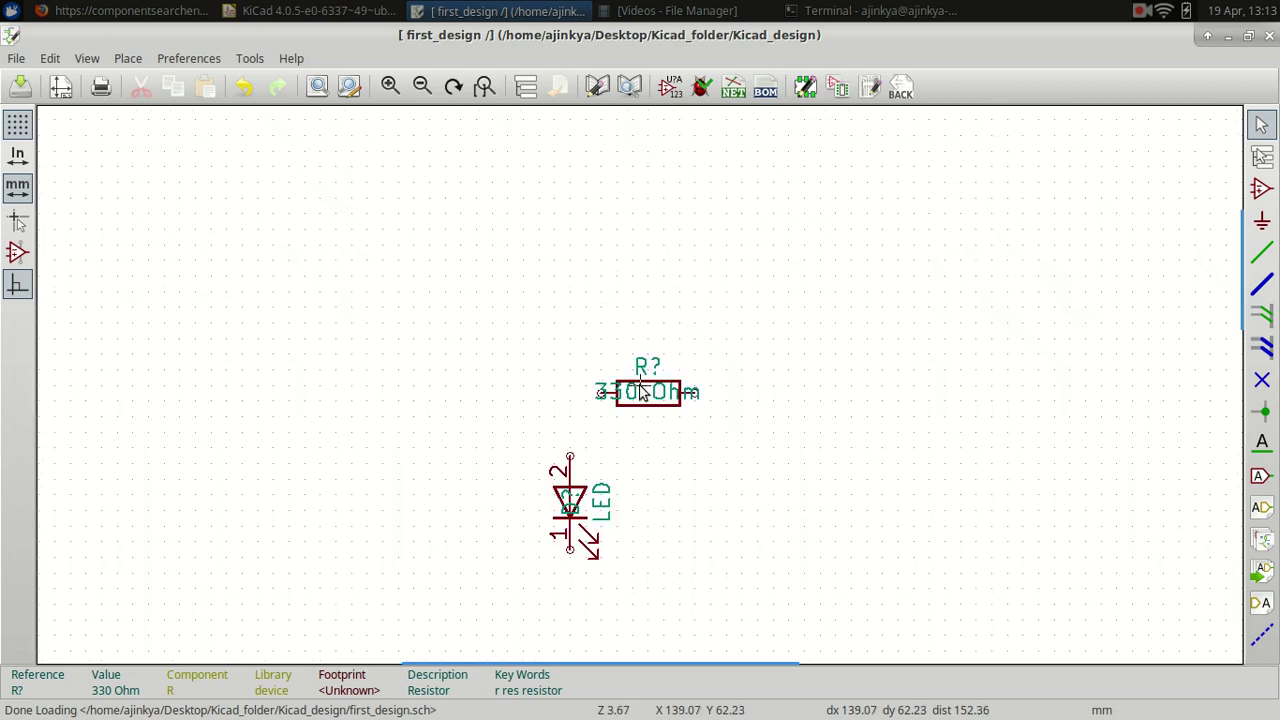
scroll(728, 305, up, 2)
scroll(728, 305, up, 1)
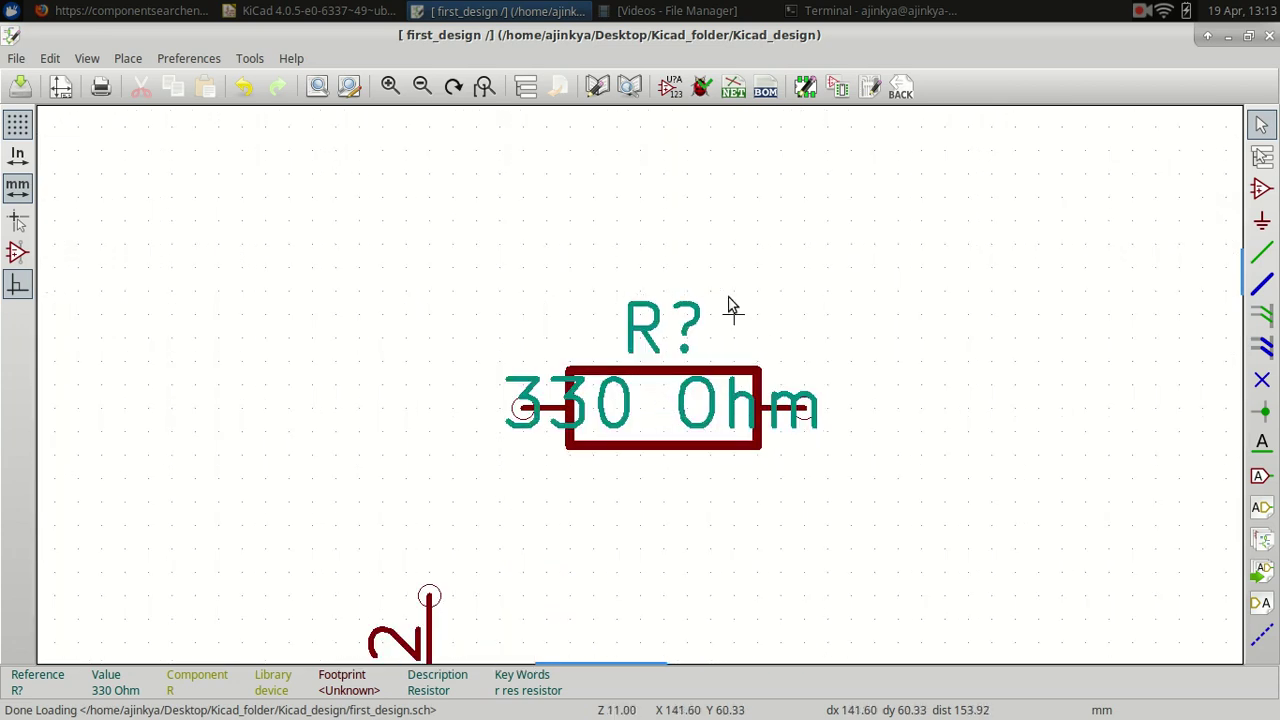
click(588, 410)
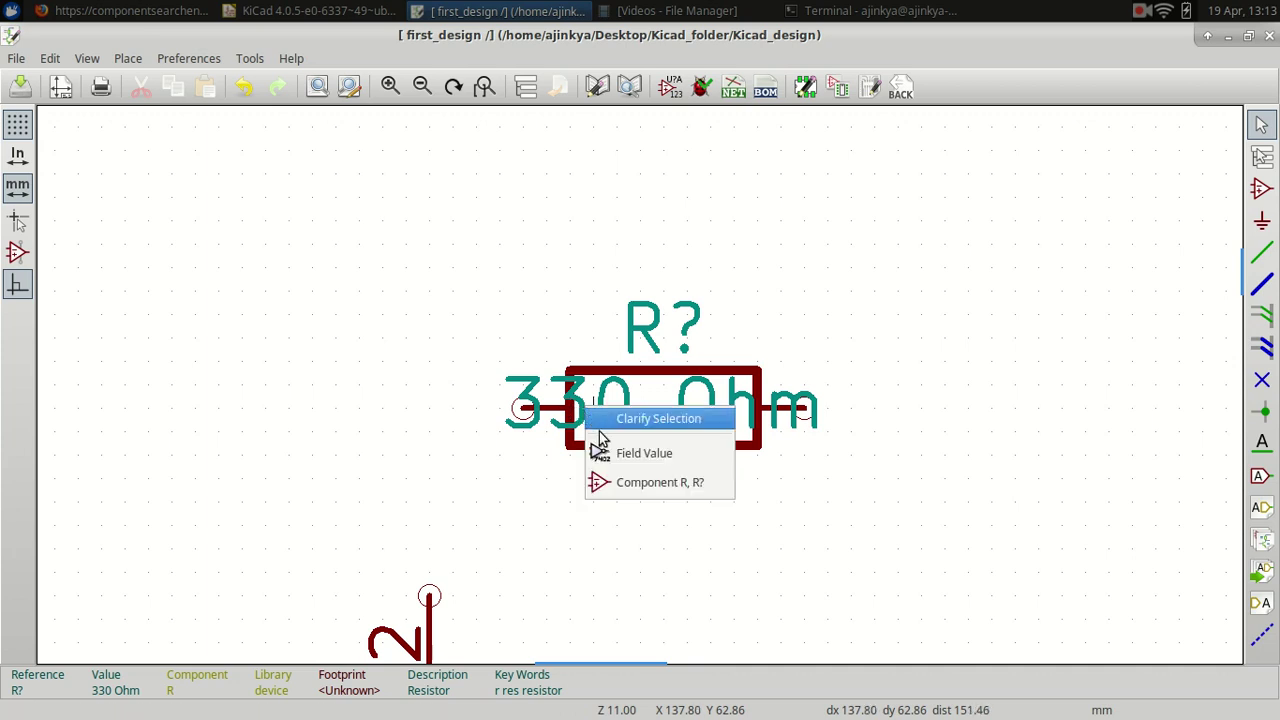
click(630, 455)
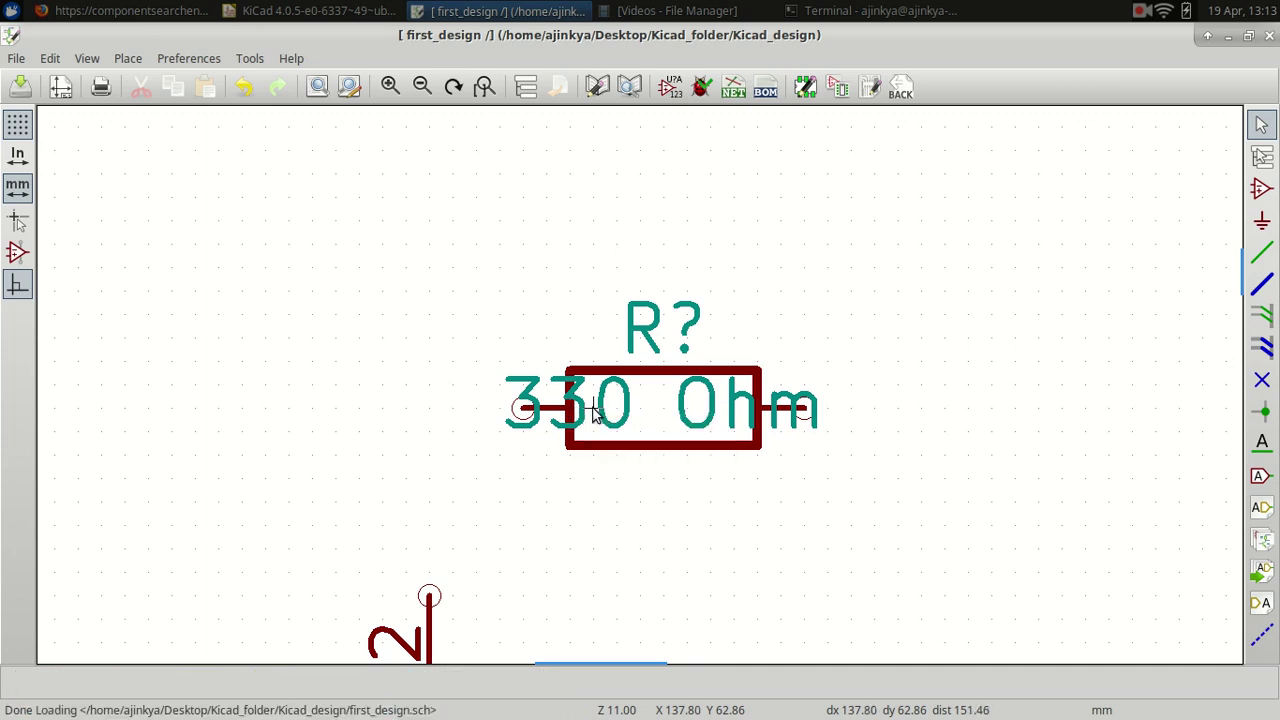
click(593, 413)
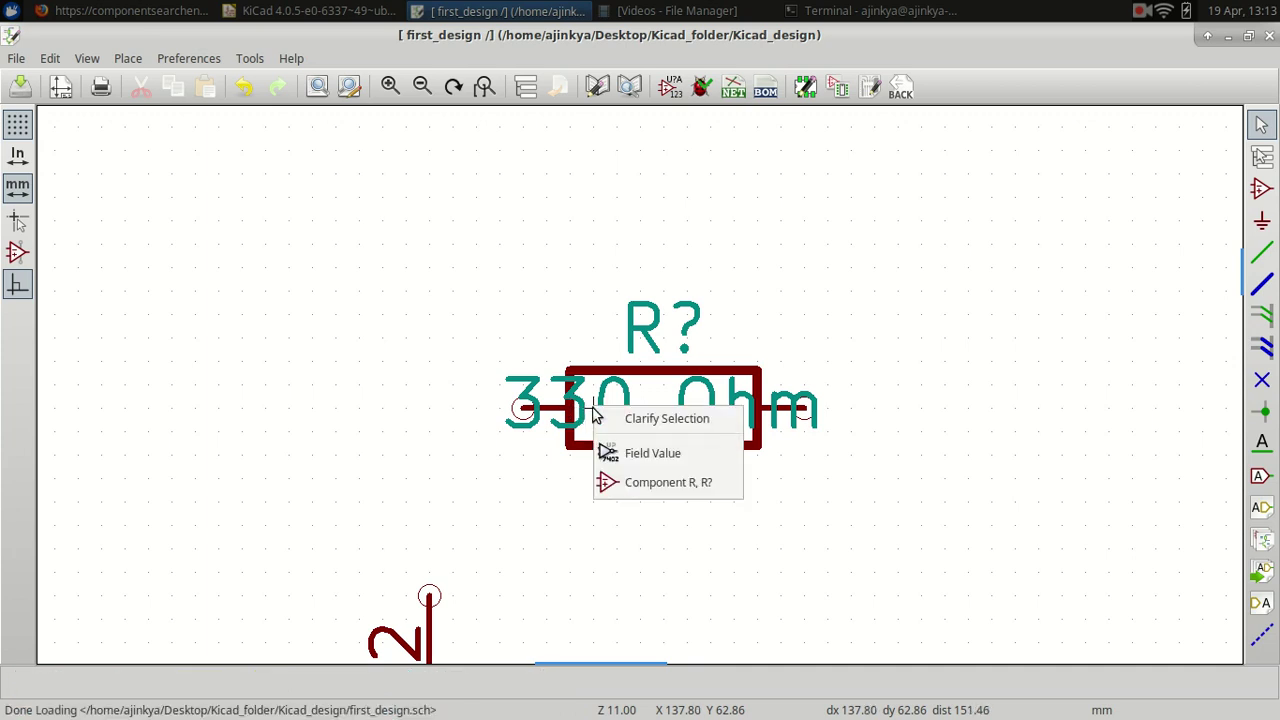
click(622, 452)
click(664, 270)
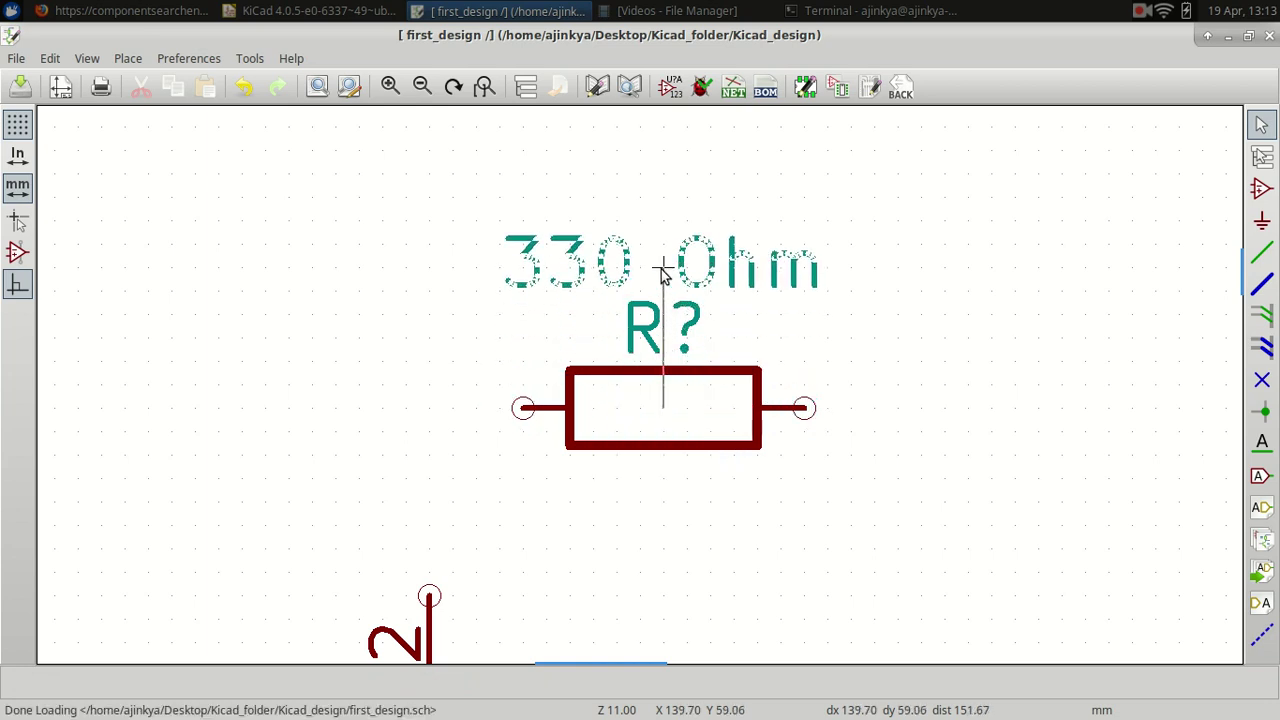
scroll(645, 450, down, 3)
scroll(643, 391, down, 1)
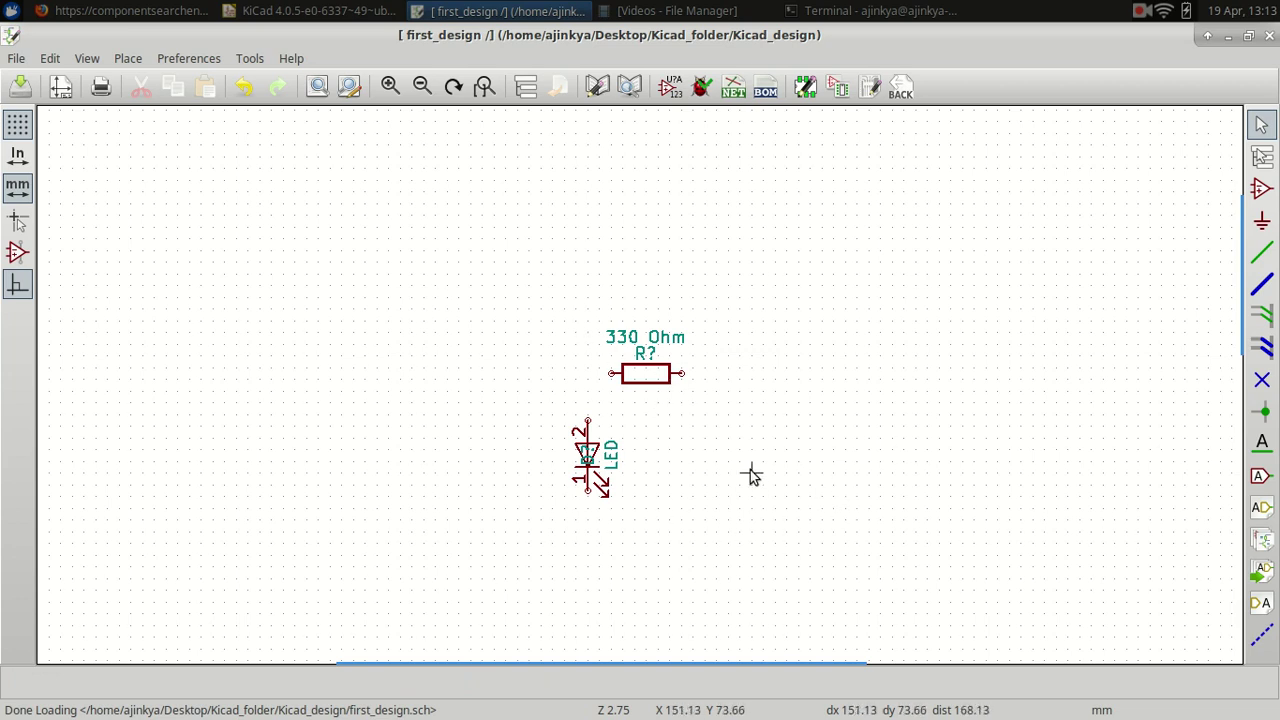
- Place a Battery symbol (BT?) to the right of the LED, below the resistor
text(a)
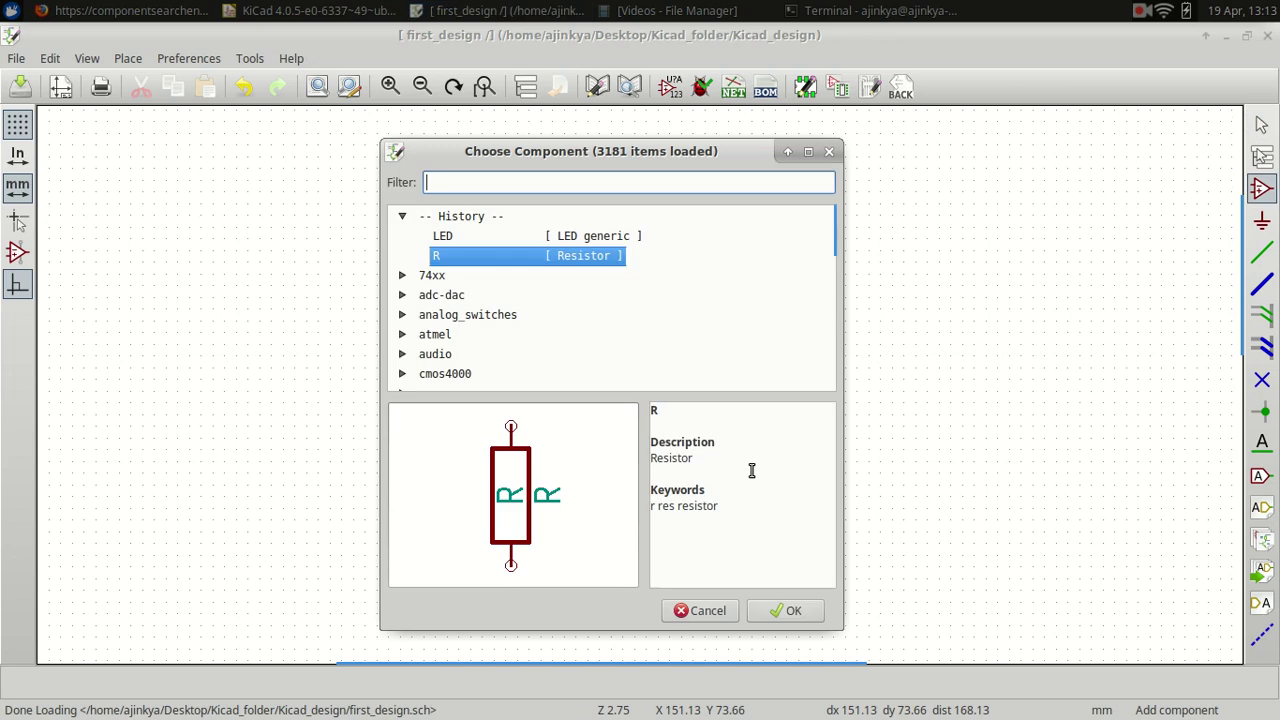
text(batt)
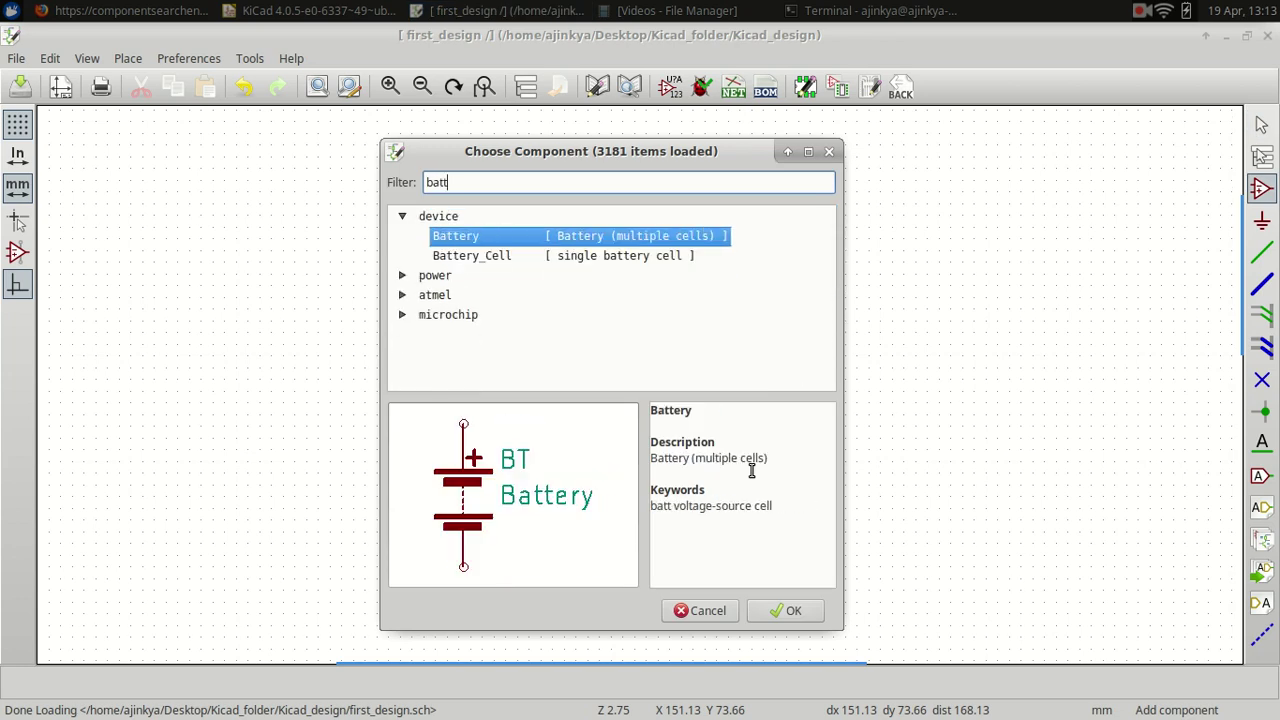
click(772, 614)
click(739, 460)
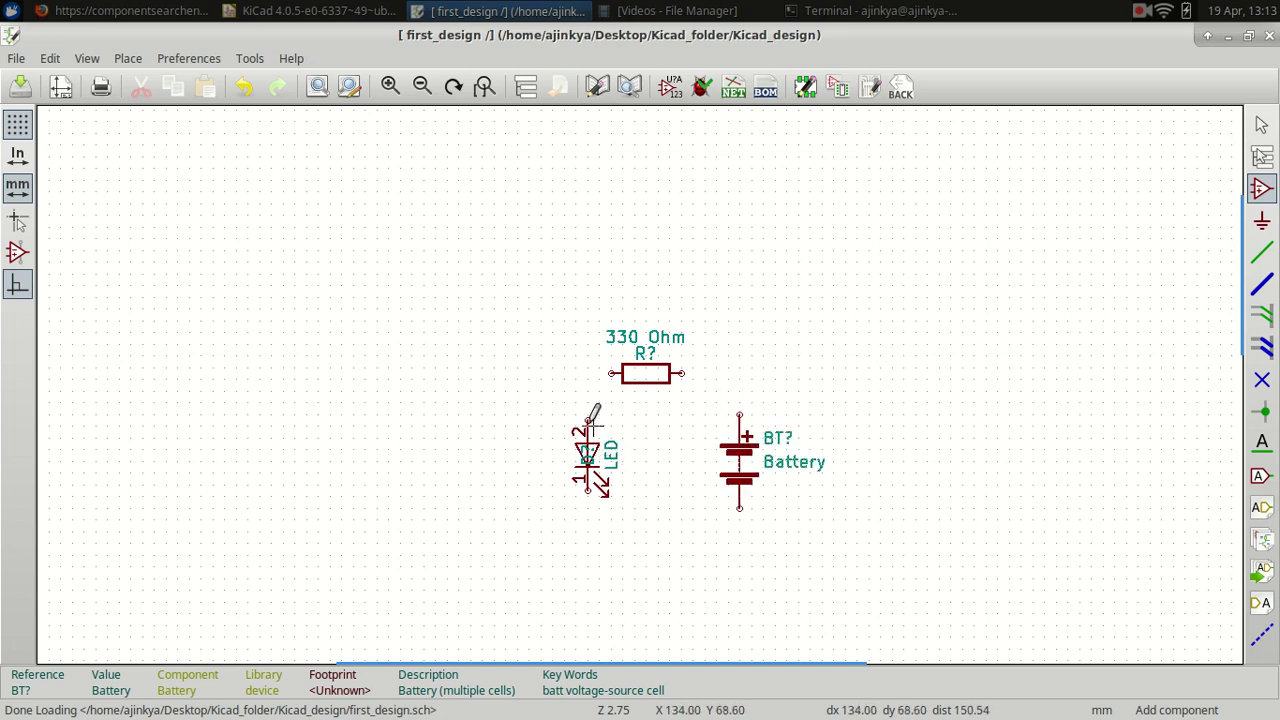
key(Escape)
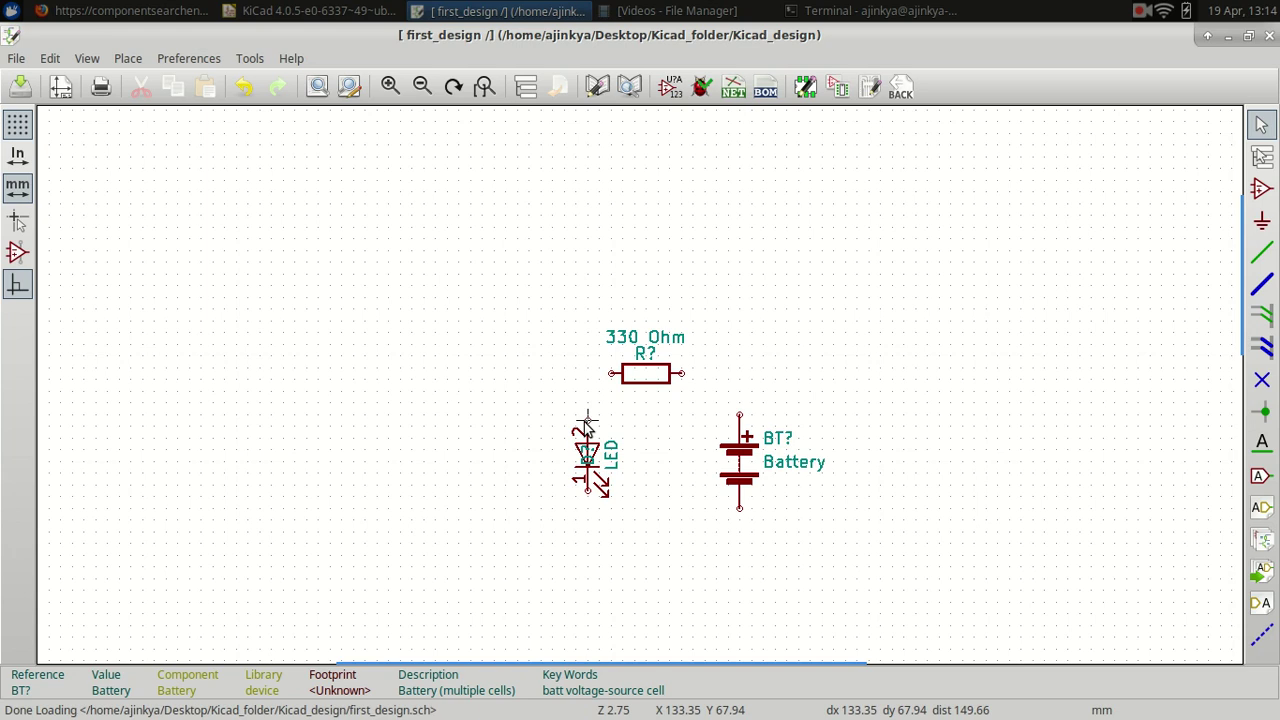
- Wire LED top to resistor left, resistor right to battery +, LED bottom to battery bottom
key(w)
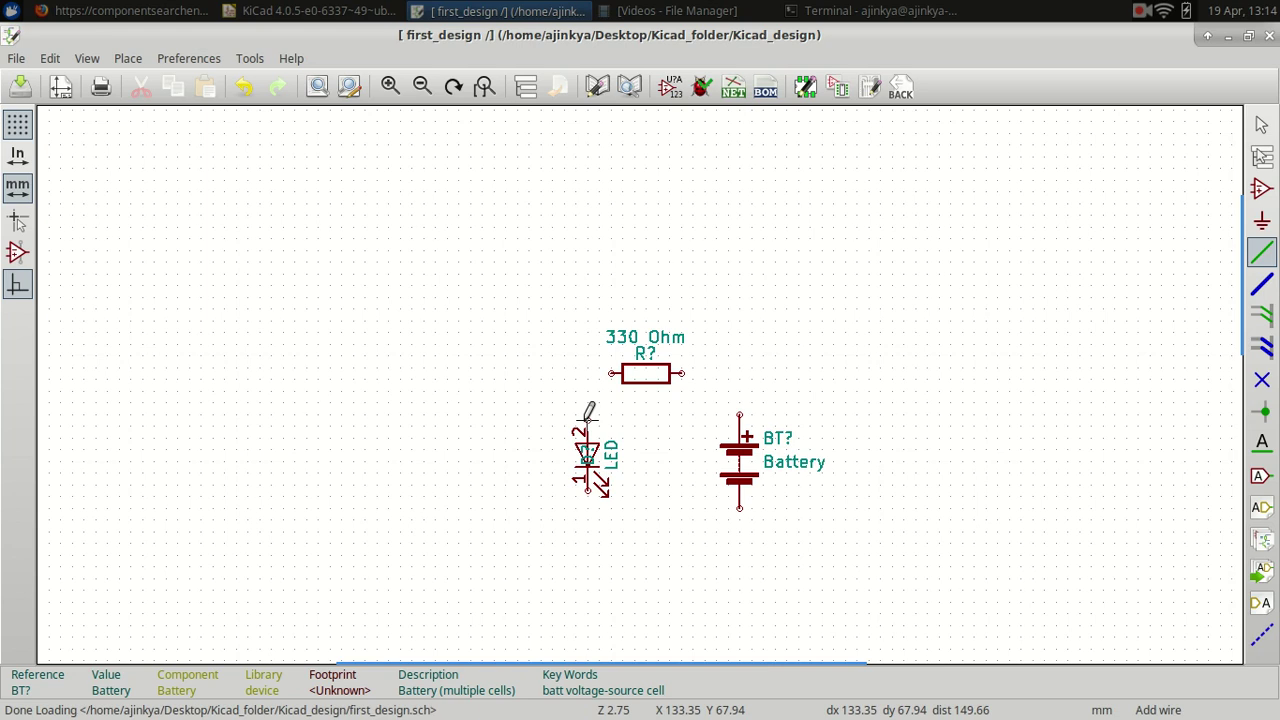
click(587, 419)
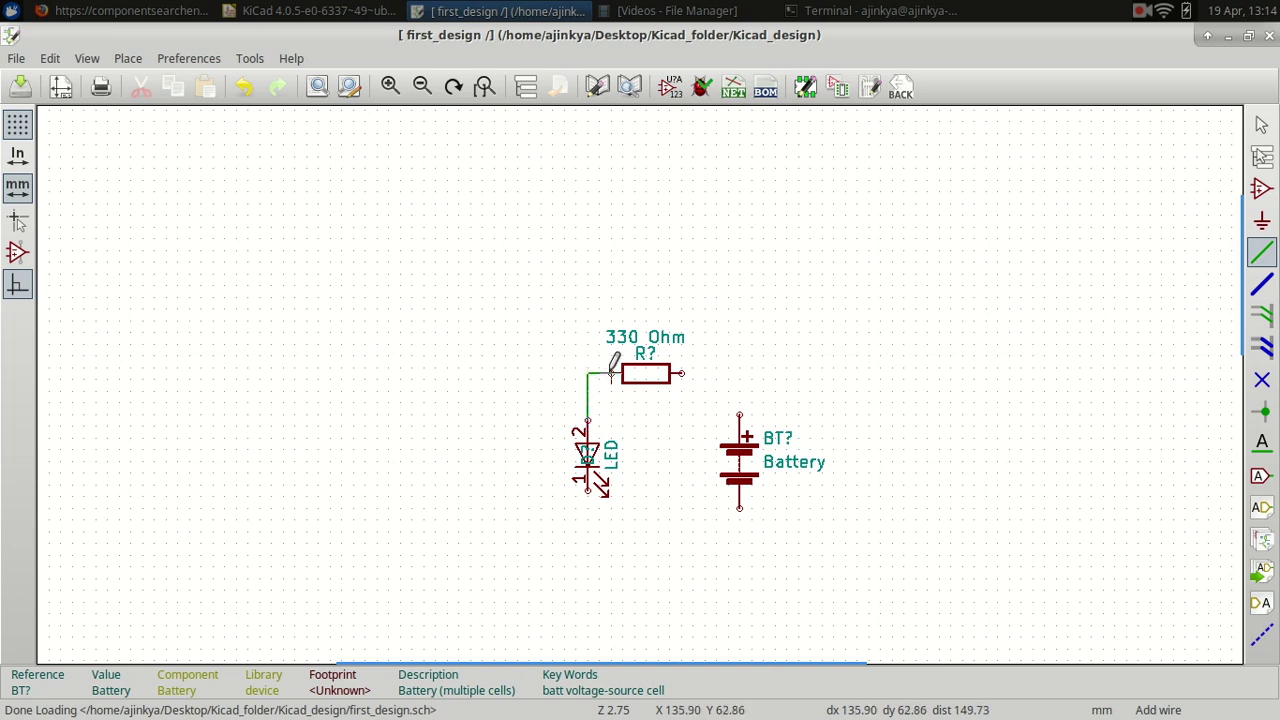
click(611, 373)
click(681, 373)
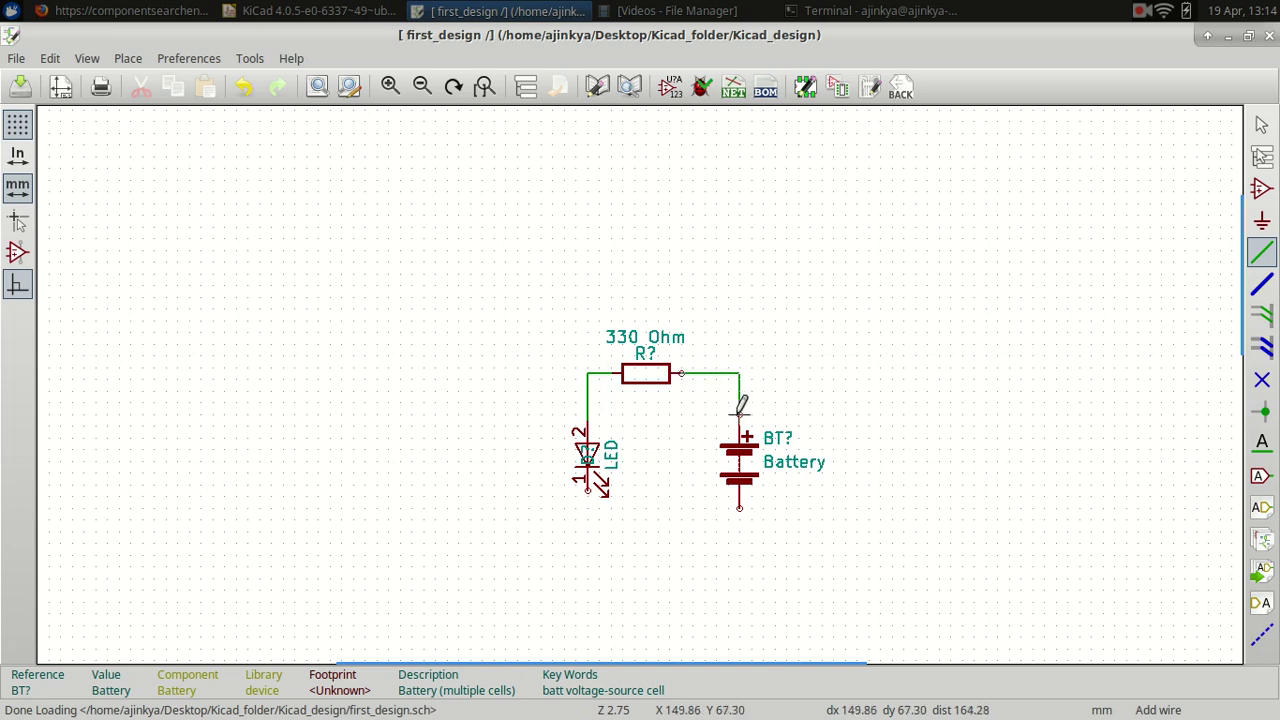
click(739, 413)
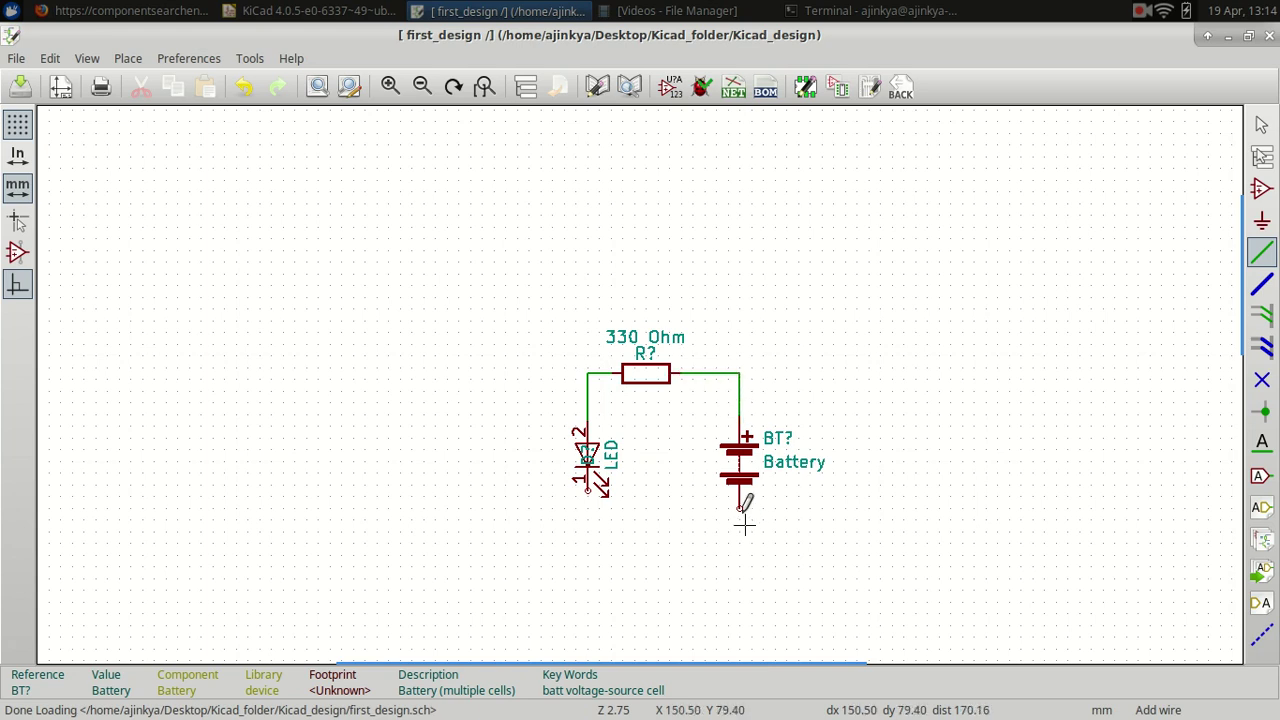
click(588, 489)
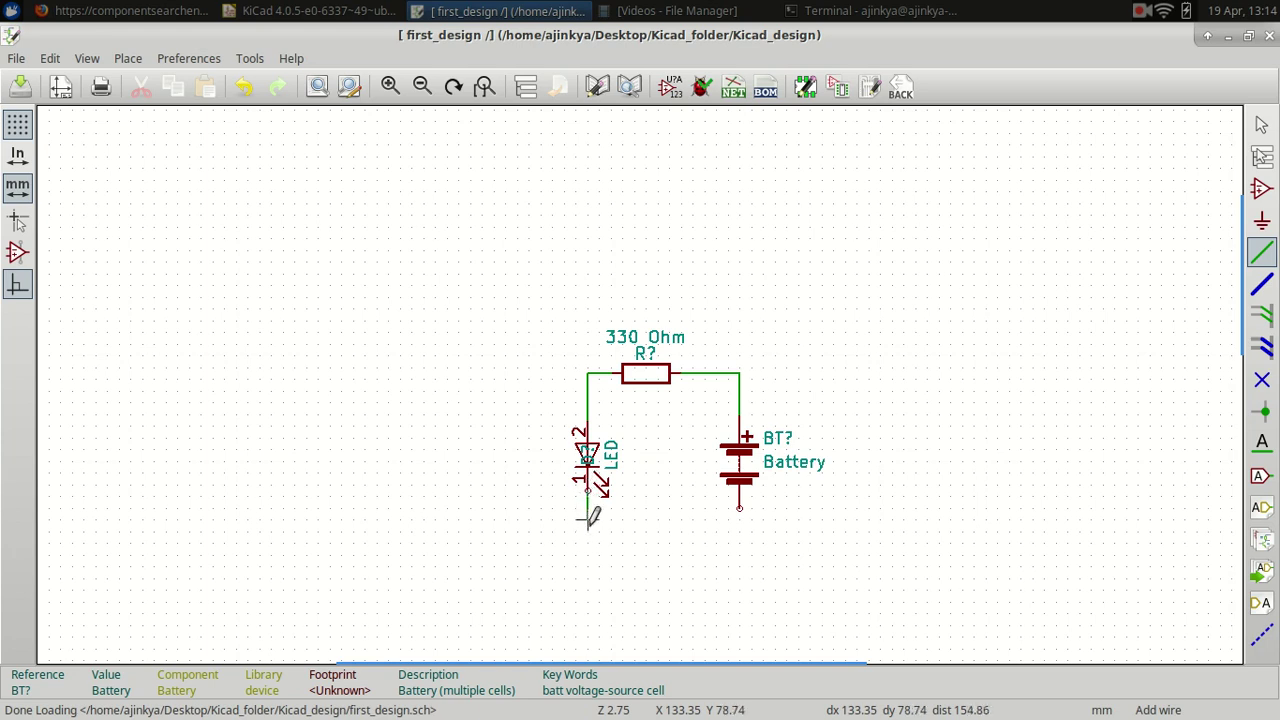
click(739, 507)
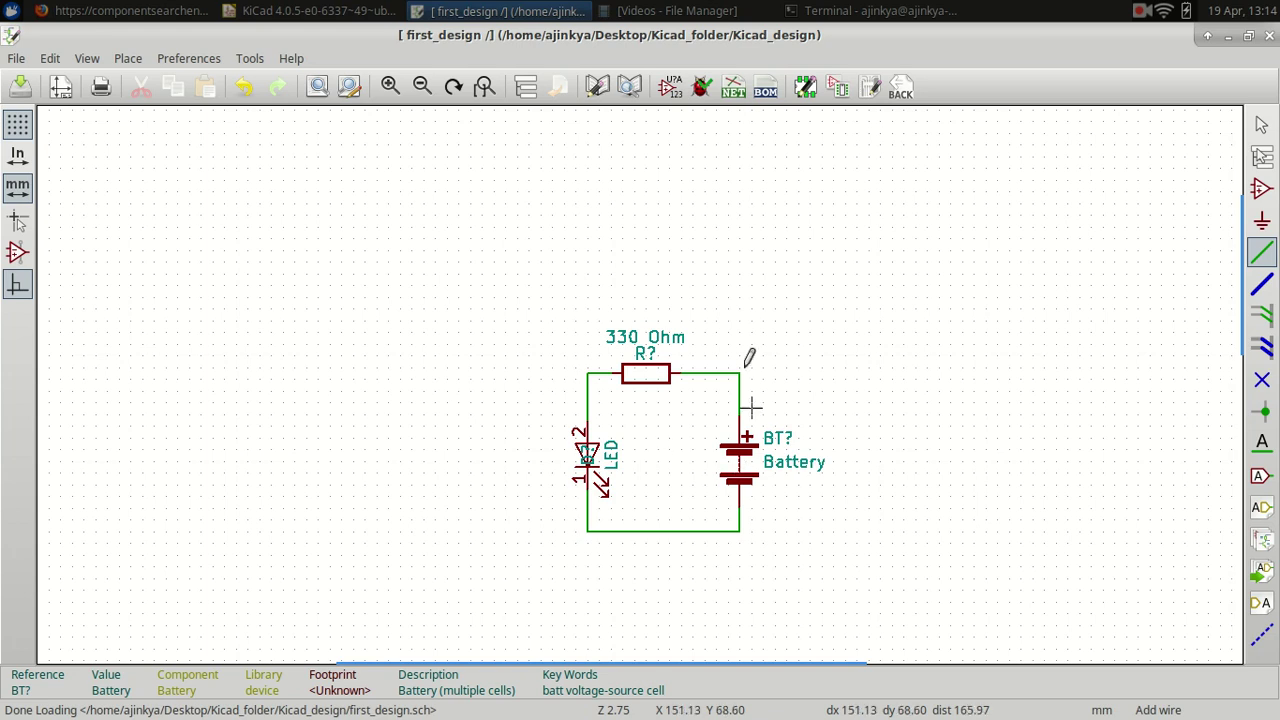
scroll(663, 471, down, 3)
- Box-select the wired LED, resistor and battery and move them nearer the sheet's middle
key(Escape)
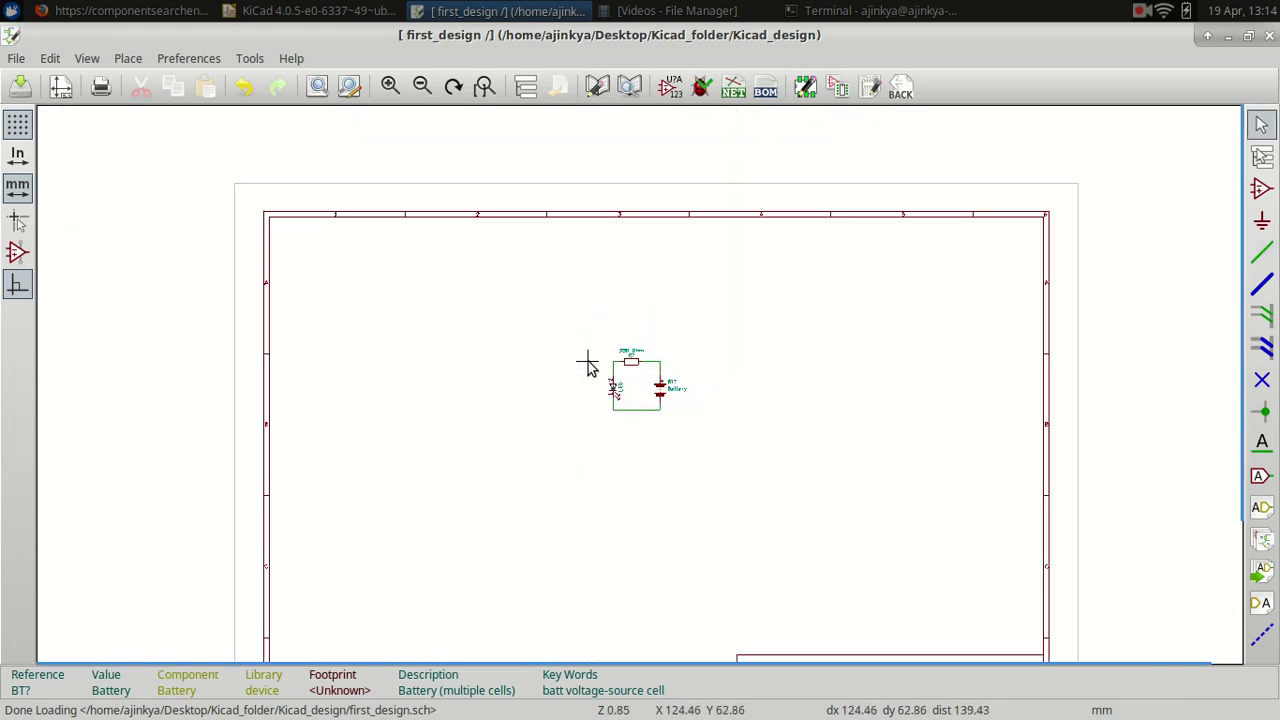
drag(597, 339, 728, 452)
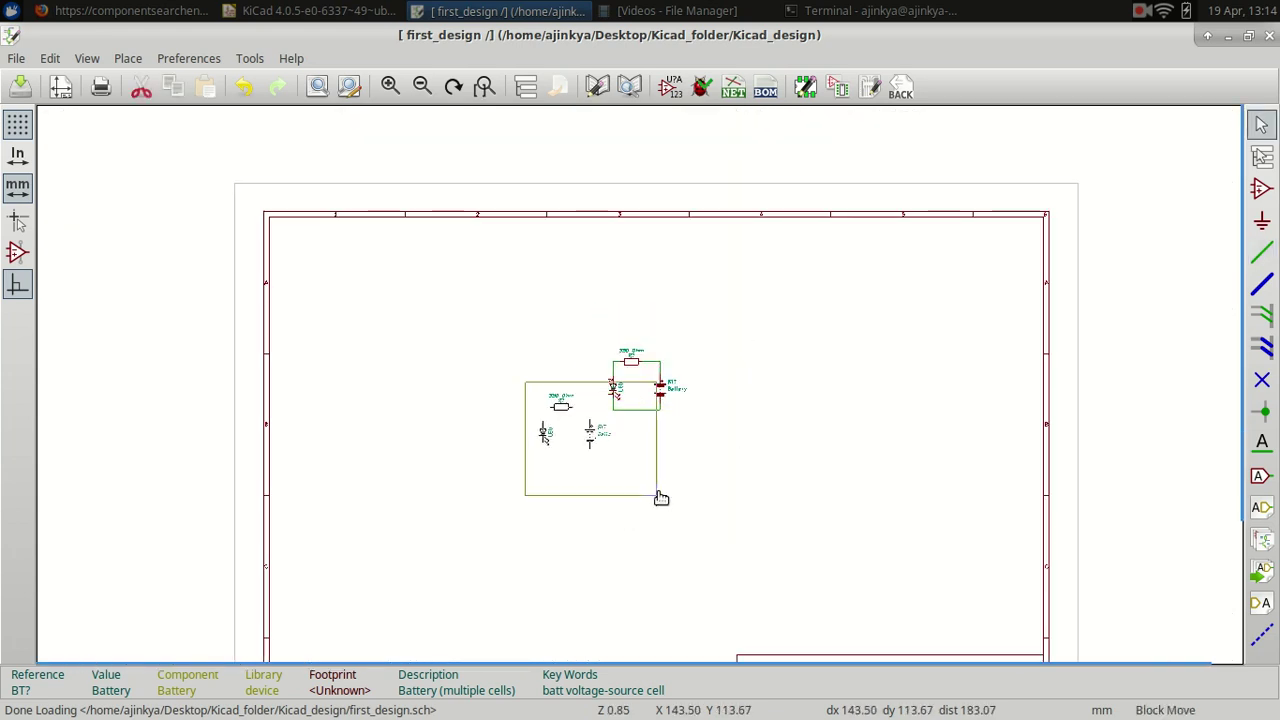
key(Escape)
scroll(640, 386, down, 1)
scroll(846, 517, down, 1)
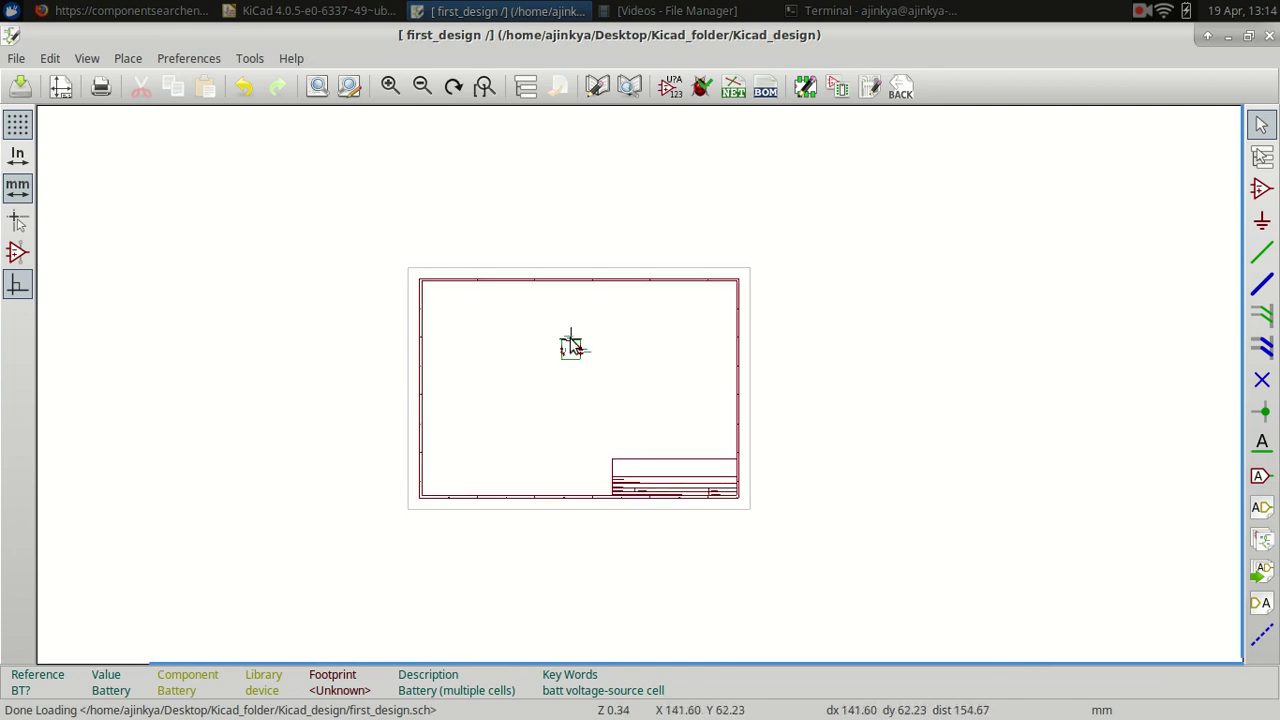
scroll(640, 389, up, 1)
scroll(641, 391, up, 1)
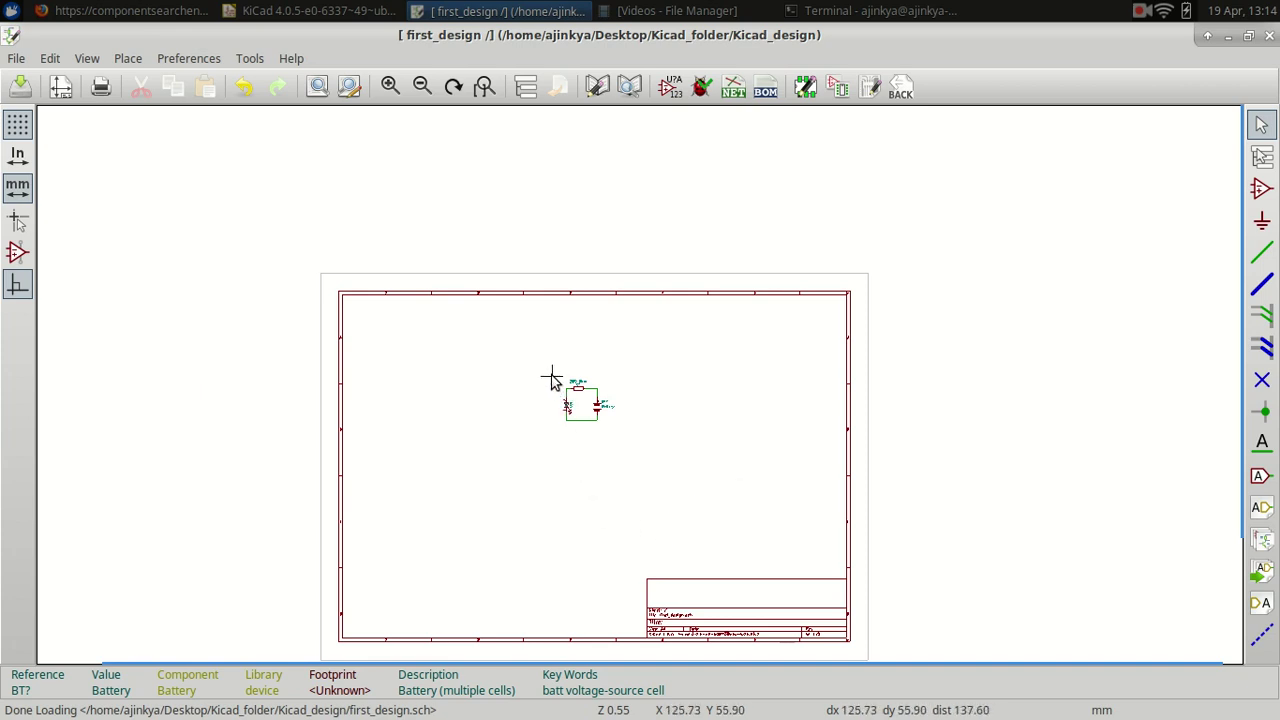
drag(537, 365, 680, 446)
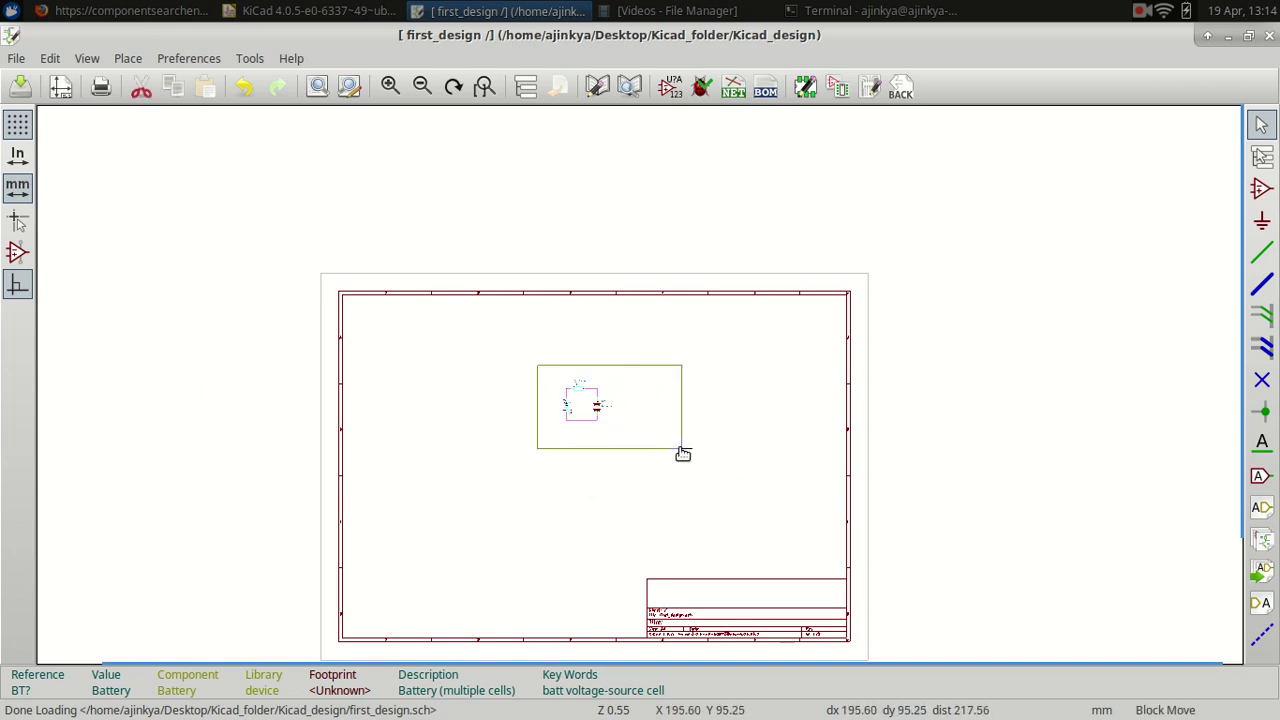
click(680, 447)
drag(505, 363, 697, 469)
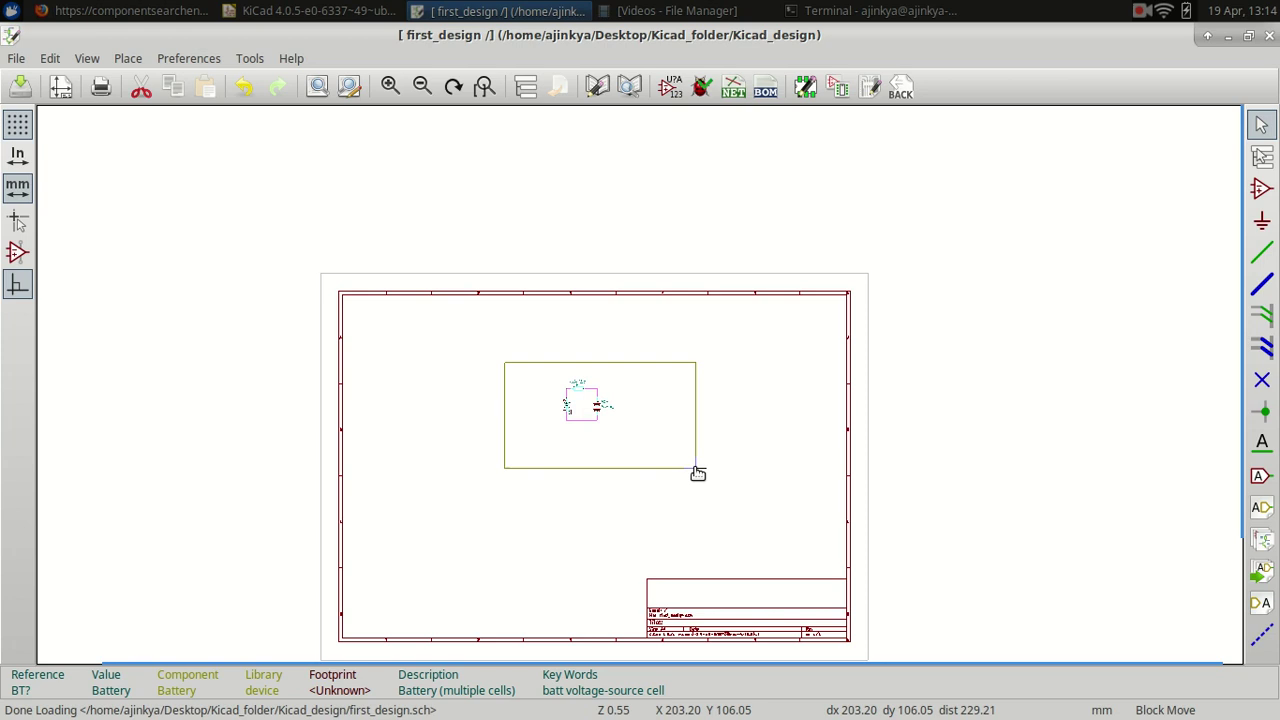
click(552, 443)
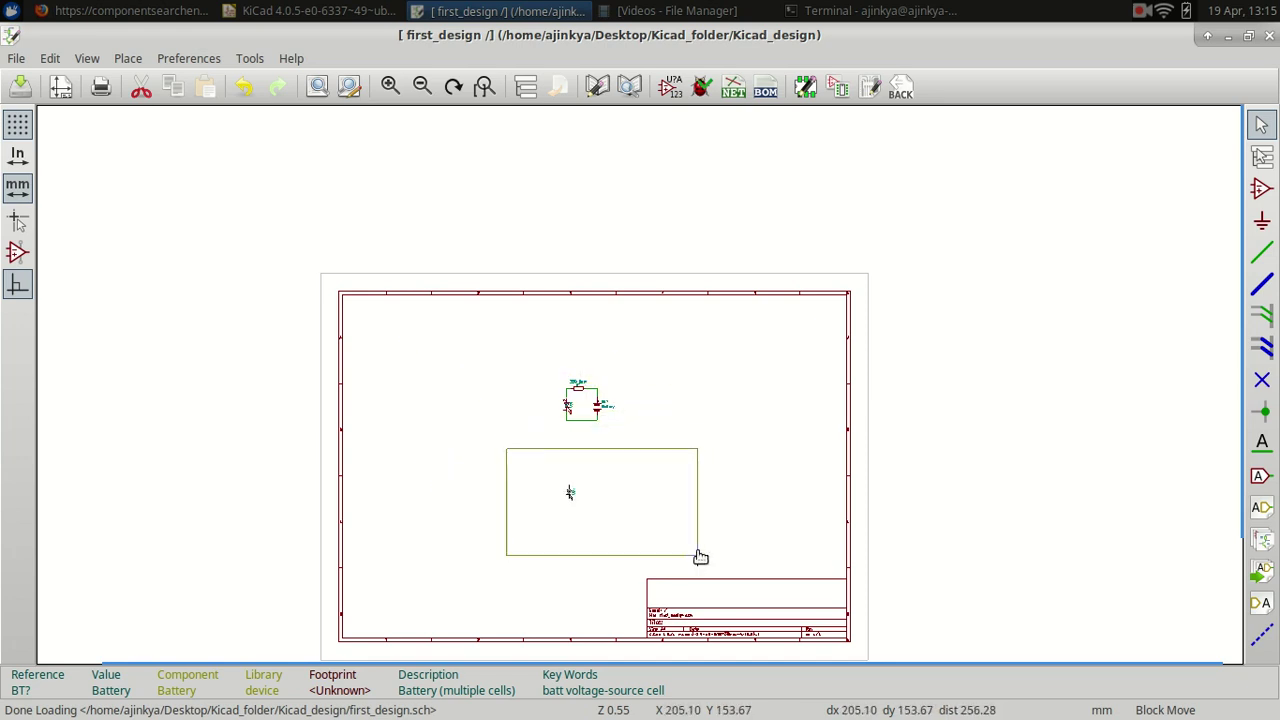
click(708, 521)
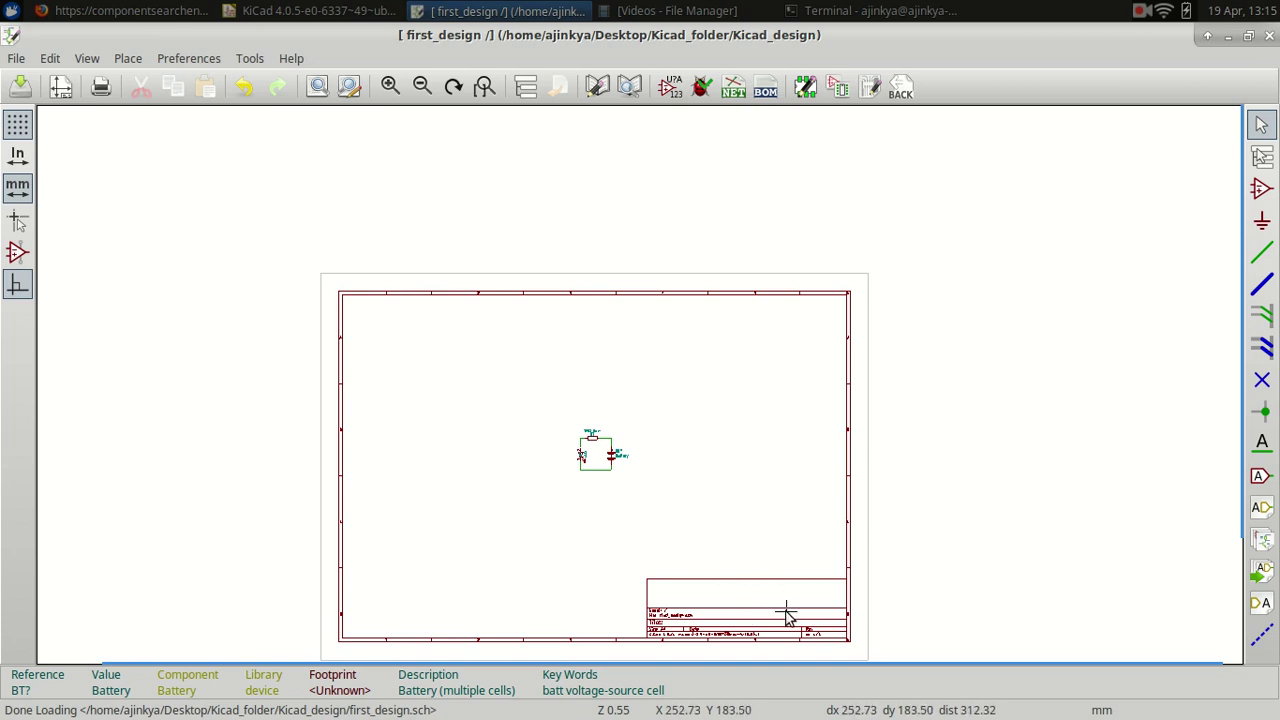
- Add the text 'Design No 1' at size 4 inside the title block
scroll(786, 615, up, 1)
scroll(640, 388, up, 1)
scroll(640, 388, up, 2)
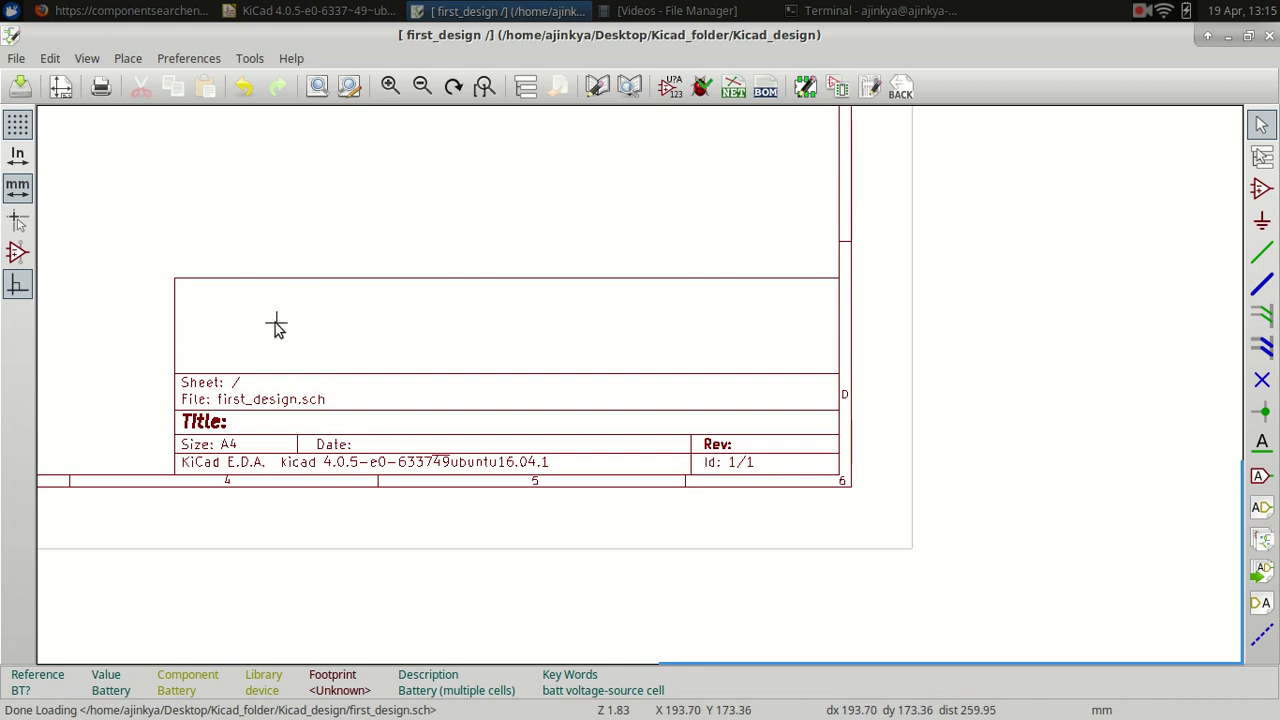
key(t)
text(Design No 1)
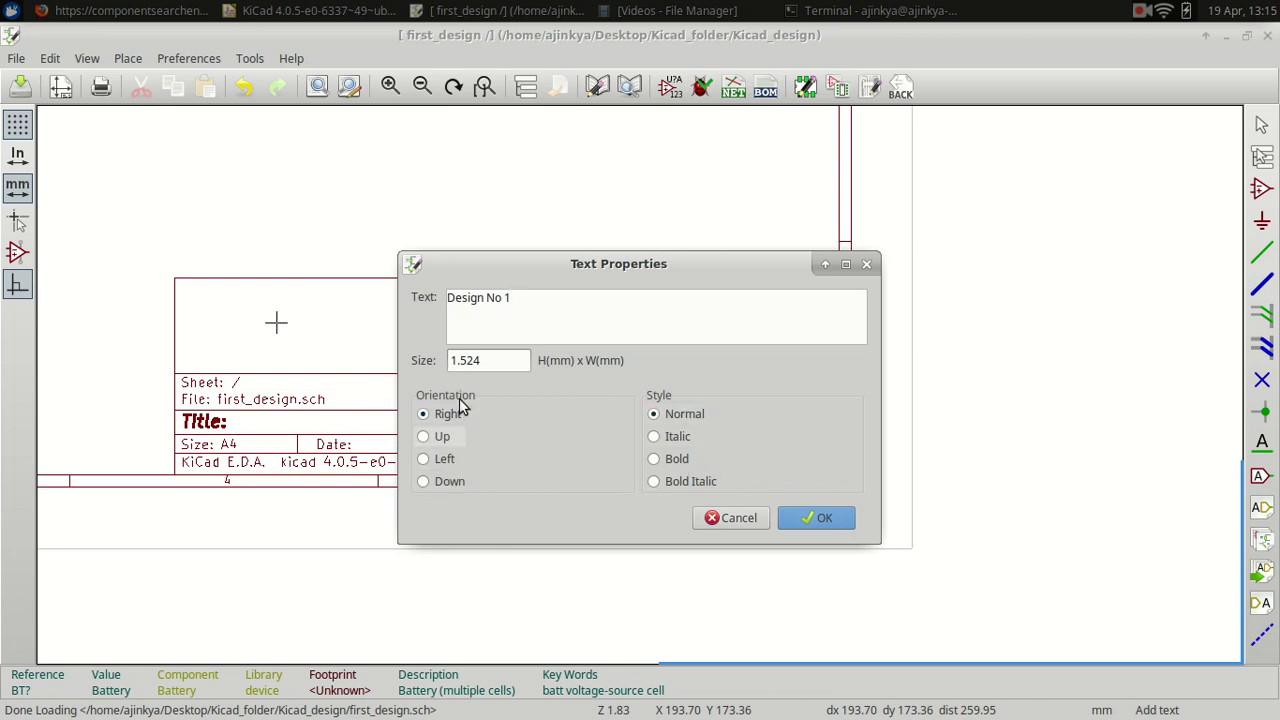
double_click(493, 360)
text(4)
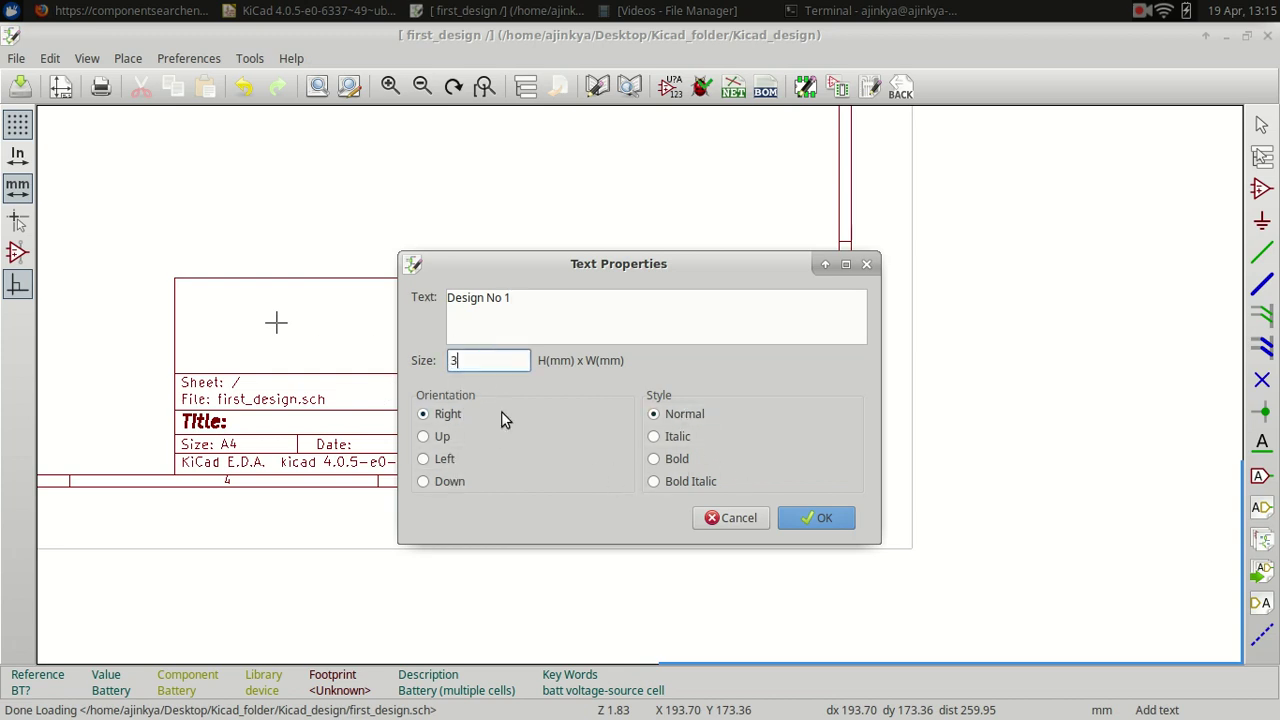
click(818, 517)
click(224, 333)
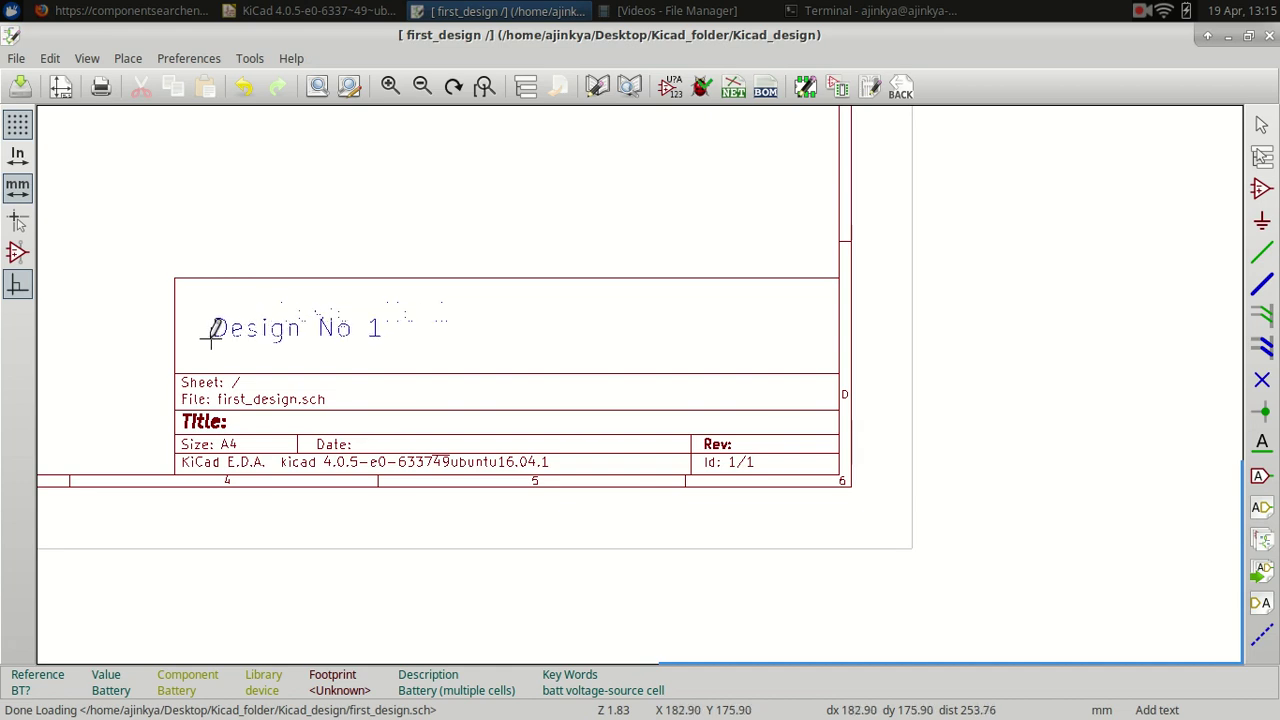
- Save the first_design schematic
scroll(540, 350, down, 1)
scroll(638, 385, down, 4)
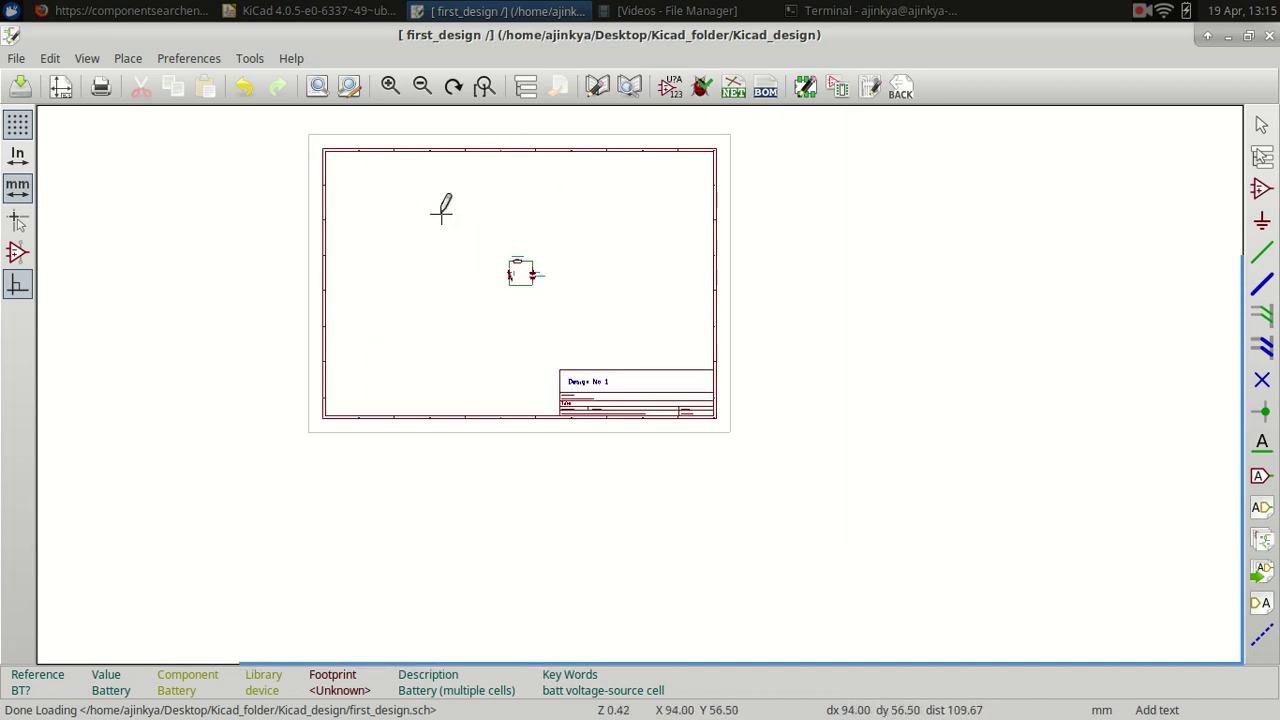
click(20, 88)
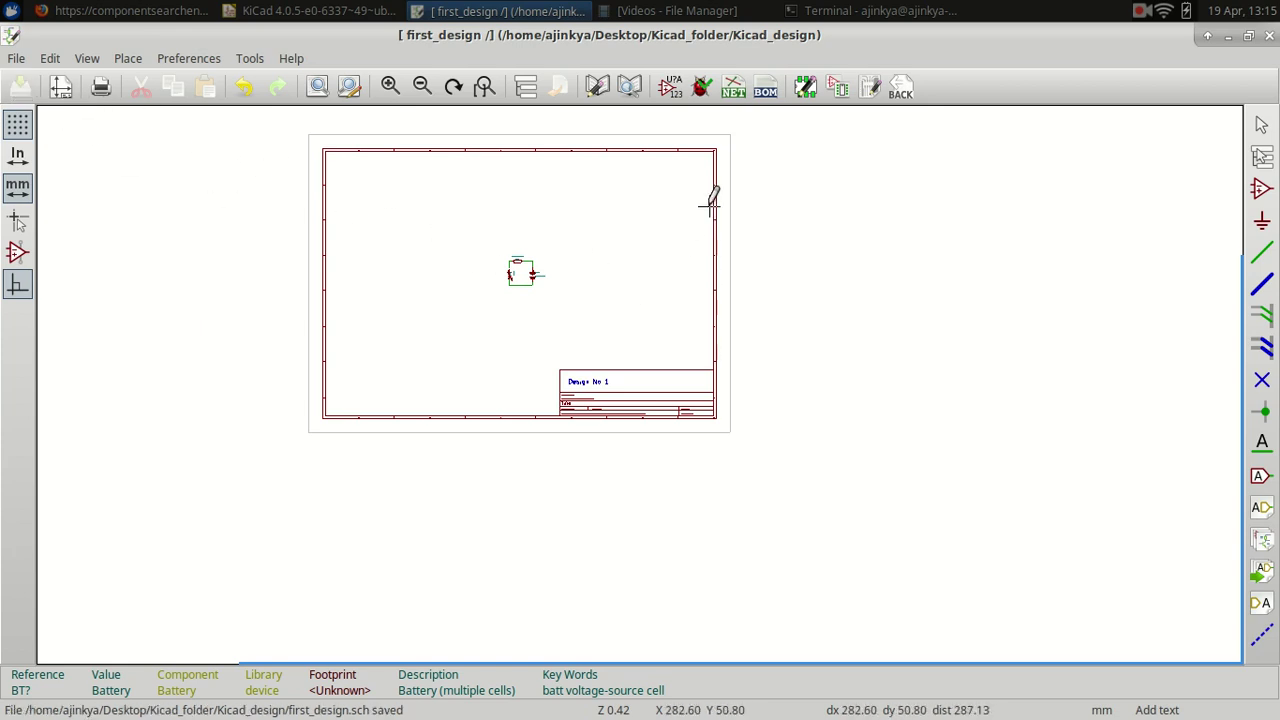
scroll(560, 264, up, 1)
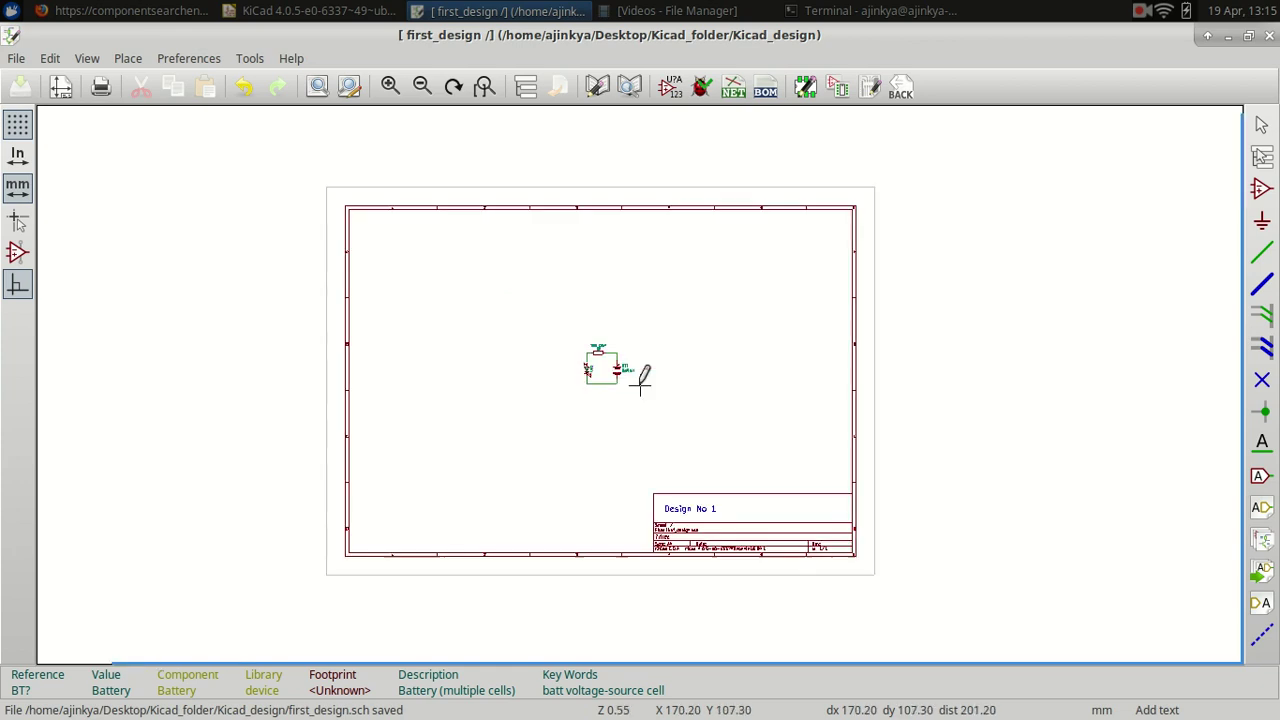
scroll(640, 374, up, 1)
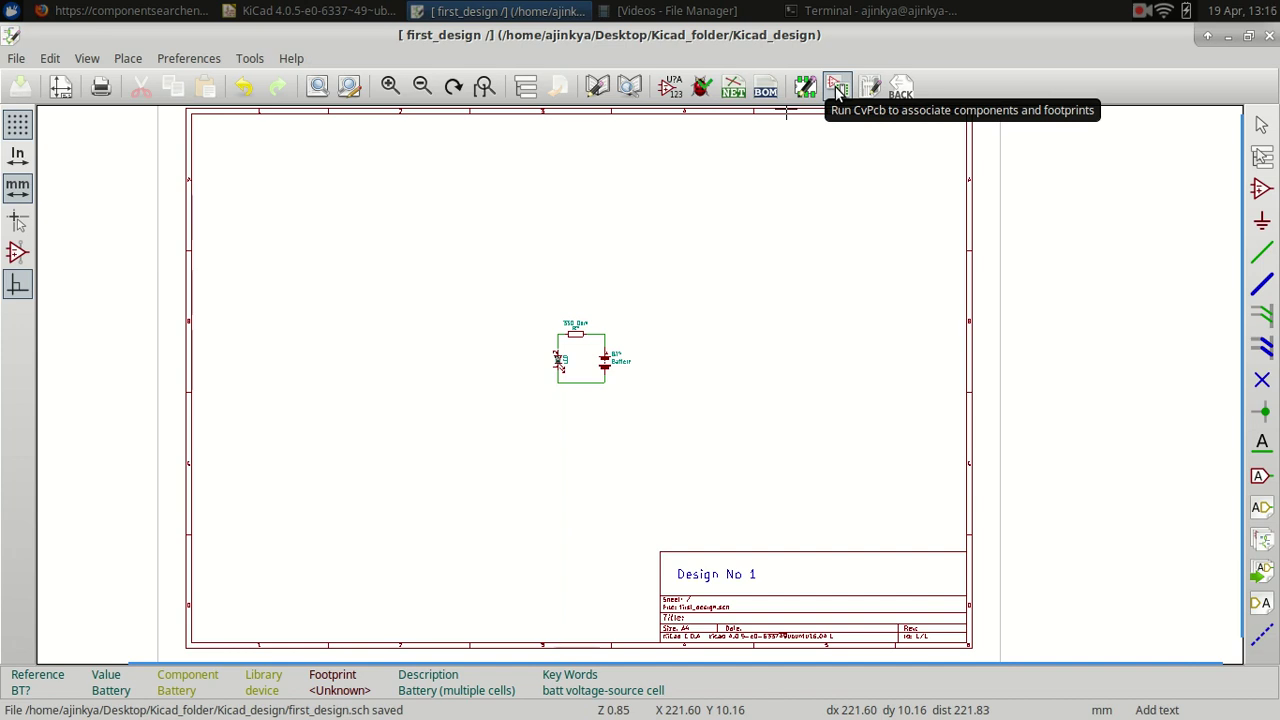
- Annotate all components as BT1, D1 and R1, then open CvPcb past the library load error
click(838, 88)
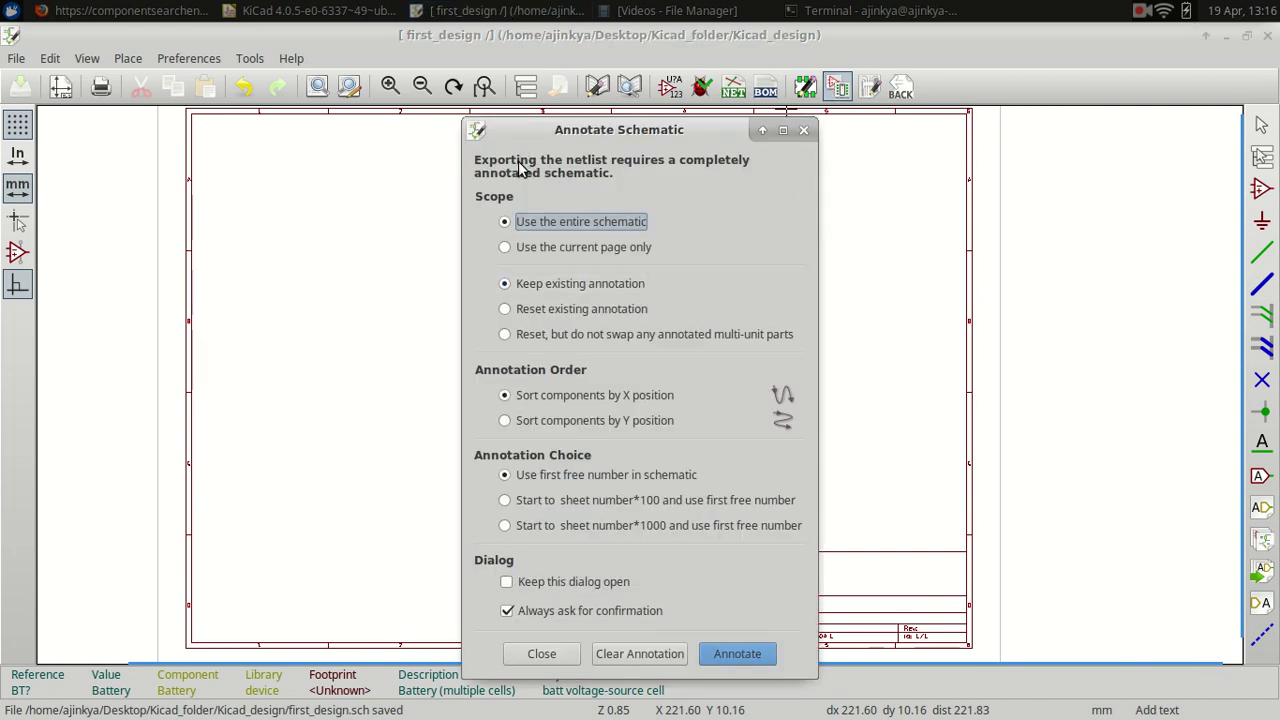
click(737, 661)
click(752, 491)
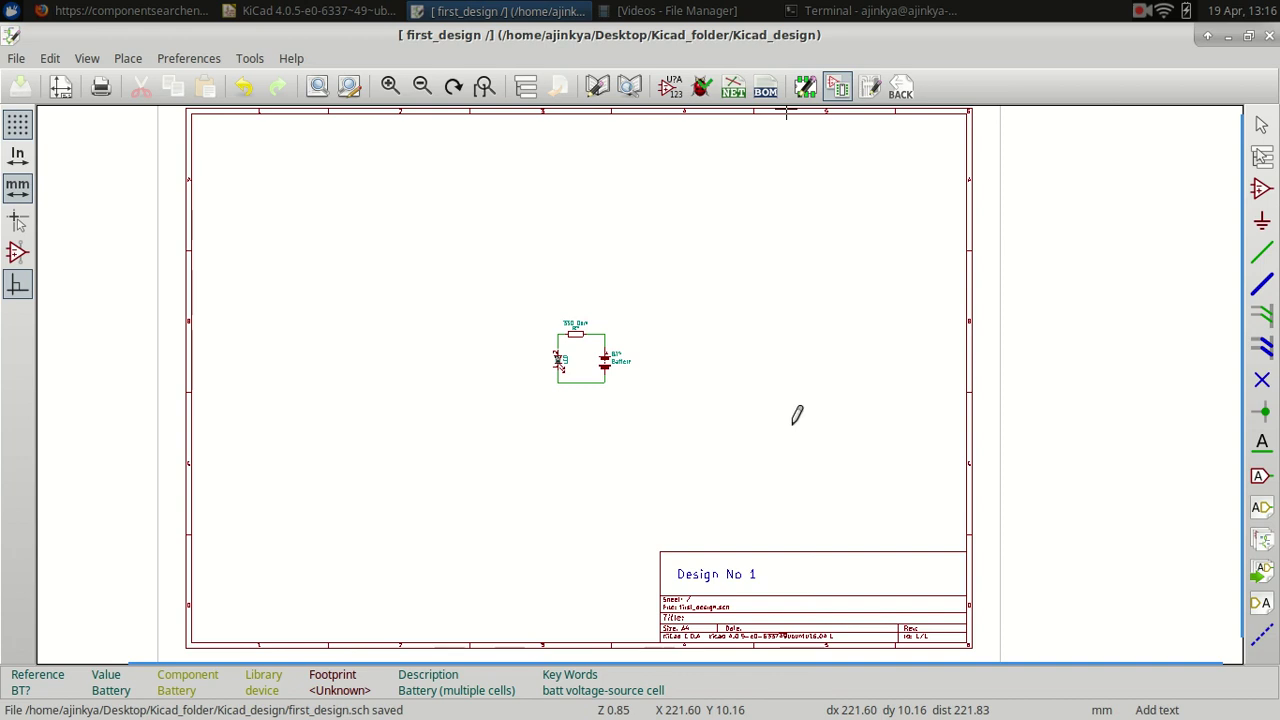
click(837, 88)
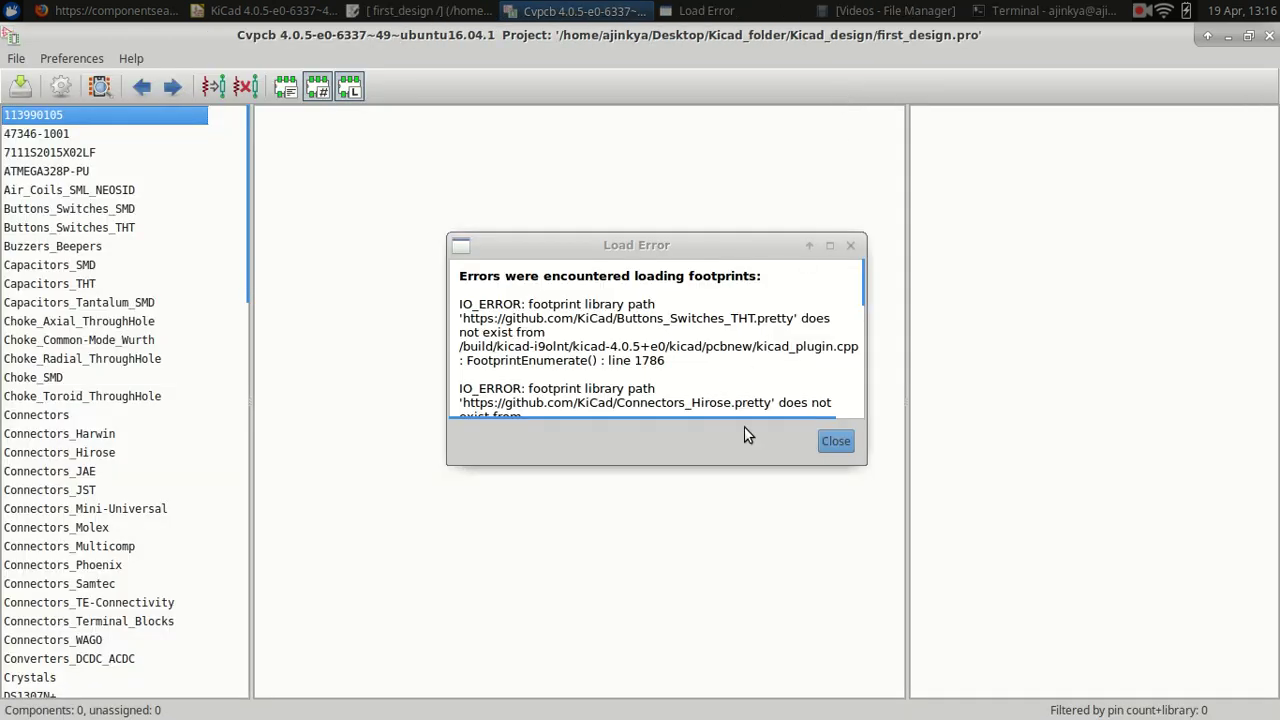
click(852, 251)
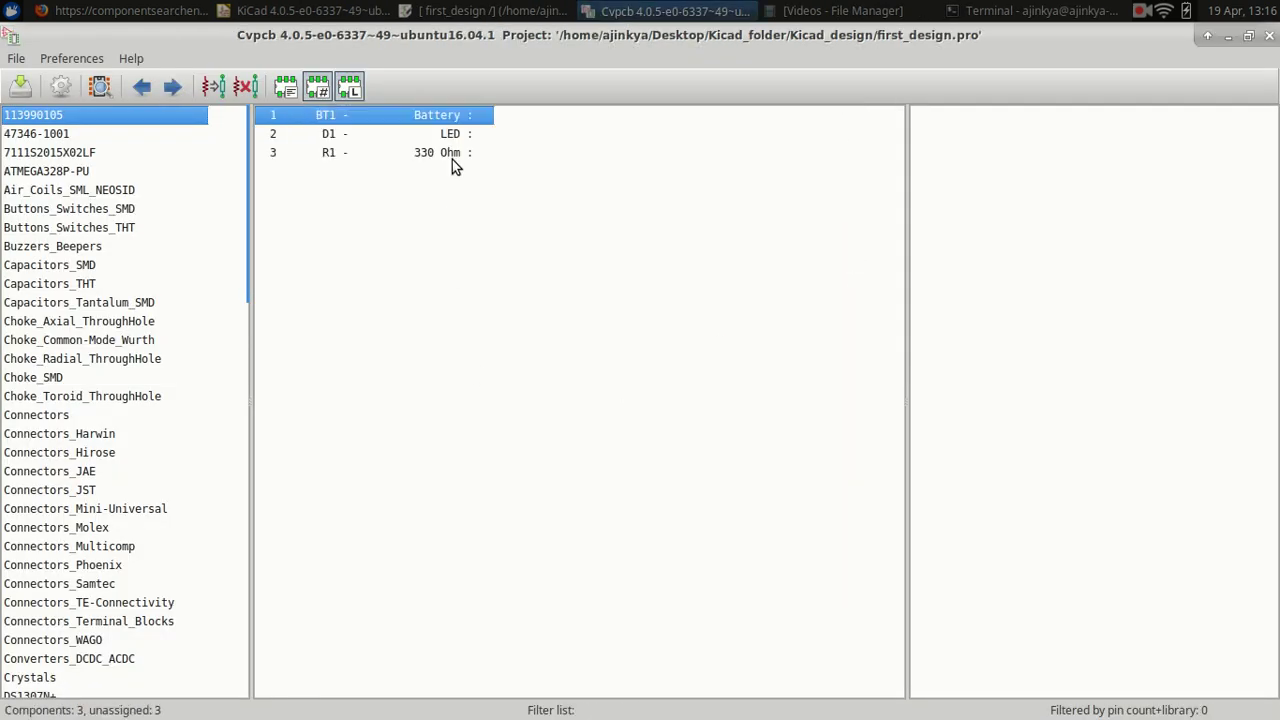
- Select D1 and R1 and browse footprint libraries, ending on Choke_Toroid_ThroughHole
click(464, 134)
click(448, 160)
click(68, 170)
click(55, 325)
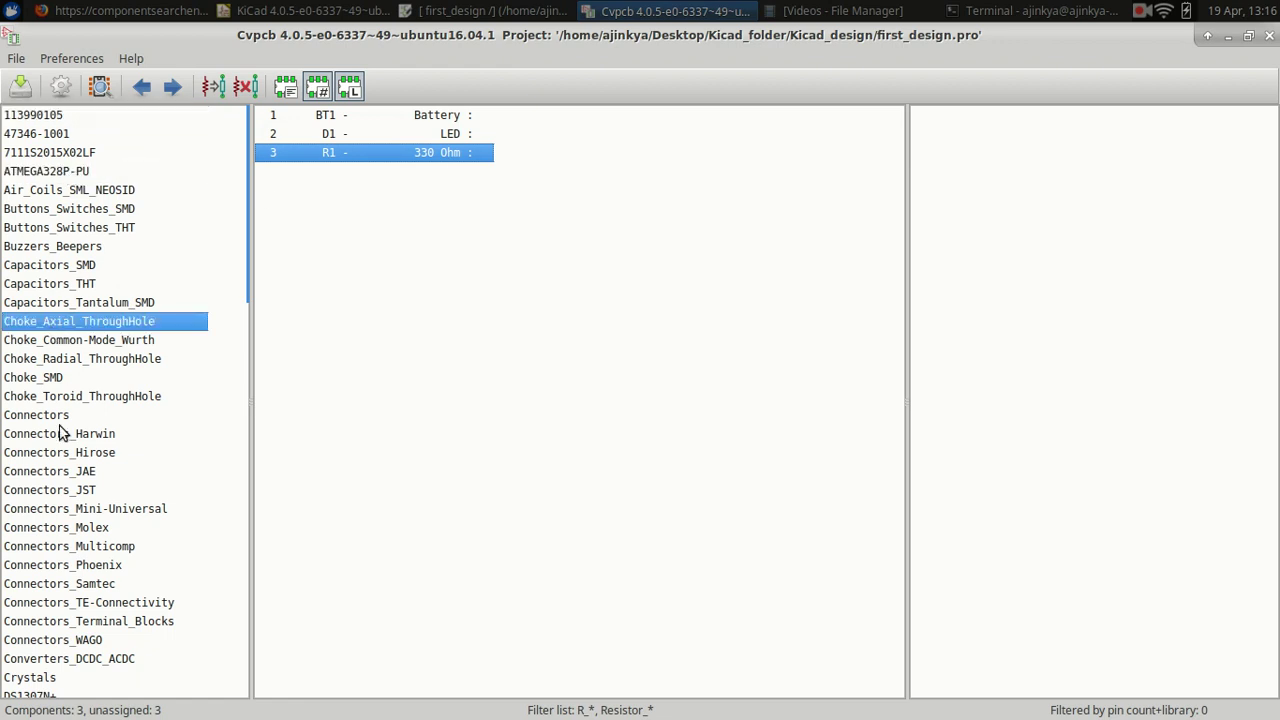
click(62, 473)
click(70, 603)
click(59, 401)
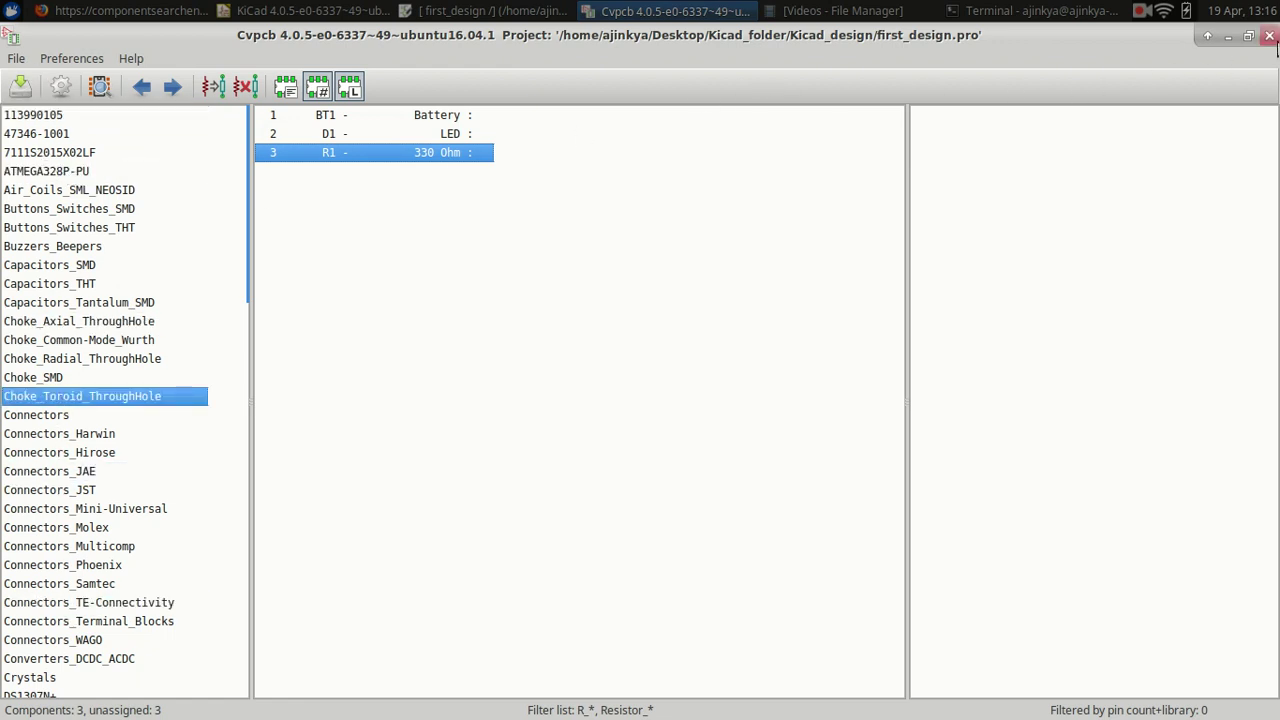
- Close CvPcb, save first_design.sch again, and minimize Eeschema to the project manager
click(1269, 35)
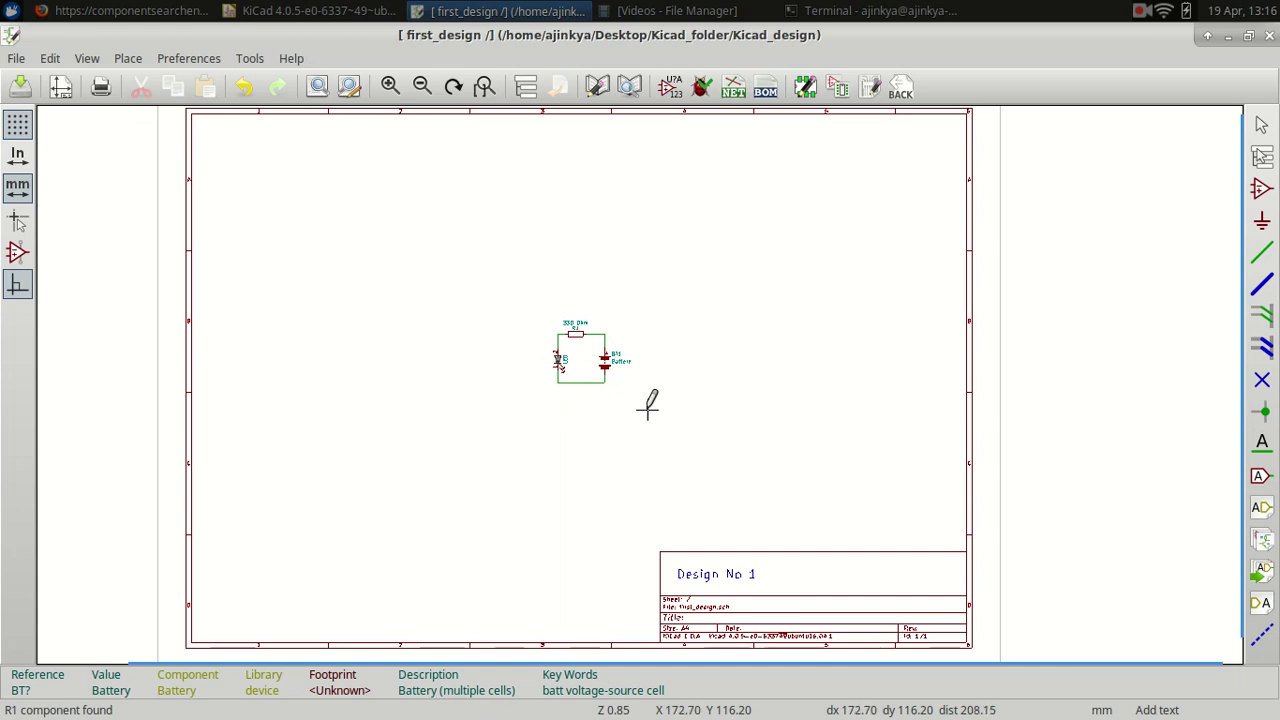
click(20, 86)
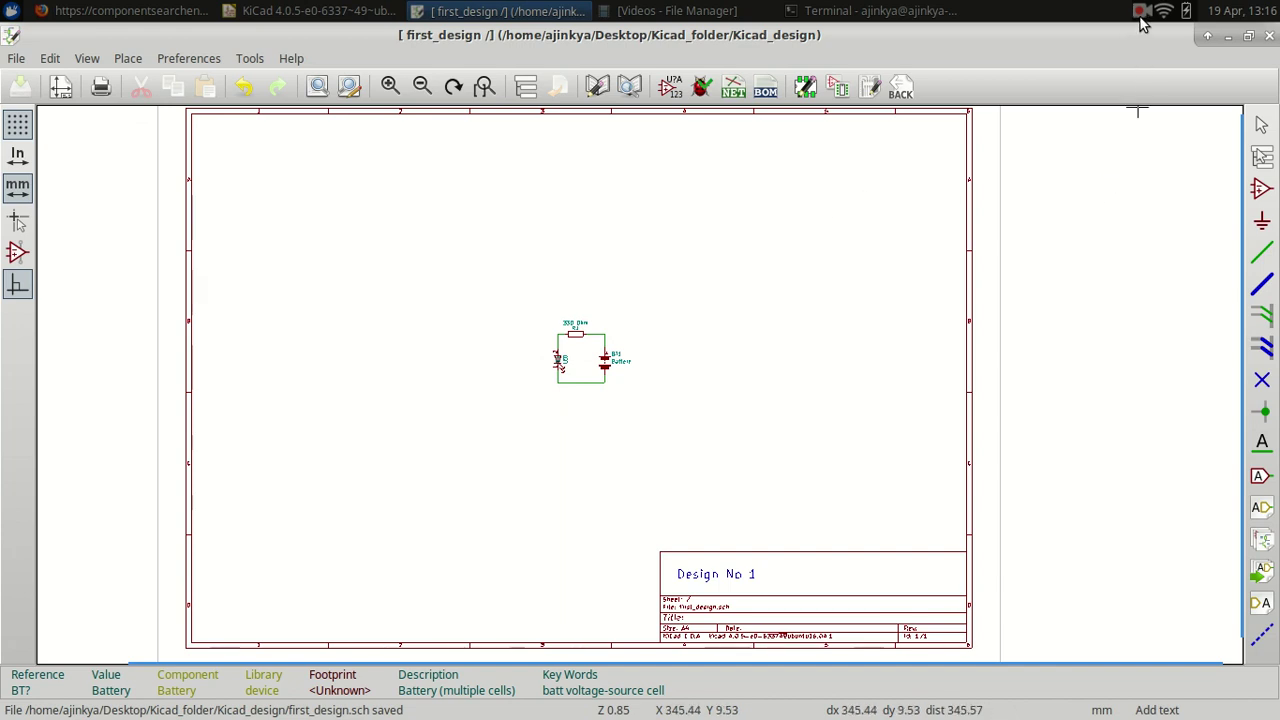
click(1223, 36)
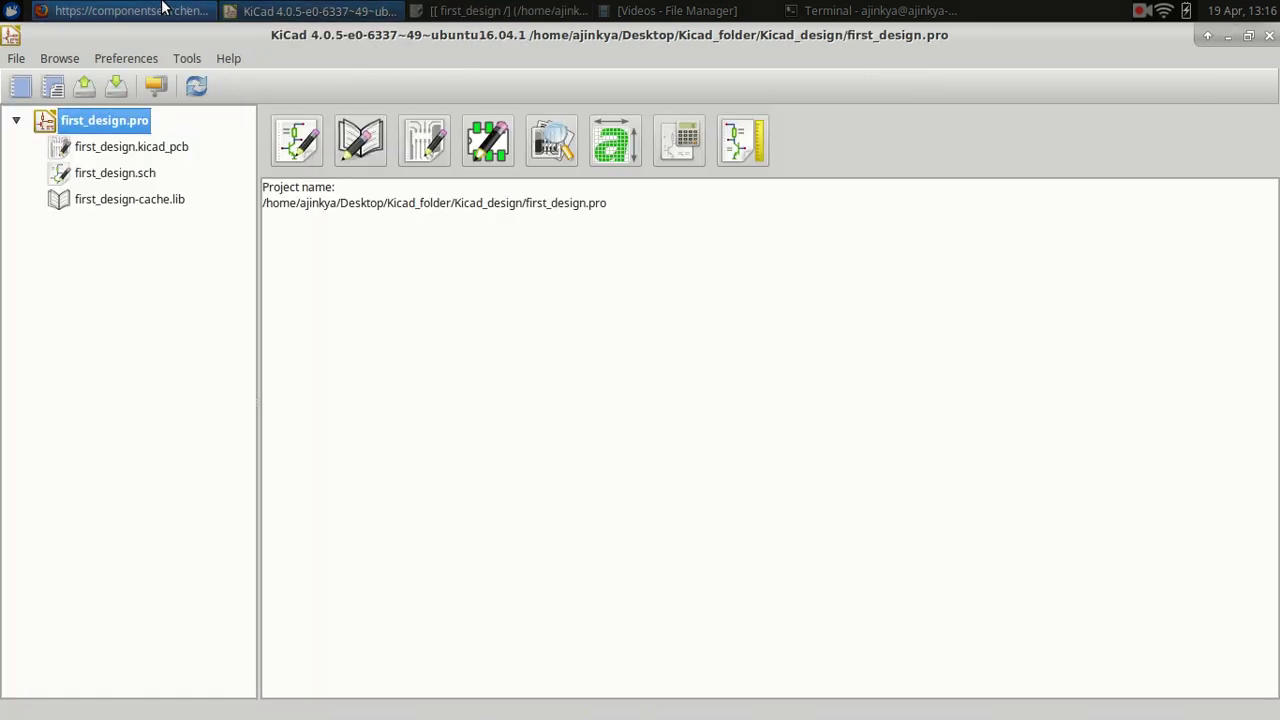
- Open the SamacSys Component Search Engine site from Google results, then switch to the Electropics tab
click(130, 11)
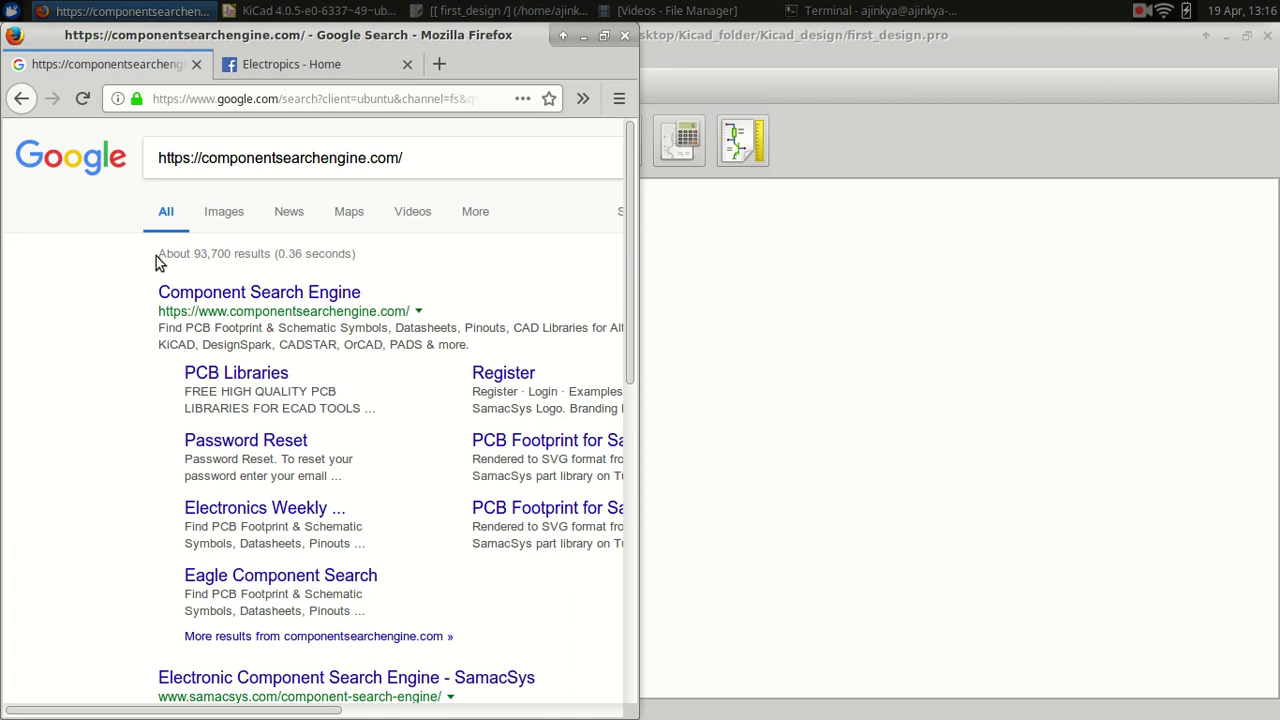
click(212, 293)
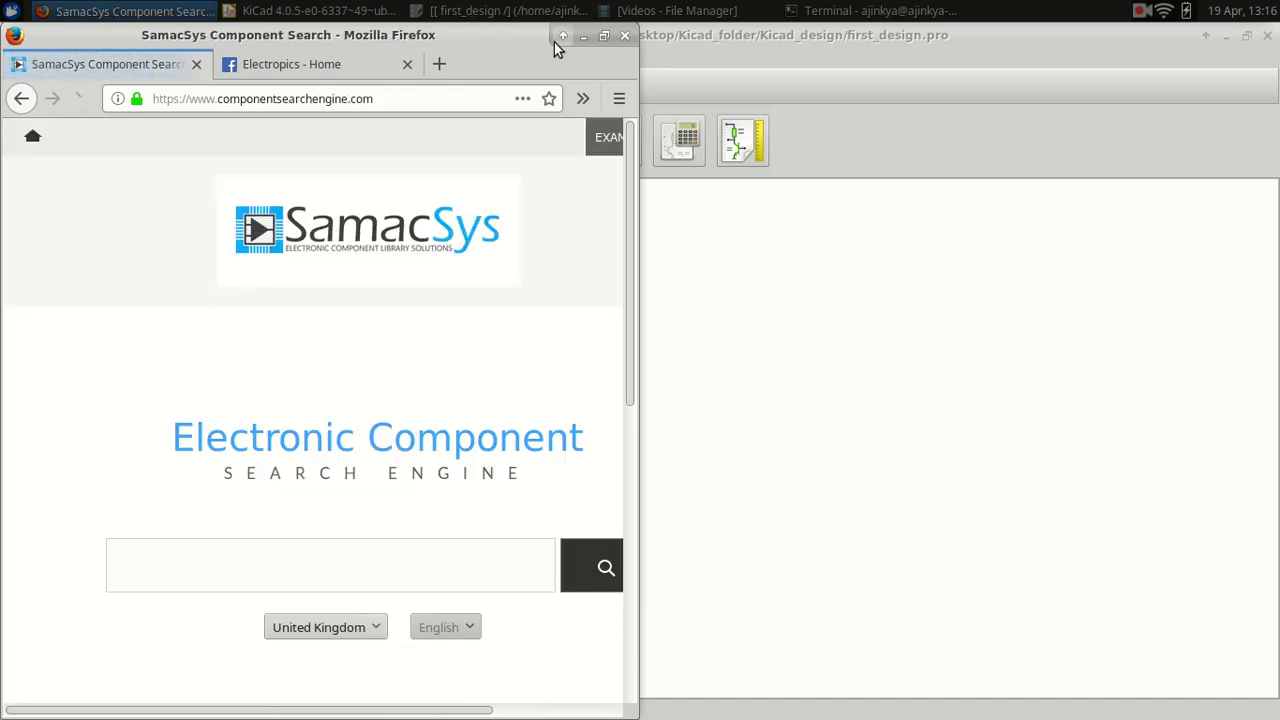
scroll(388, 428, down, 2)
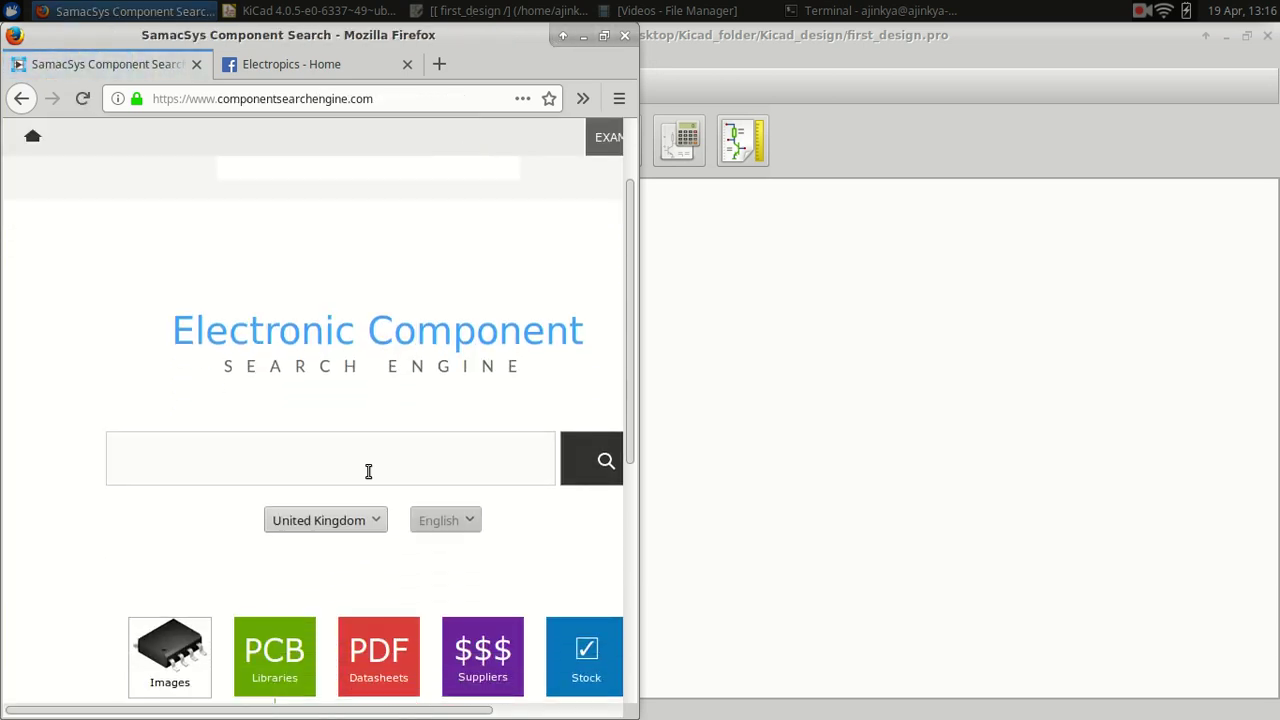
scroll(368, 471, down, 3)
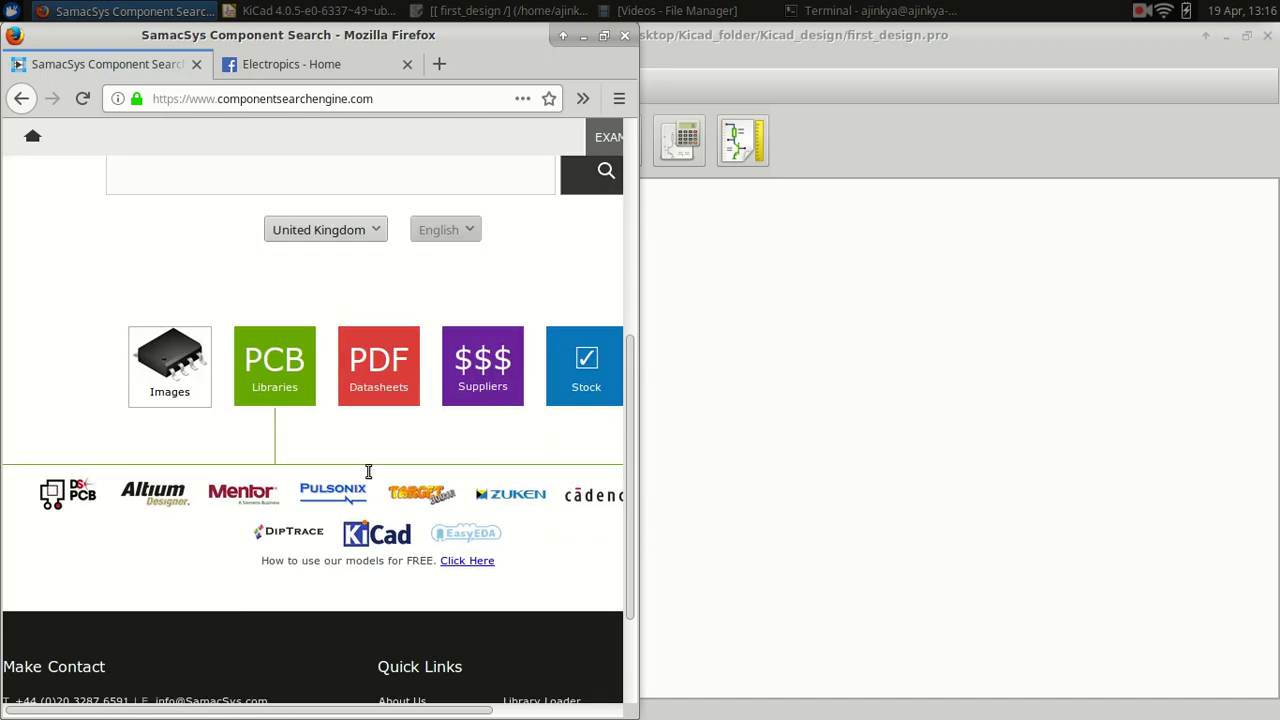
scroll(345, 494, up, 4)
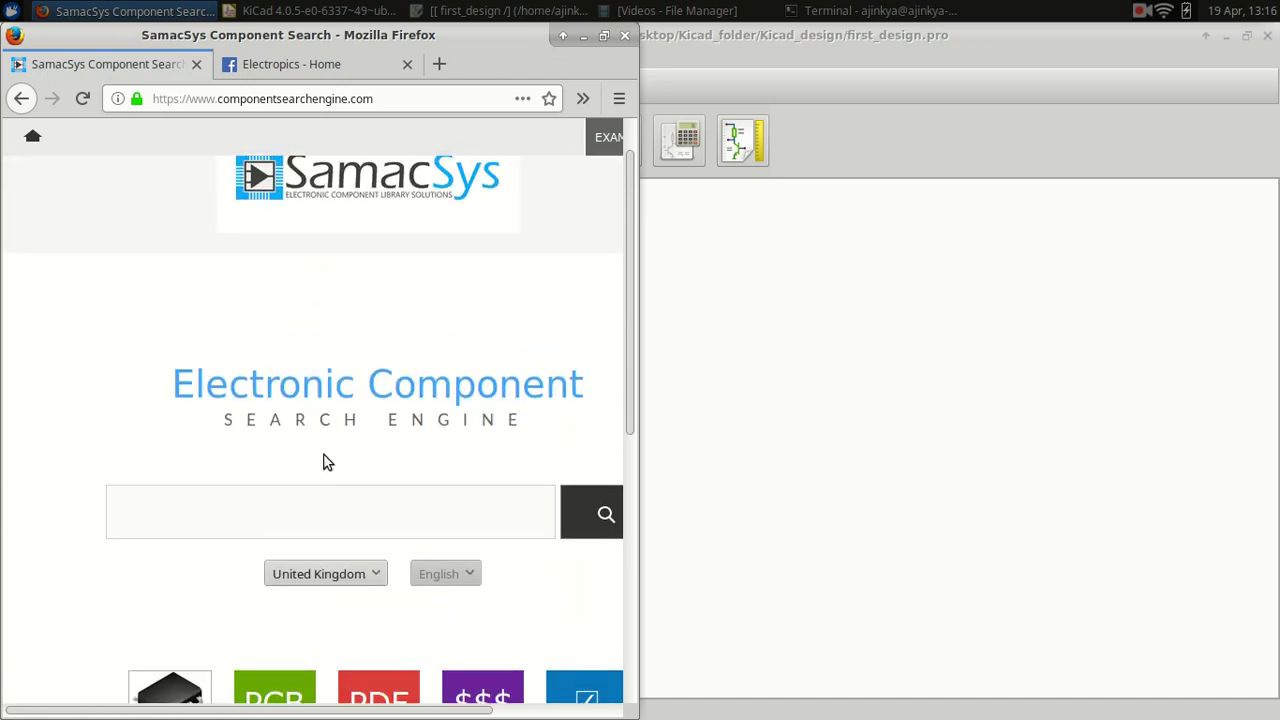
scroll(323, 461, up, 1)
click(352, 63)
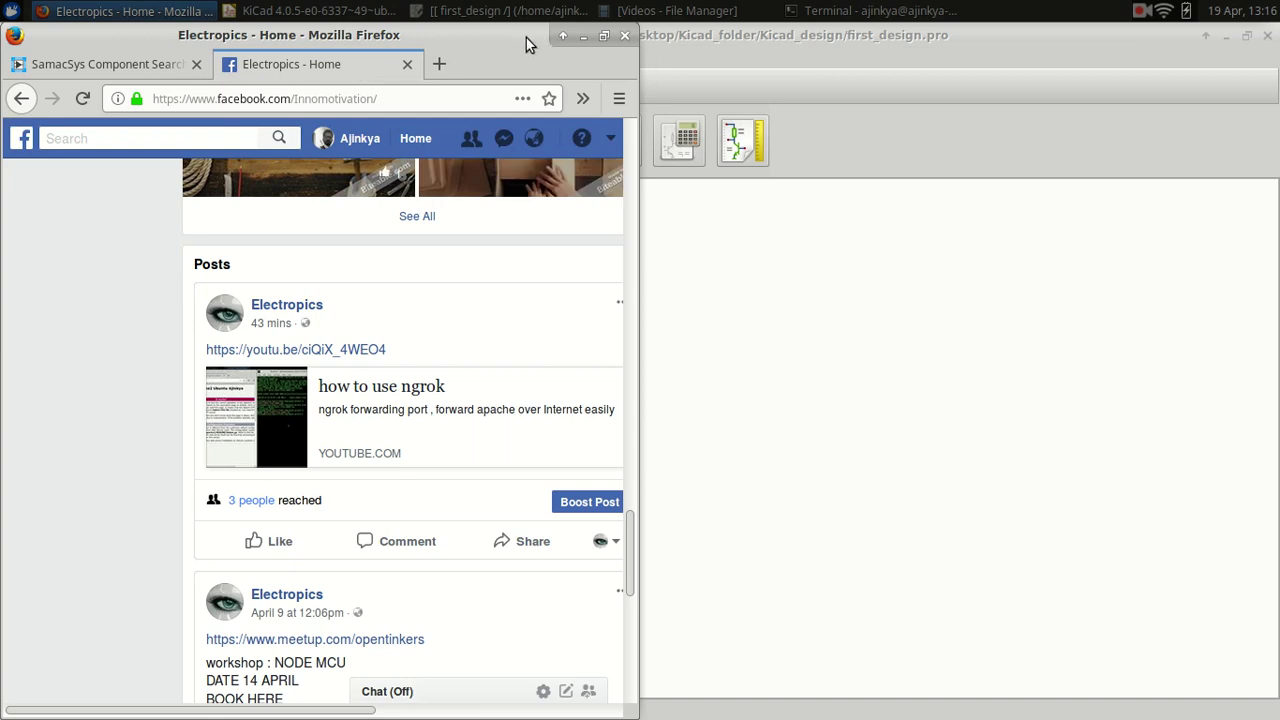
- Maximize Firefox and scroll the Electropics page back to the top
click(603, 35)
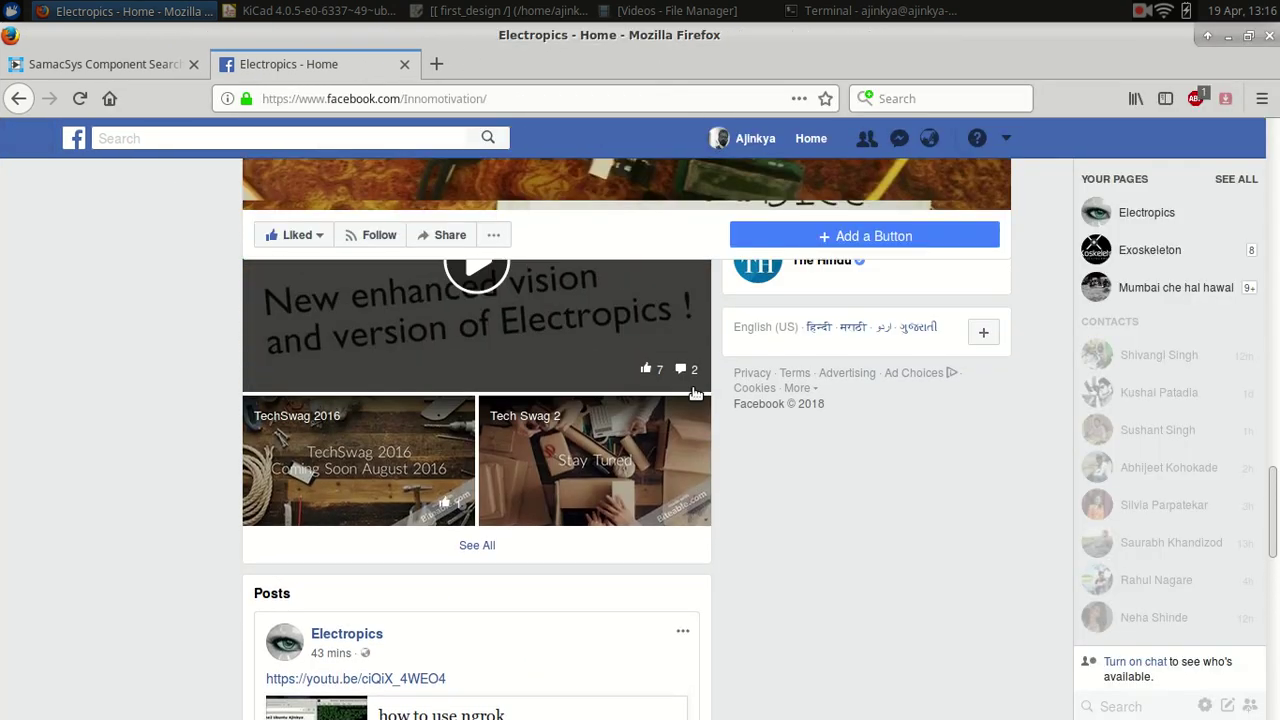
scroll(696, 393, up, 5)
scroll(696, 393, up, 5)
scroll(700, 385, up, 5)
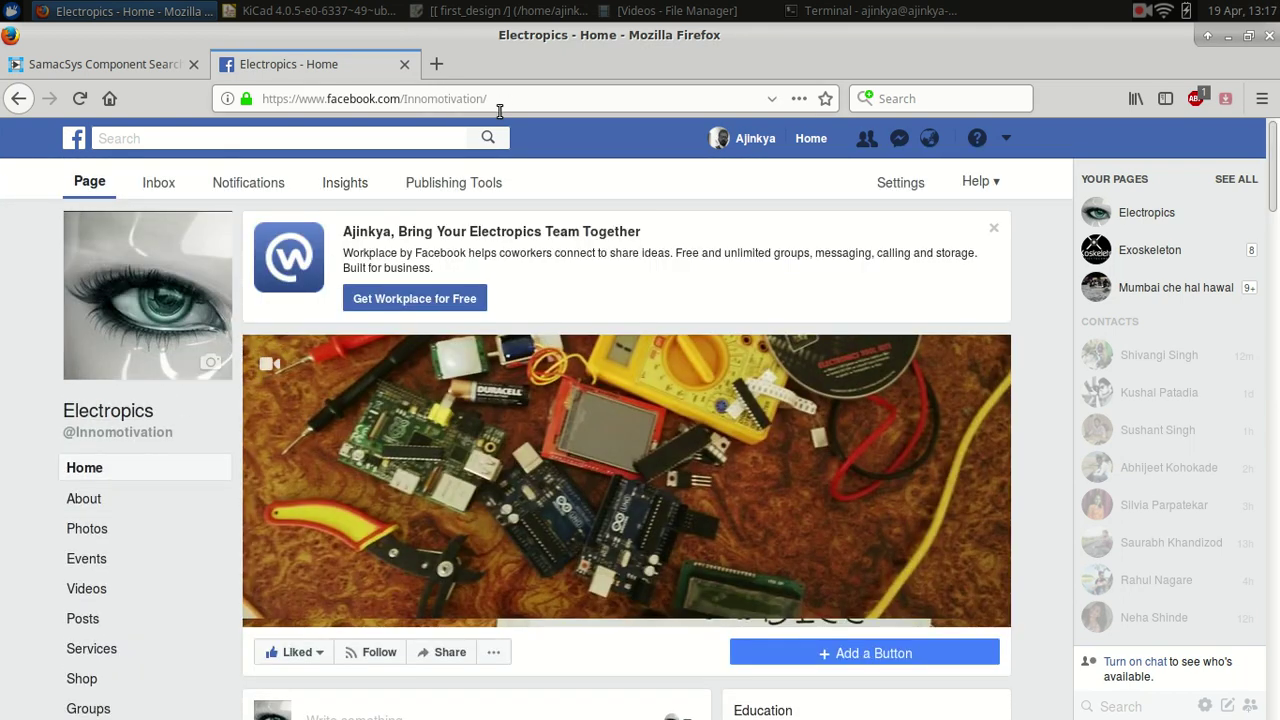
- Select the whole page address in the address bar and use the window's title-bar controls
click(464, 99)
drag(487, 99, 249, 95)
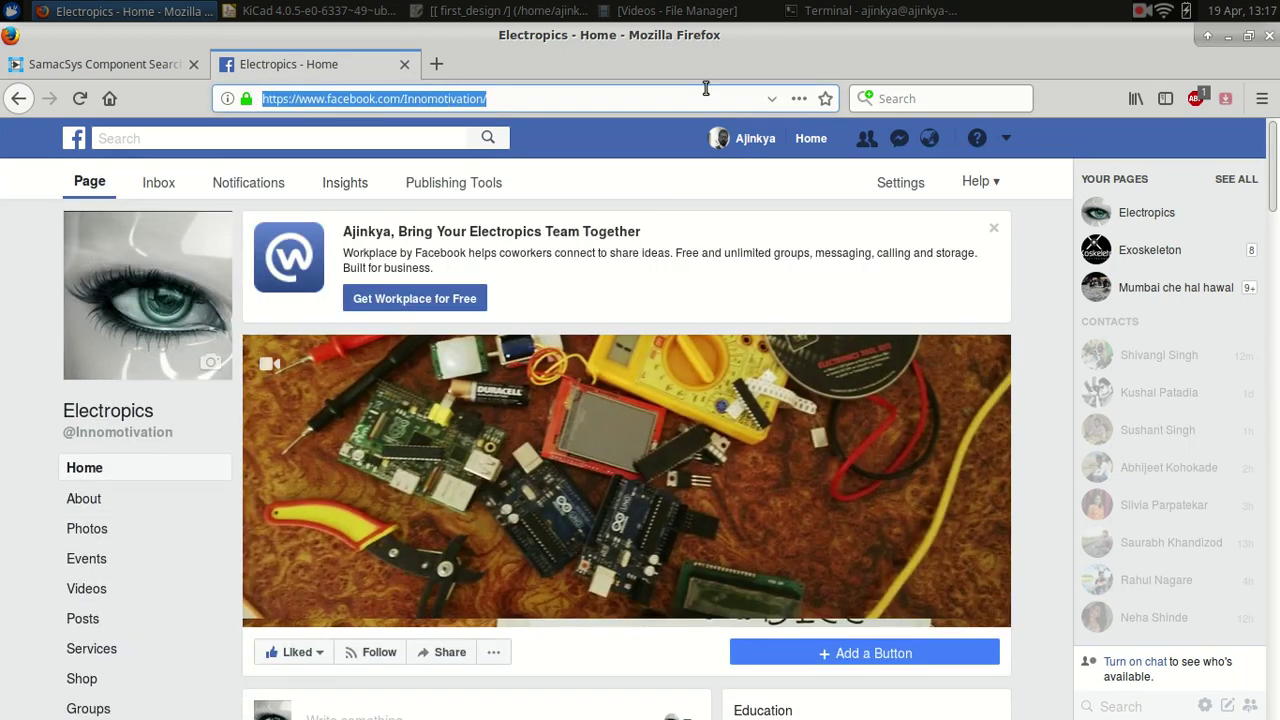
click(1141, 12)
click(1098, 31)
click(1143, 12)
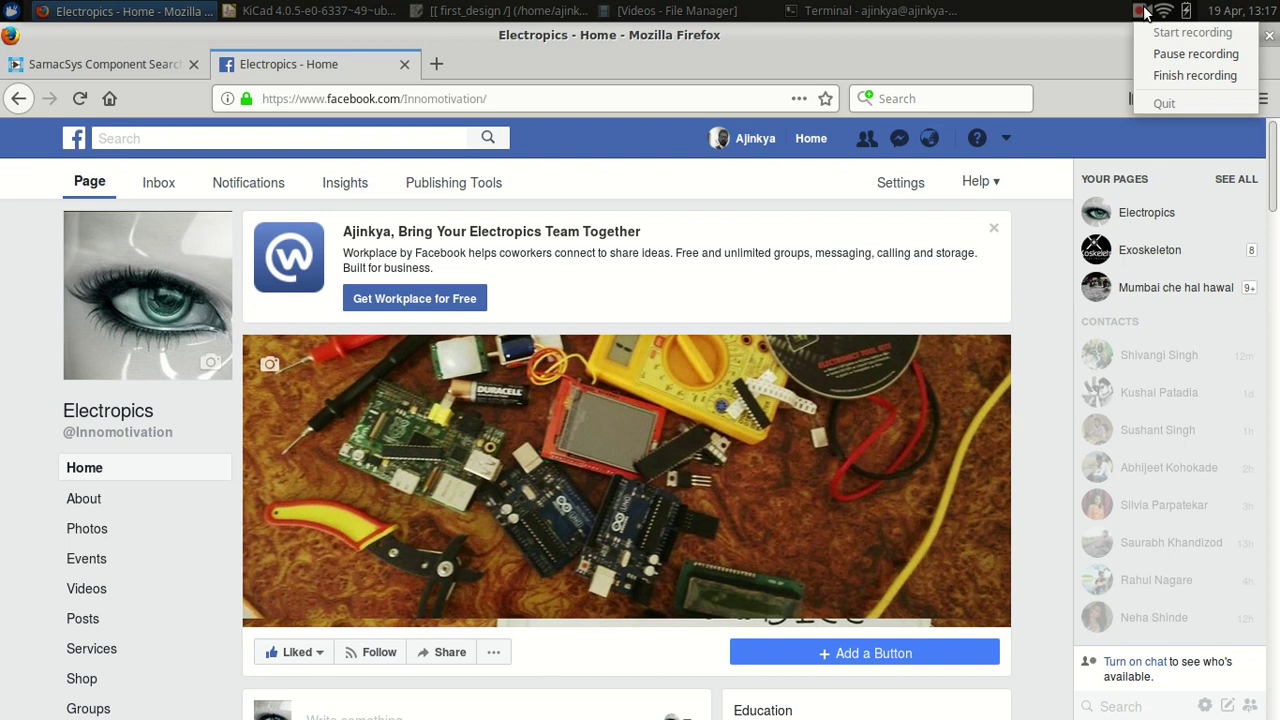